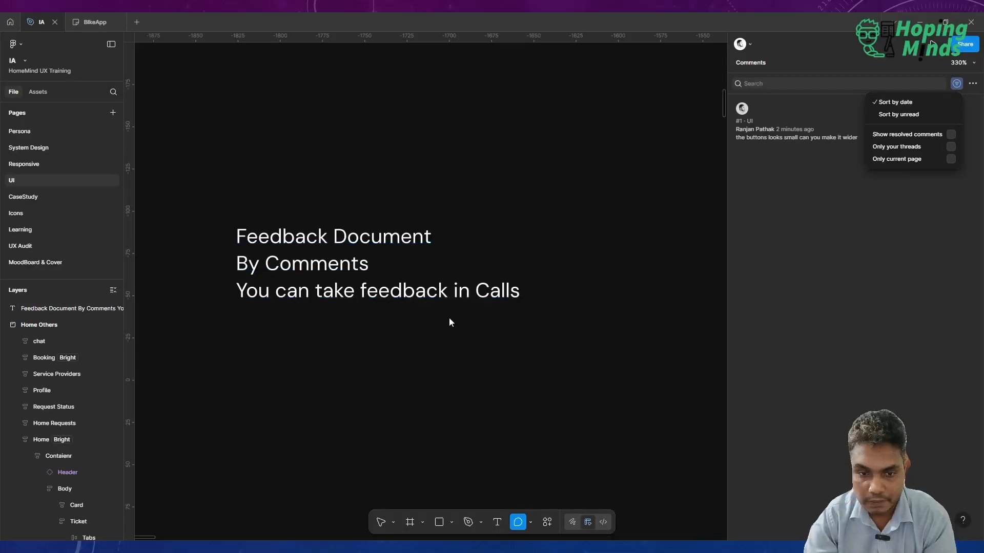
Leave comment mode and append "PDF / PPT" to the "Feedback Document" line of the feedback note.
click(449, 317)
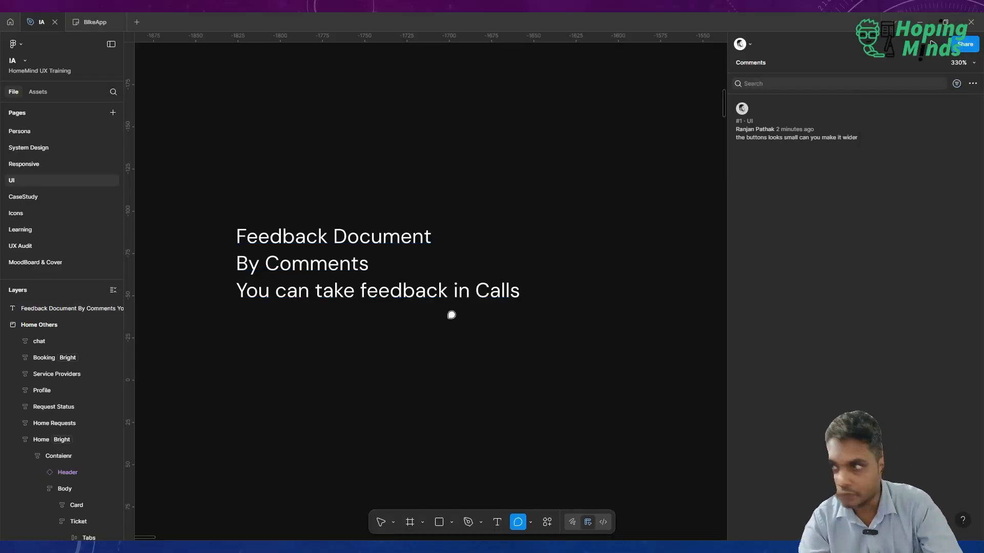
key(Escape)
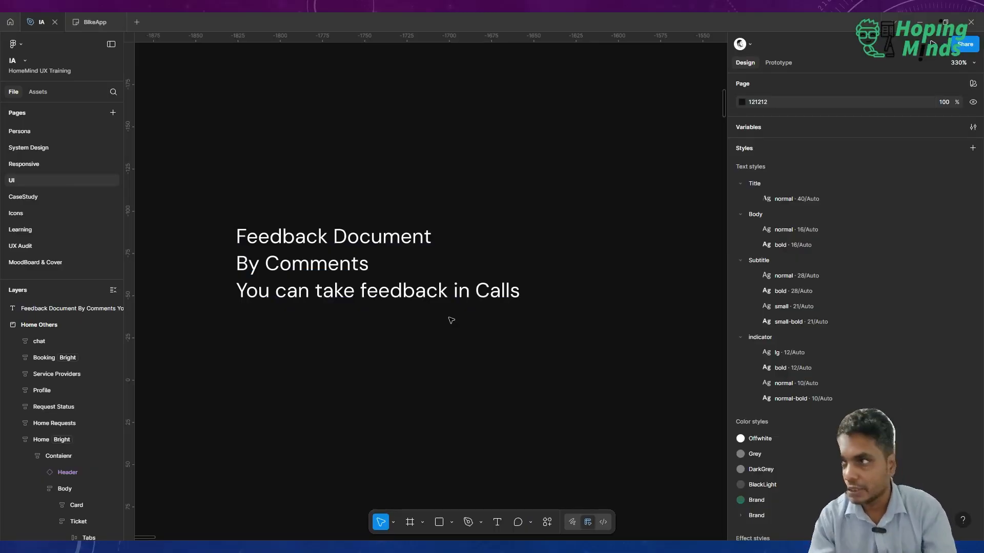
scroll(451, 320, down, 5)
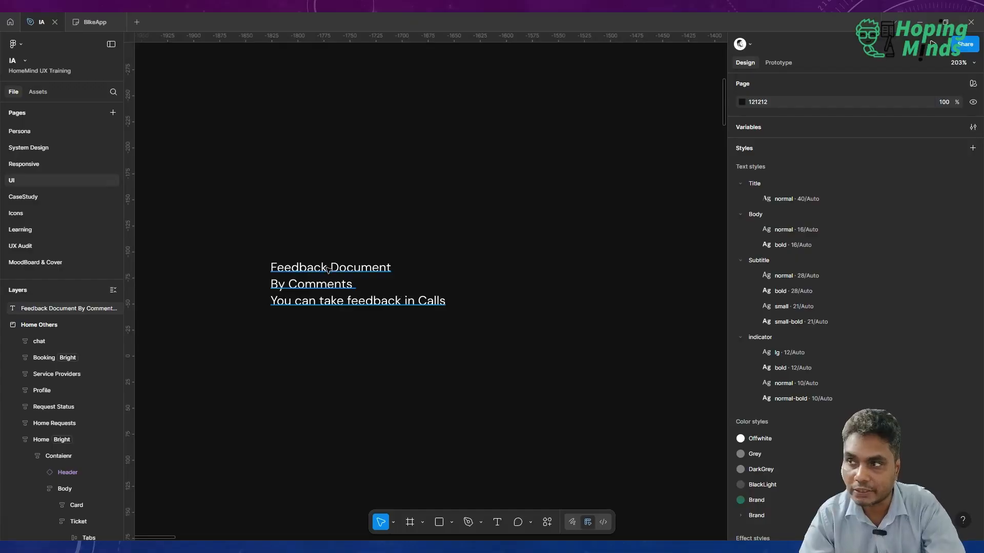
click(328, 269)
double_click(413, 263)
click(413, 264)
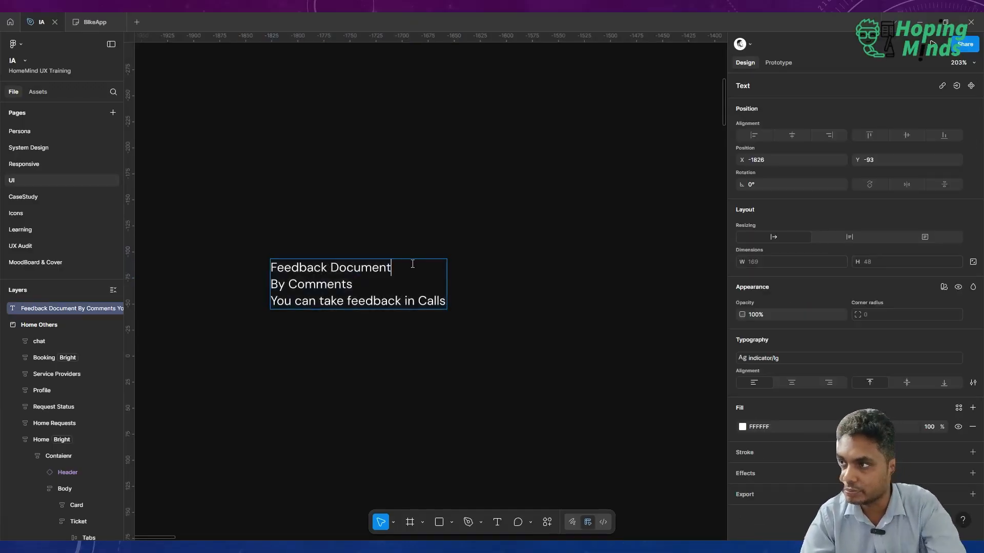
text(PDF)
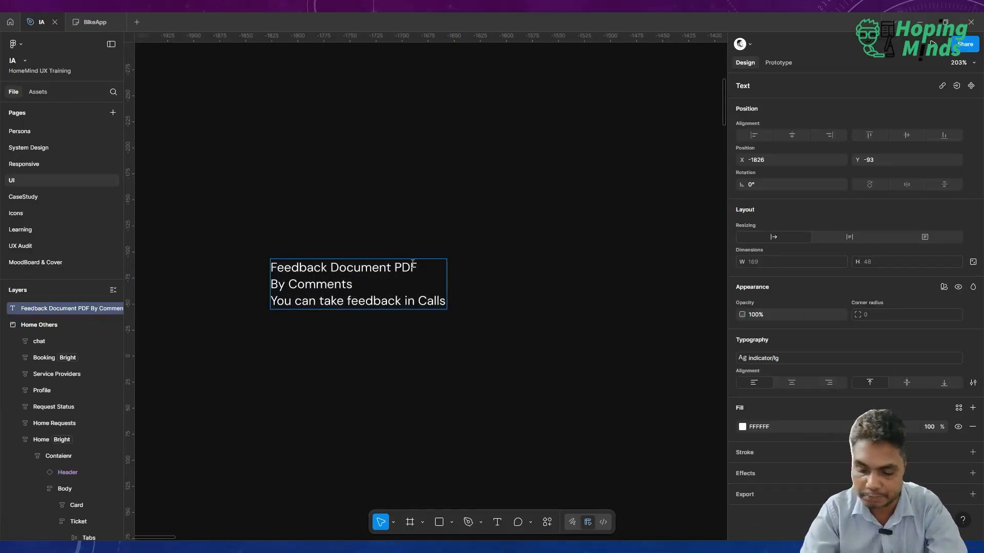
text( / PPT)
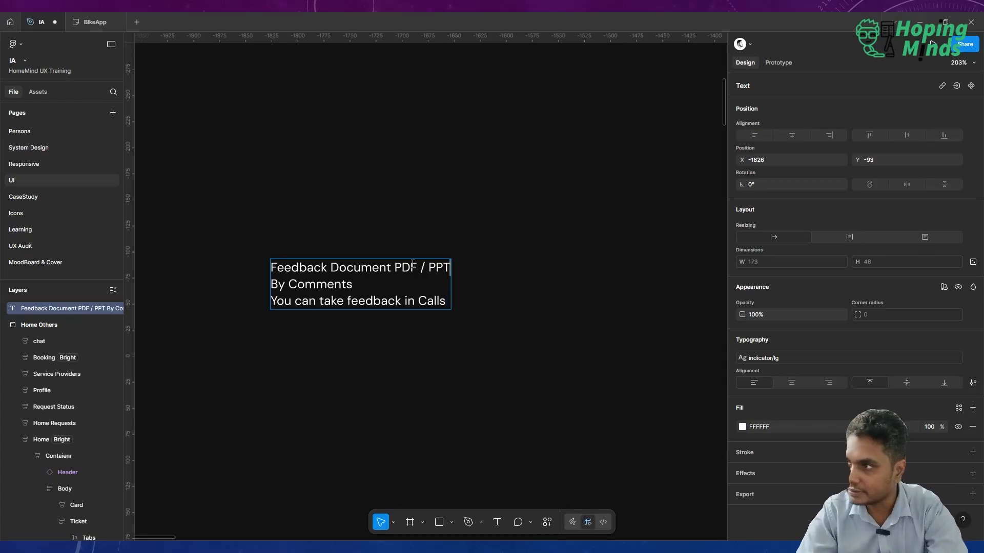
key(Escape)
key(Escape)
Draw an arrow from beside the logo on the Getting Started screen to the empty upper-left area of the Authentication frame.
scroll(569, 249, down, 2)
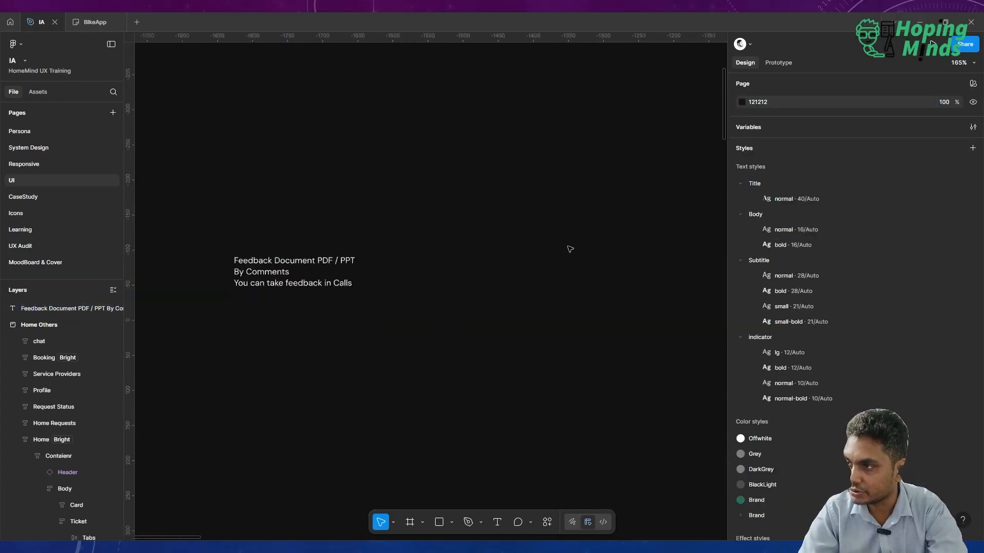
scroll(569, 249, down, 3)
scroll(570, 249, right, 4)
scroll(570, 249, up, 2)
scroll(569, 250, up, 3)
scroll(570, 249, down, 3)
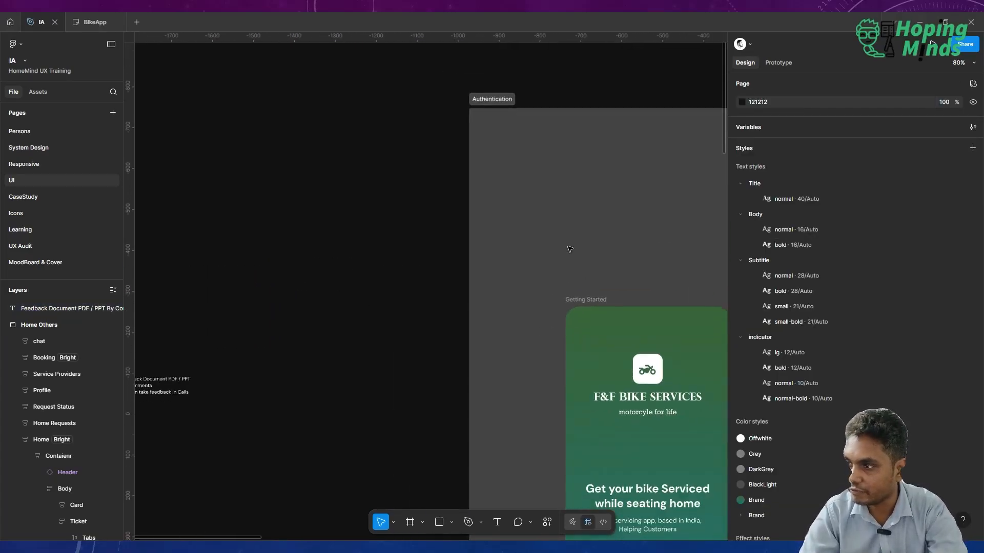
click(451, 522)
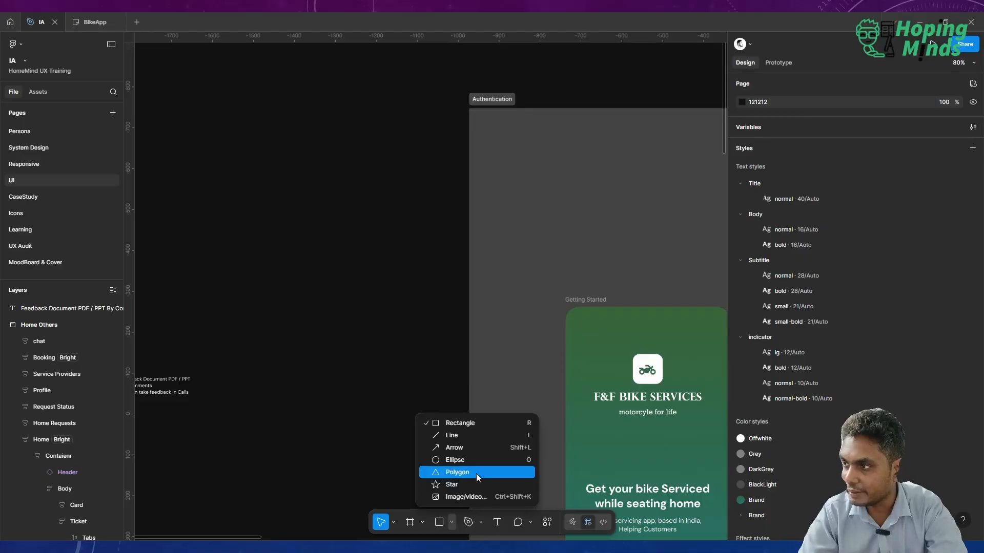
click(472, 449)
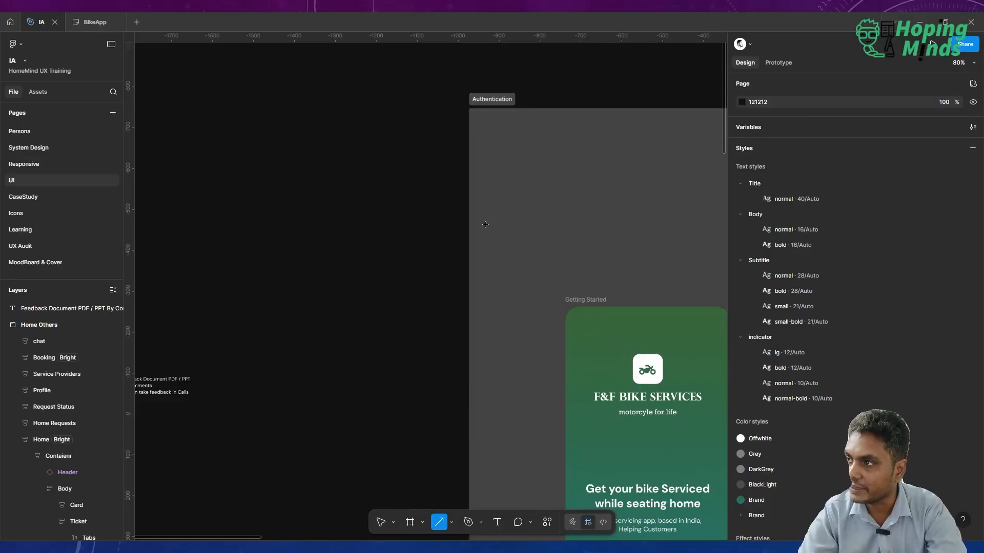
drag(624, 357, 500, 228)
click(563, 215)
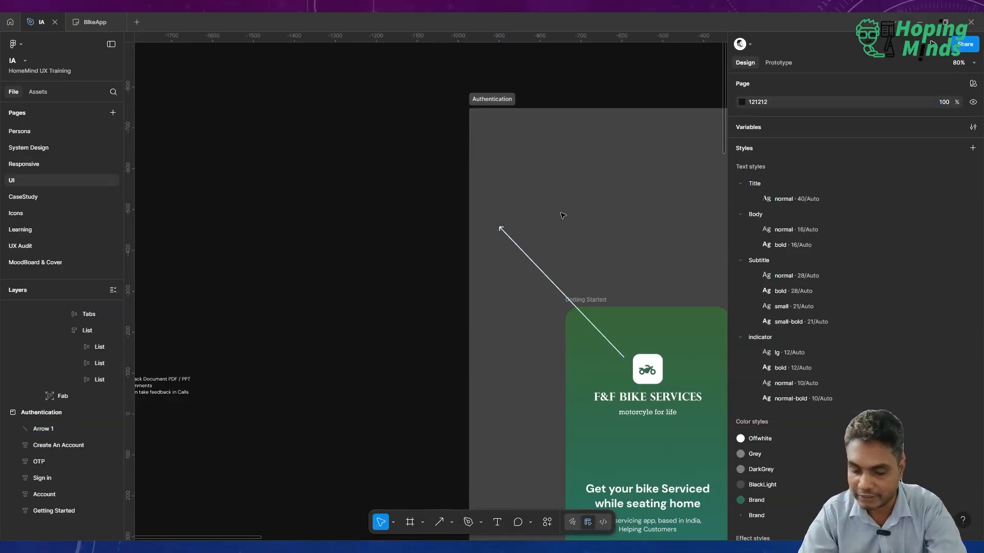
Add the text "Change this logo" near the arrowhead in the Authentication frame.
click(512, 199)
key(t)
click(513, 201)
text(asdfasd)
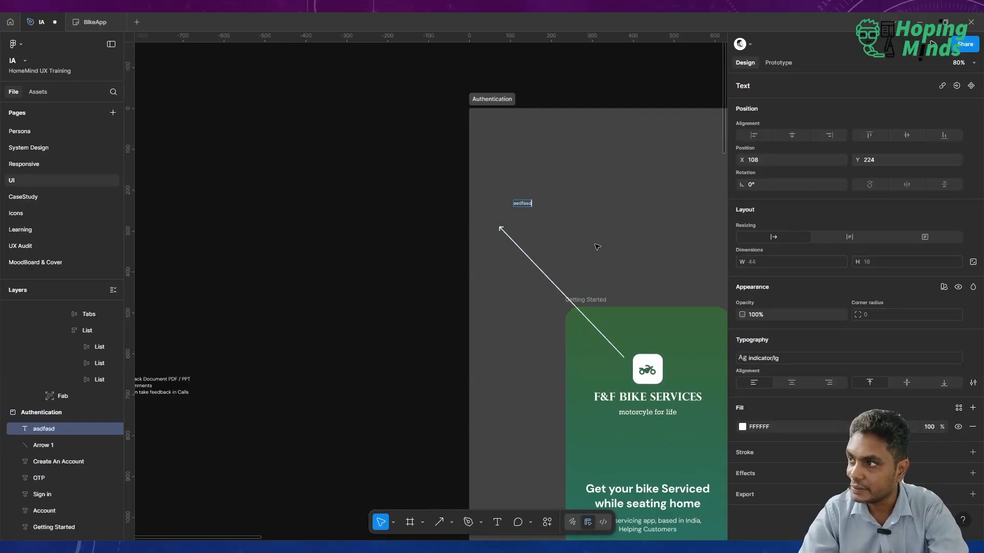
key(ctrl+a)
key(BackSpace)
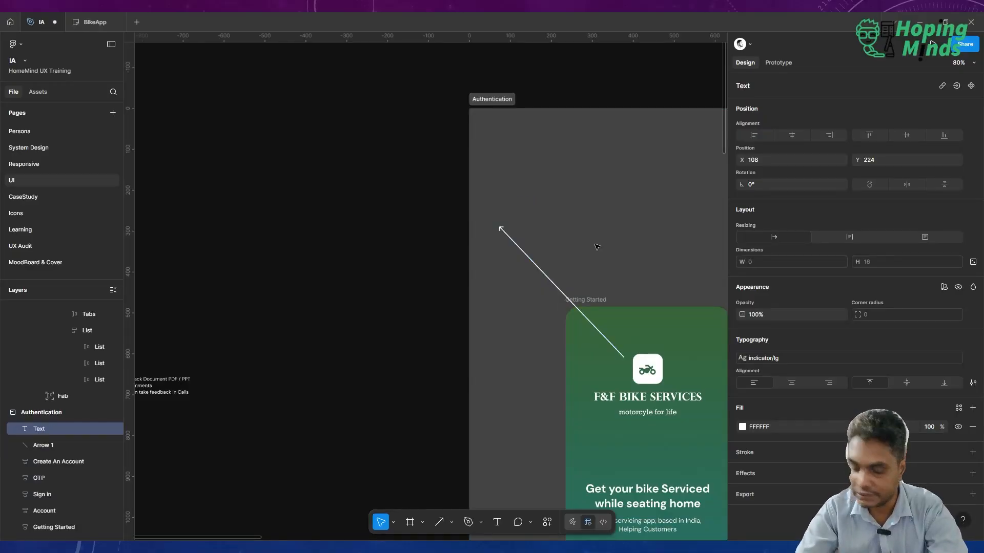
text(Change this lo)
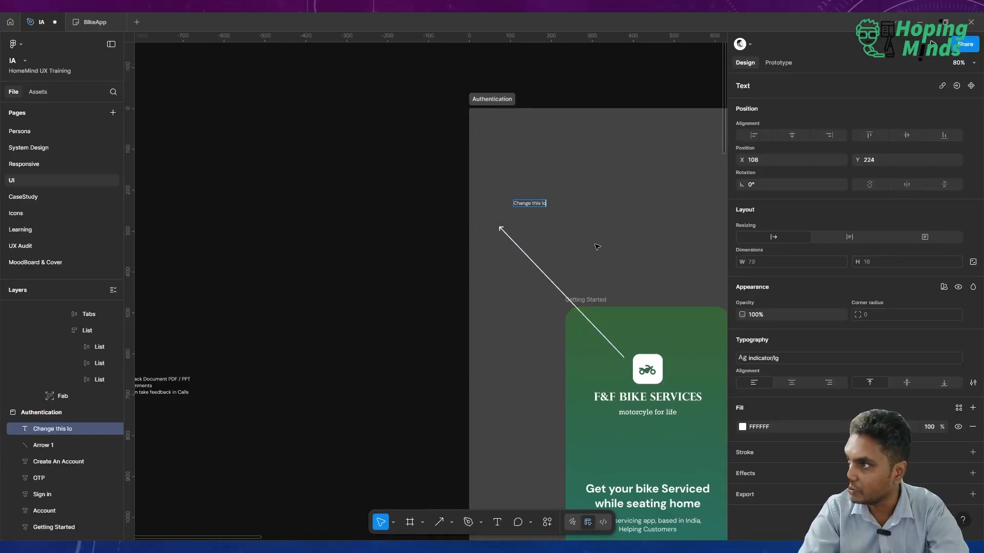
text(go)
key(Escape)
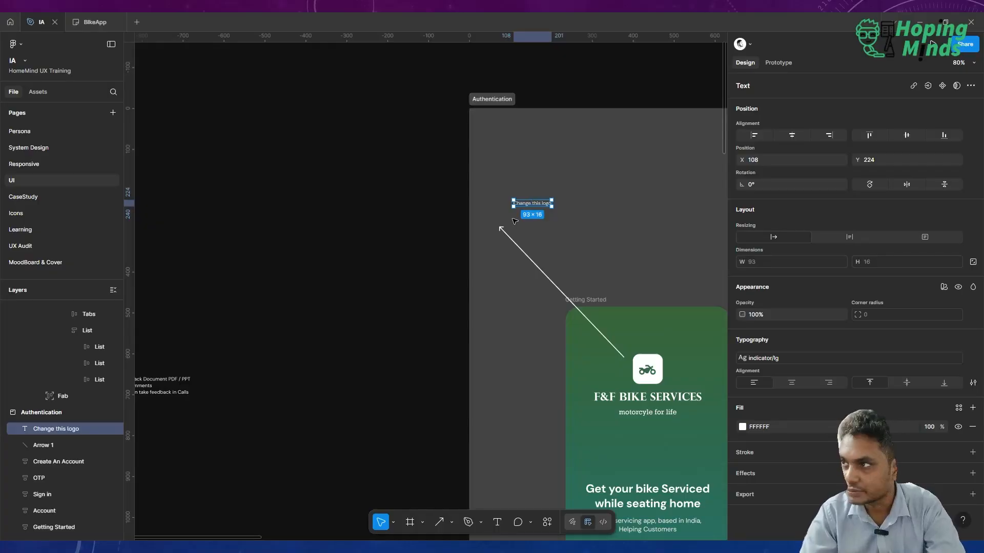
Delete the arrow and the "Change this logo" text from the Authentication frame.
click(527, 257)
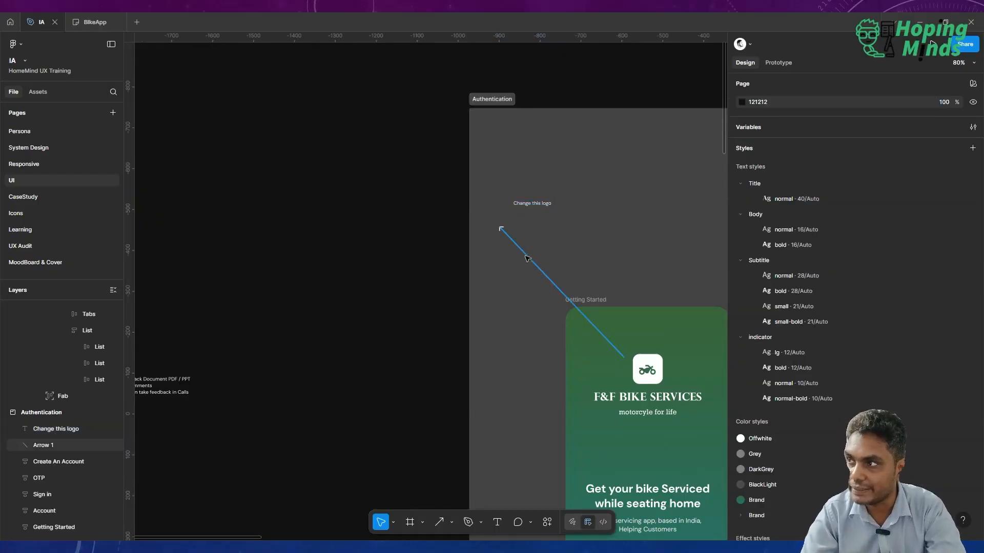
key(Delete)
click(535, 204)
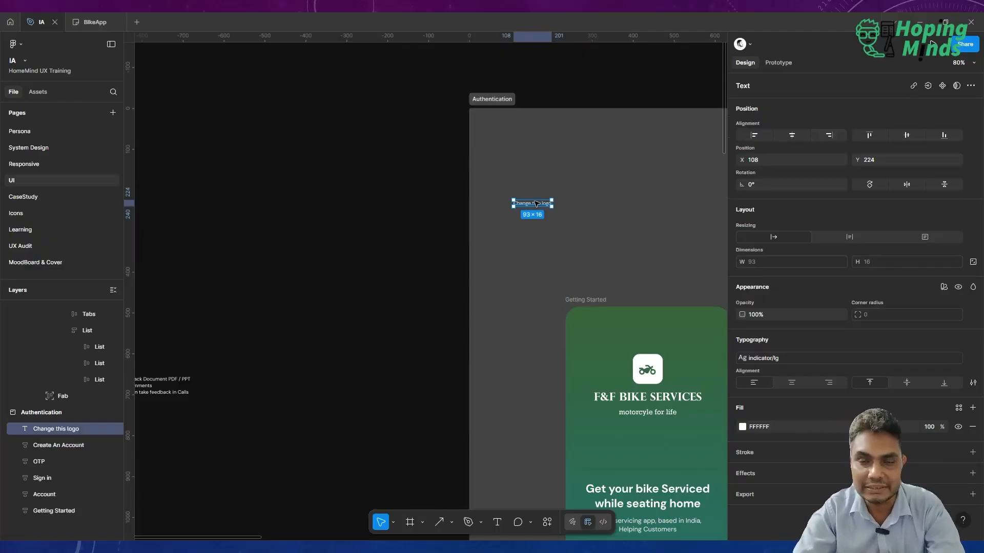
key(Delete)
Review the list of feedback methods and the Getting Started, Account and Sign in screens.
scroll(536, 204, left, 2)
scroll(536, 204, down, 1)
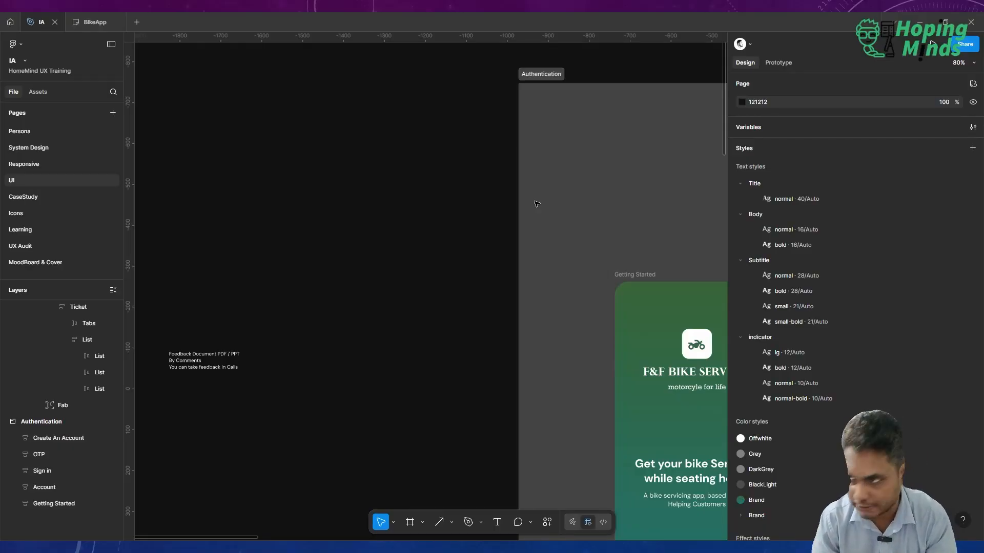
scroll(535, 204, down, 3)
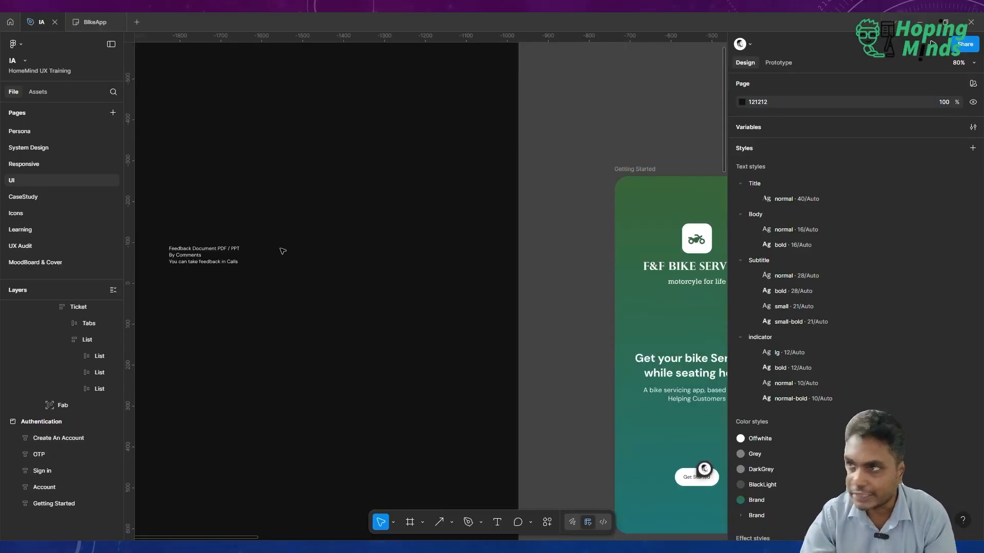
scroll(238, 255, left, 1)
scroll(240, 252, up, 5)
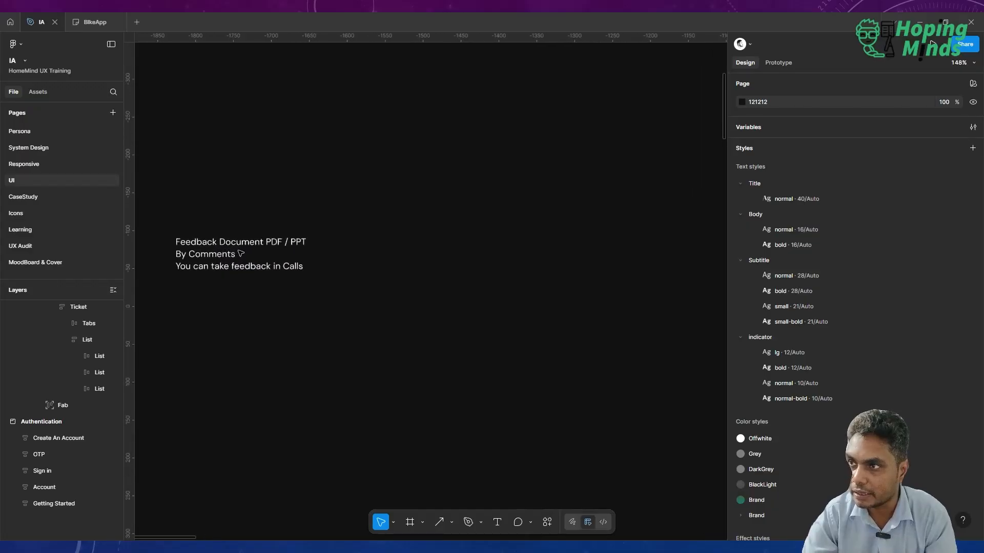
scroll(240, 253, right, 3)
scroll(239, 253, left, 5)
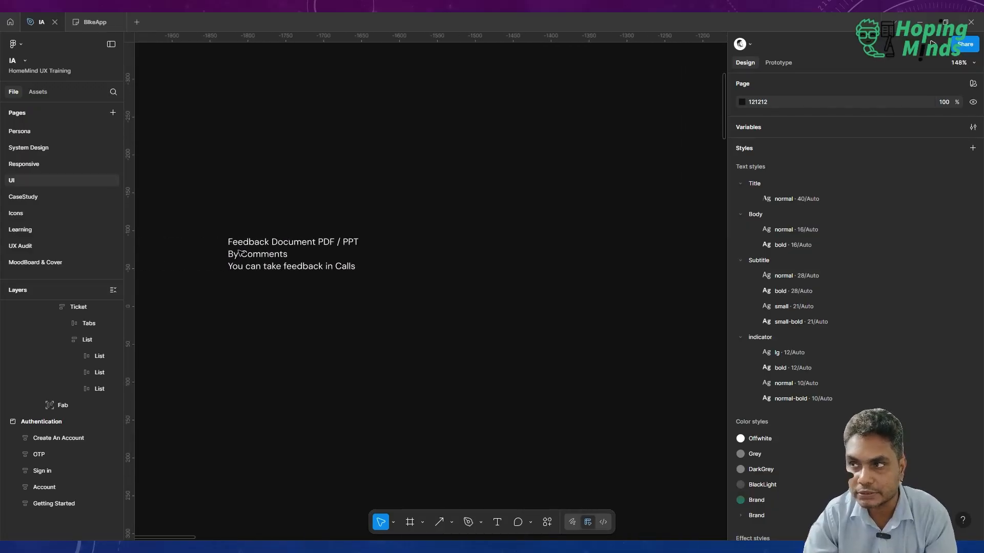
scroll(240, 252, right, 10)
scroll(240, 252, down, 5)
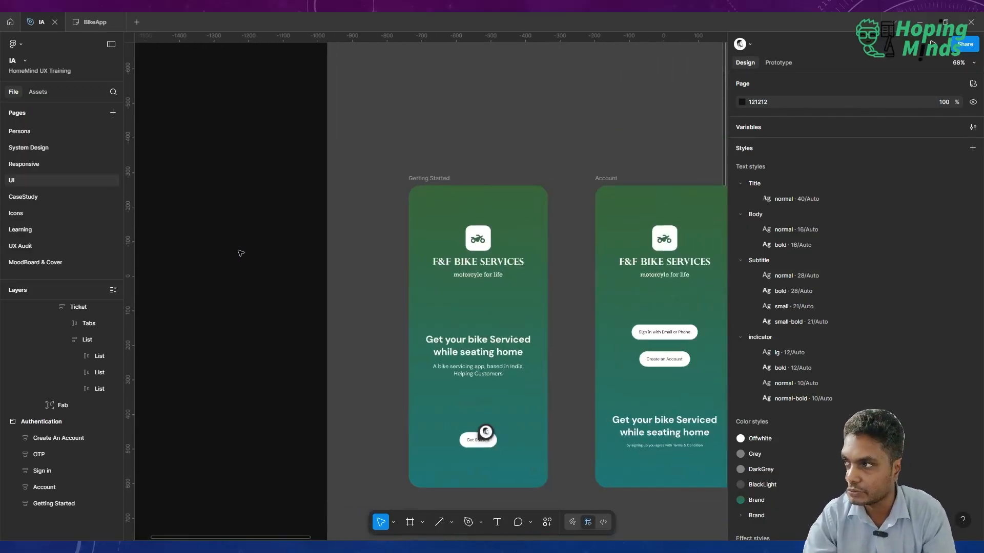
scroll(240, 252, right, 3)
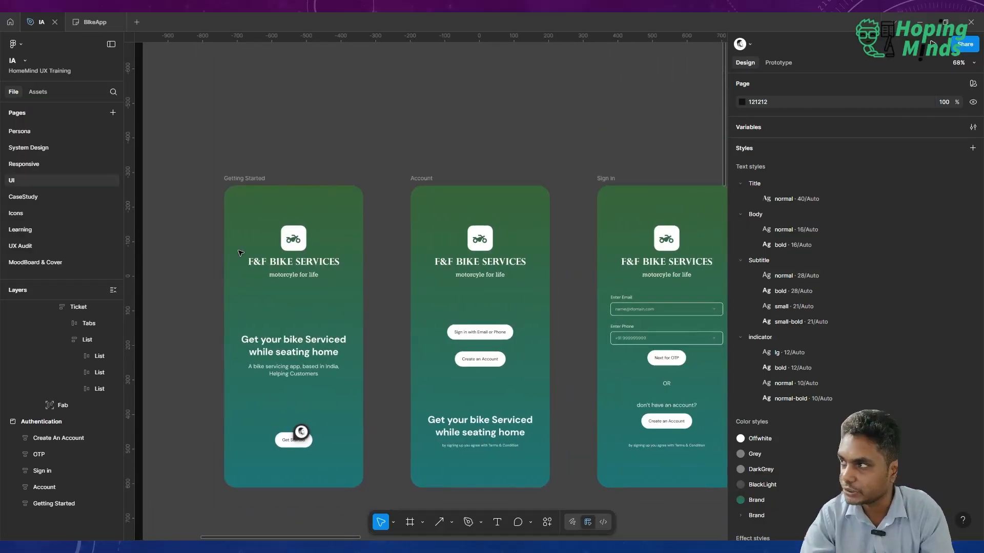
View the file's sharing options and close them without changes.
click(946, 52)
click(964, 44)
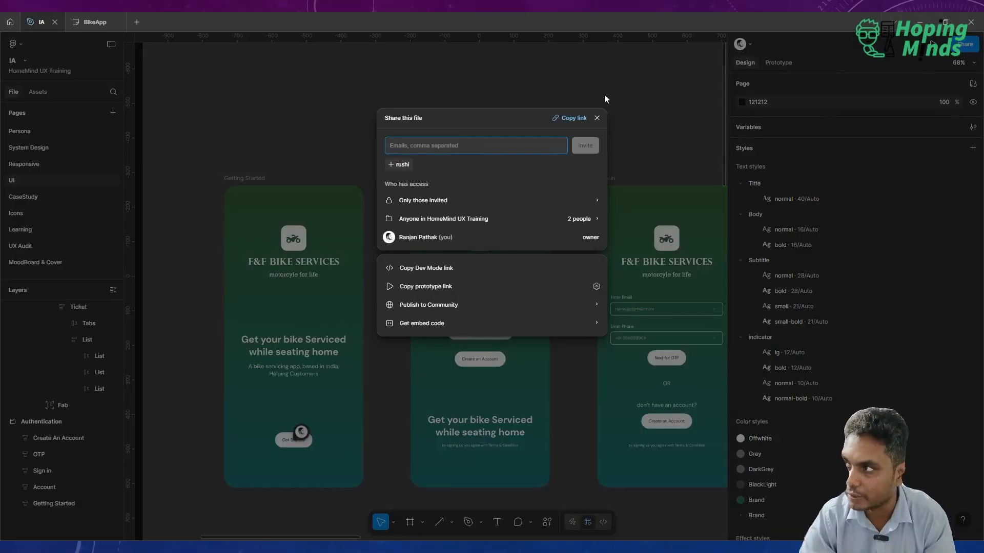
click(597, 119)
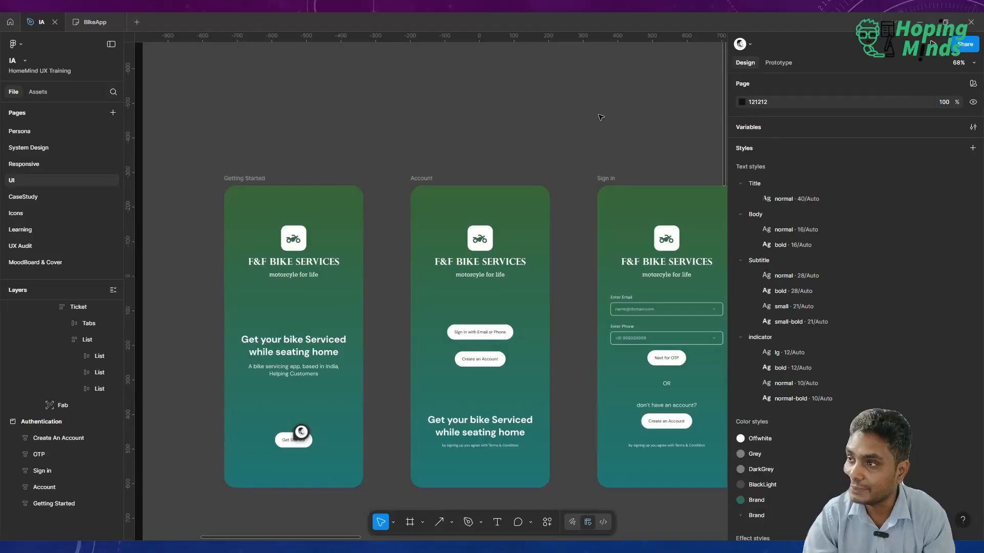
Post the comment "This font looks too big" on the "Get your bike Serviced" heading of the Getting Started screen.
scroll(449, 179, up, 5)
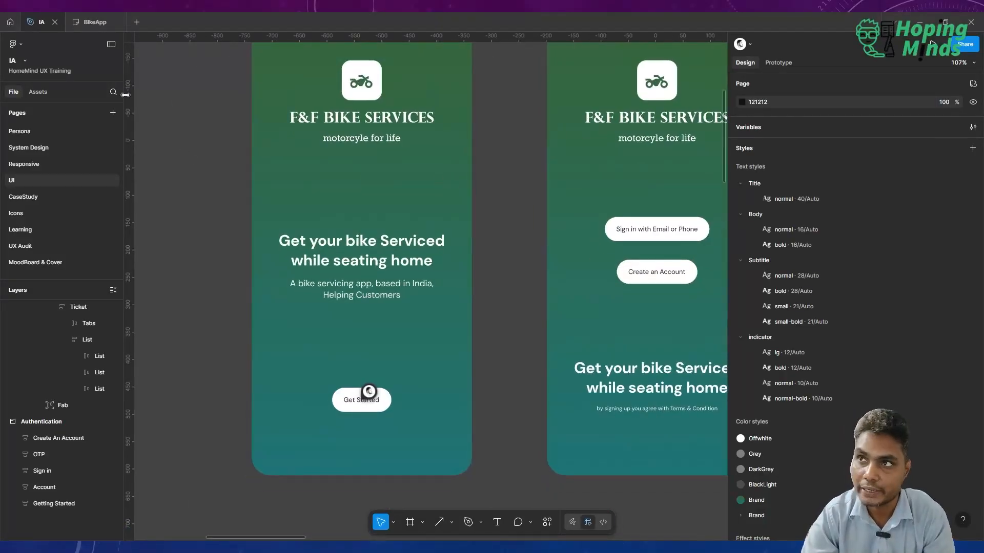
click(515, 522)
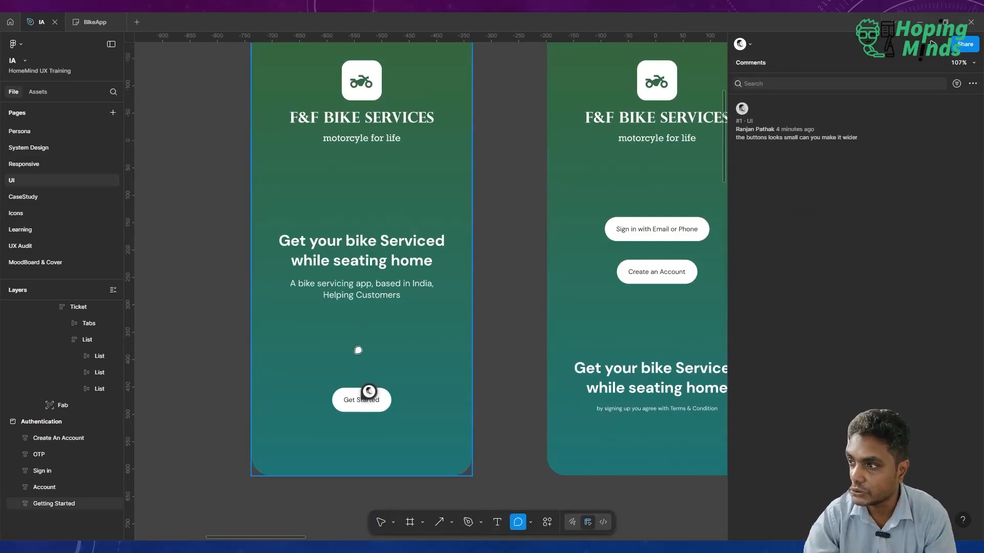
click(361, 249)
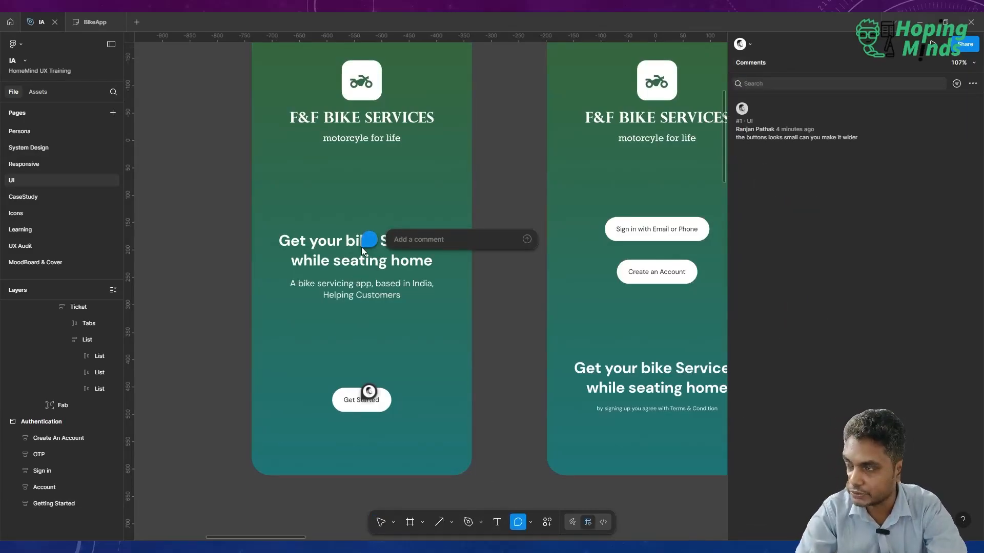
text(The)
key(BackSpace)
key(BackSpace)
key(BackSpace)
text(his)
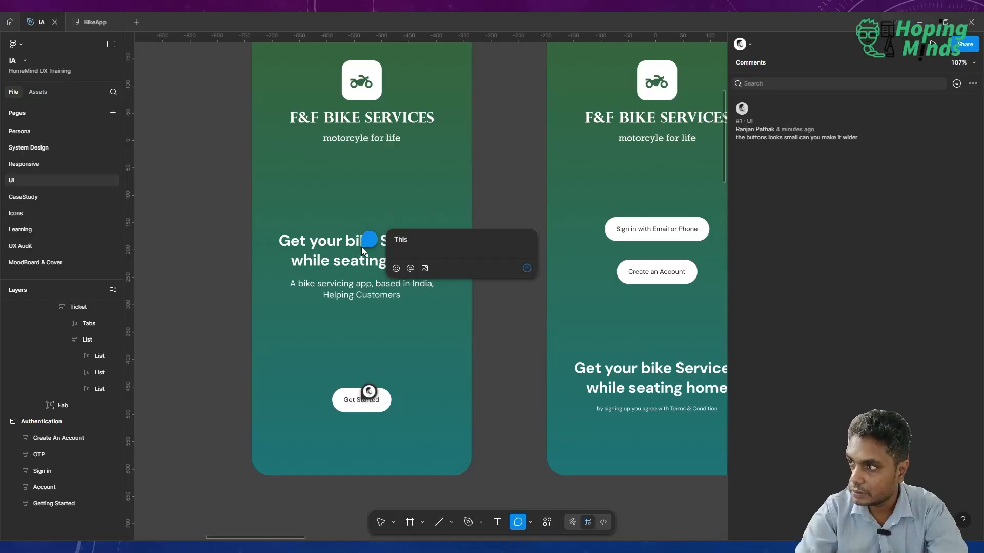
text( font looks too big)
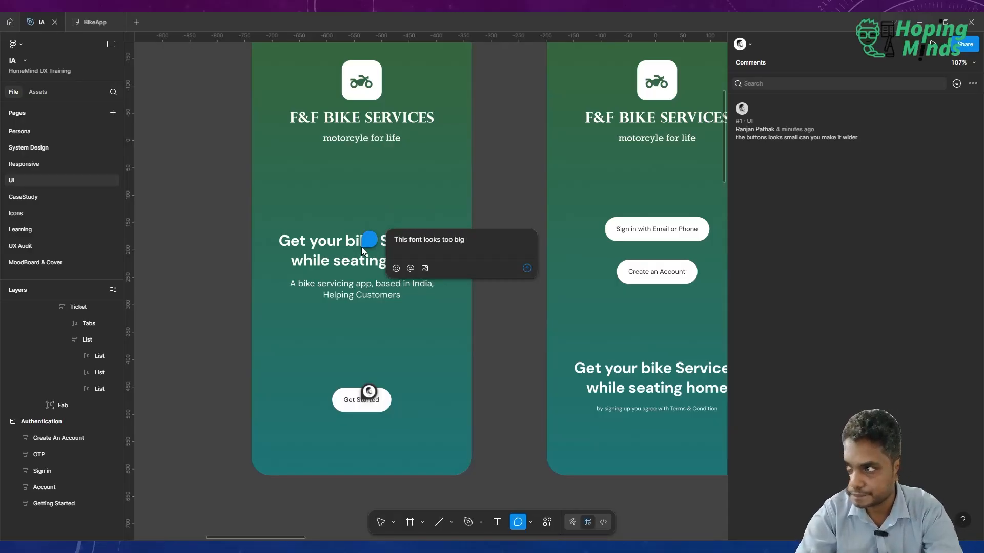
key(Return)
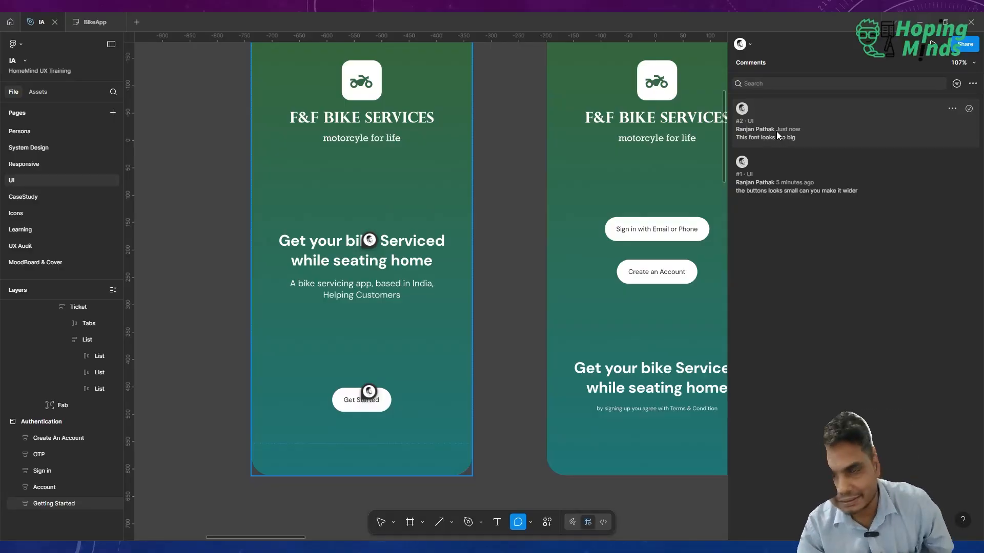
Look over the commented Authentication screens and return to the feedback methods note.
scroll(558, 174, down, 10)
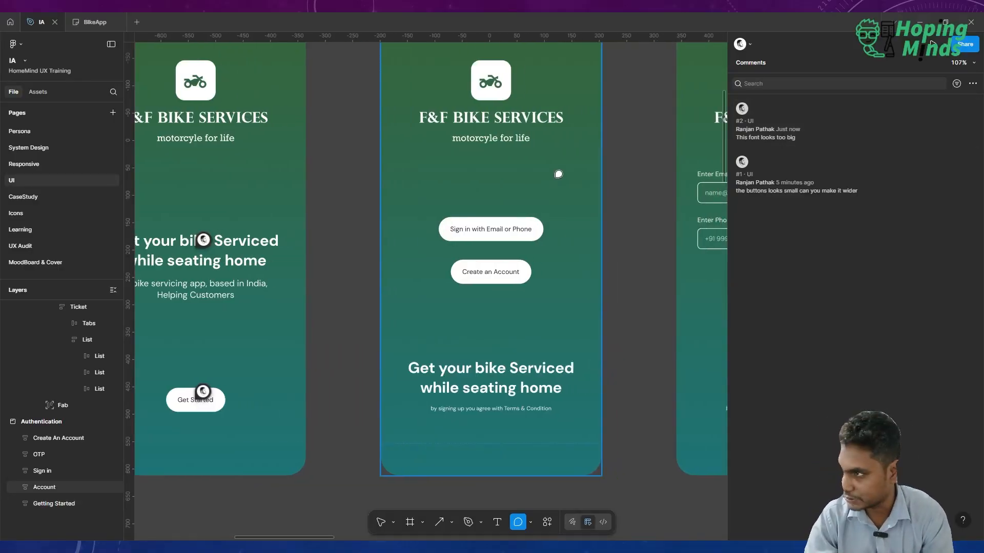
scroll(559, 174, up, 5)
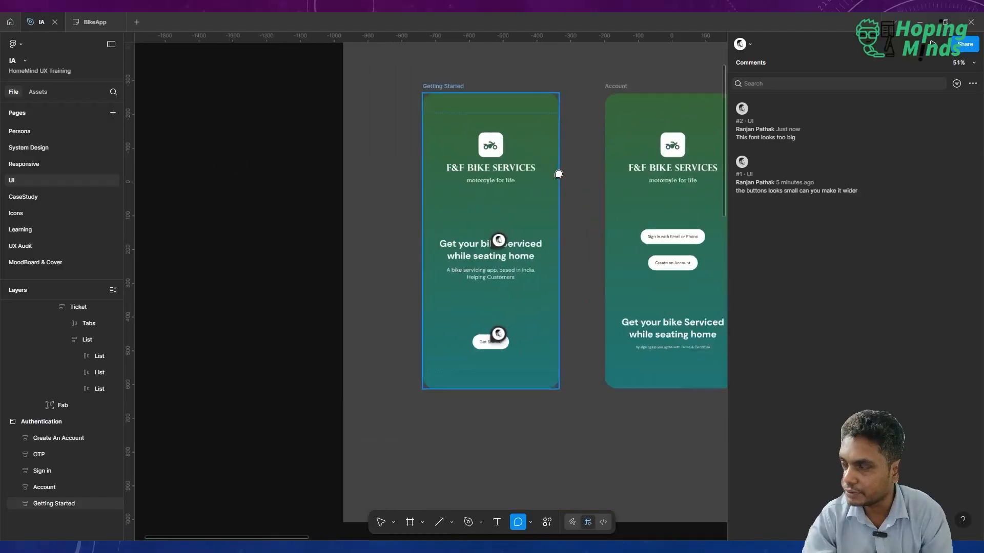
scroll(558, 174, down, 7)
scroll(354, 136, right, 1)
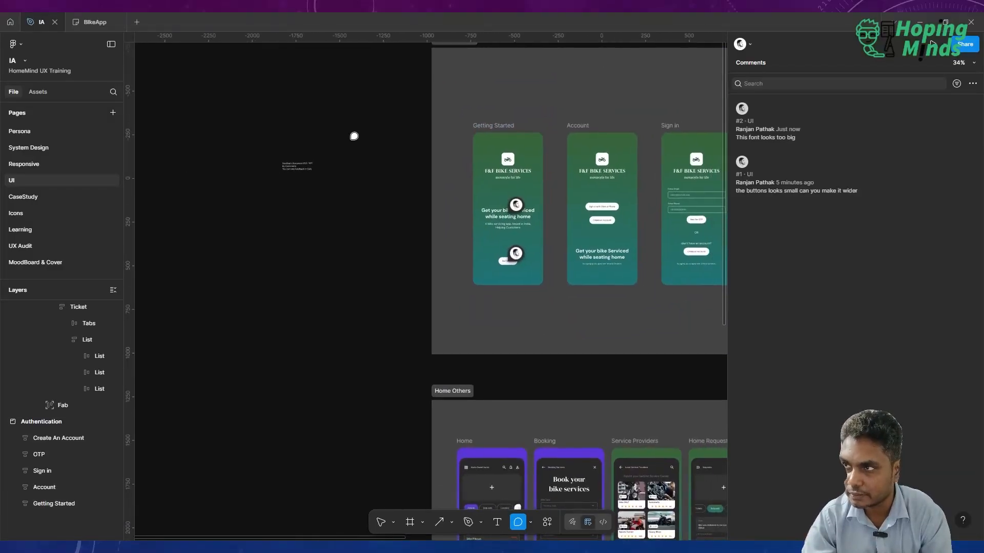
scroll(318, 163, up, 10)
scroll(317, 166, left, 2)
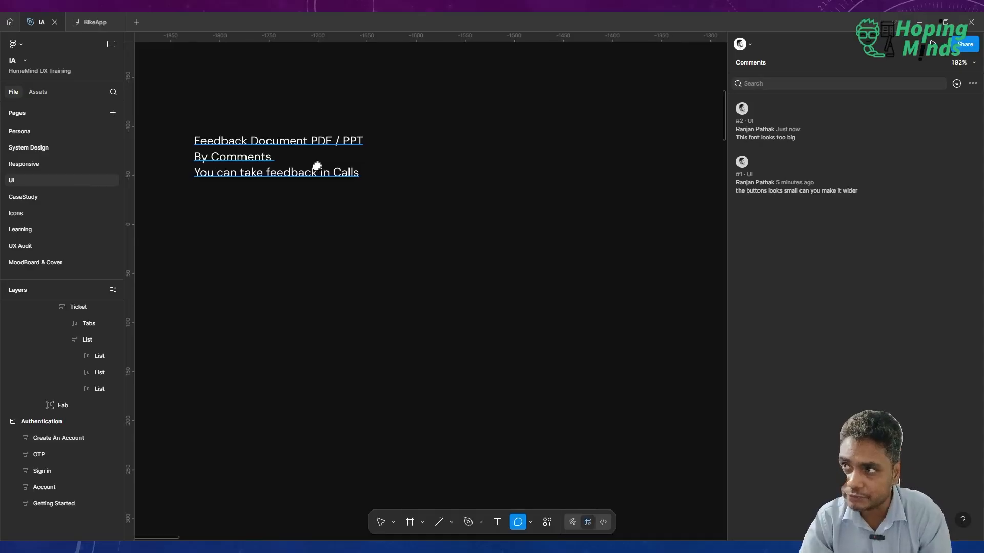
Post the comment "askldfaksldfbaslkjdff" on the "Get your bike Serviced" heading of the Account screen.
scroll(317, 166, right, 3)
scroll(318, 164, down, 8)
scroll(318, 165, right, 6)
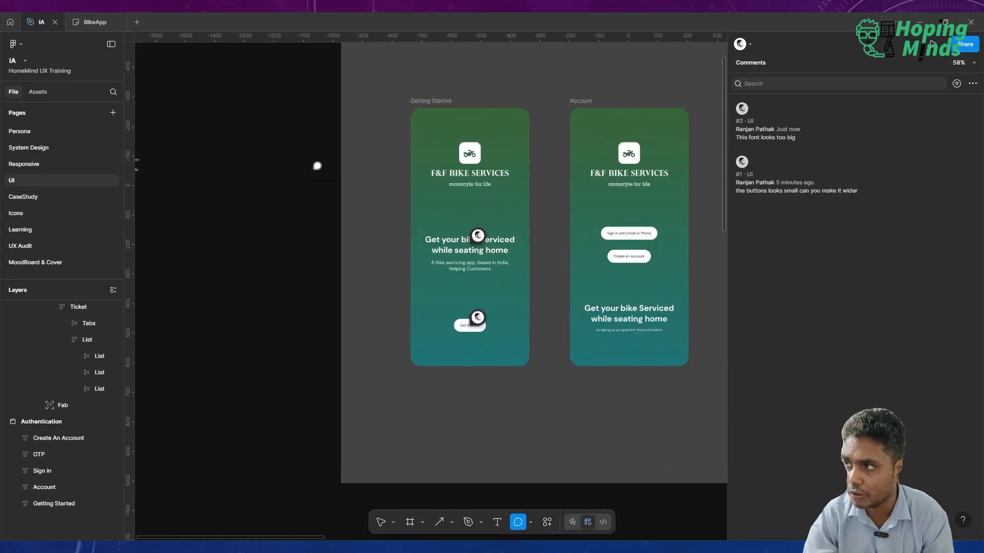
scroll(482, 241, right, 5)
scroll(484, 249, up, 4)
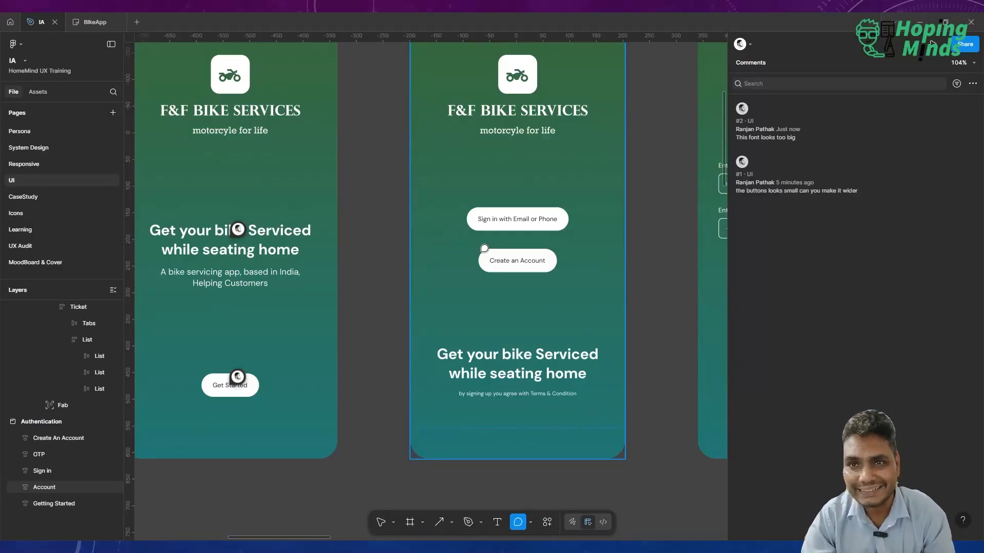
click(531, 353)
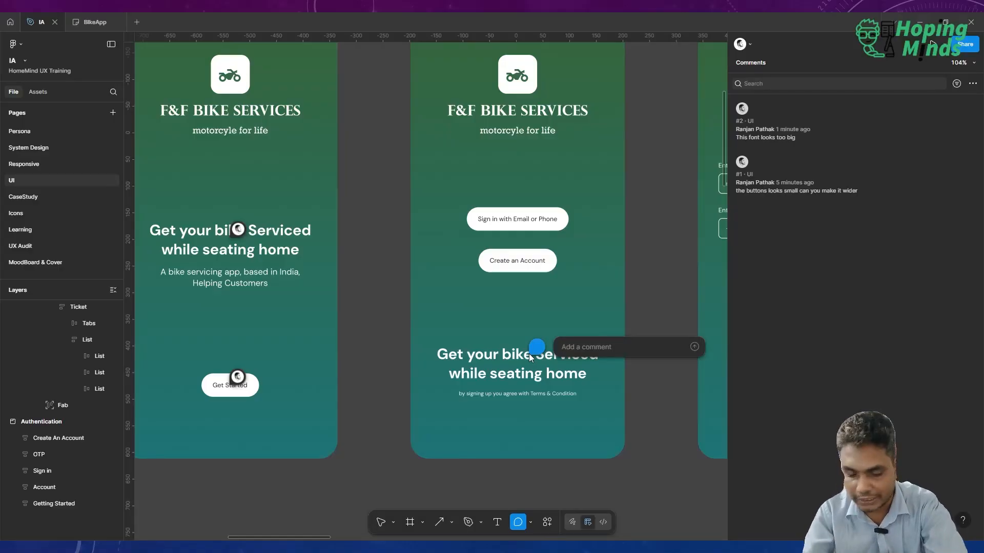
text(askldfaksldfbaslkjdff)
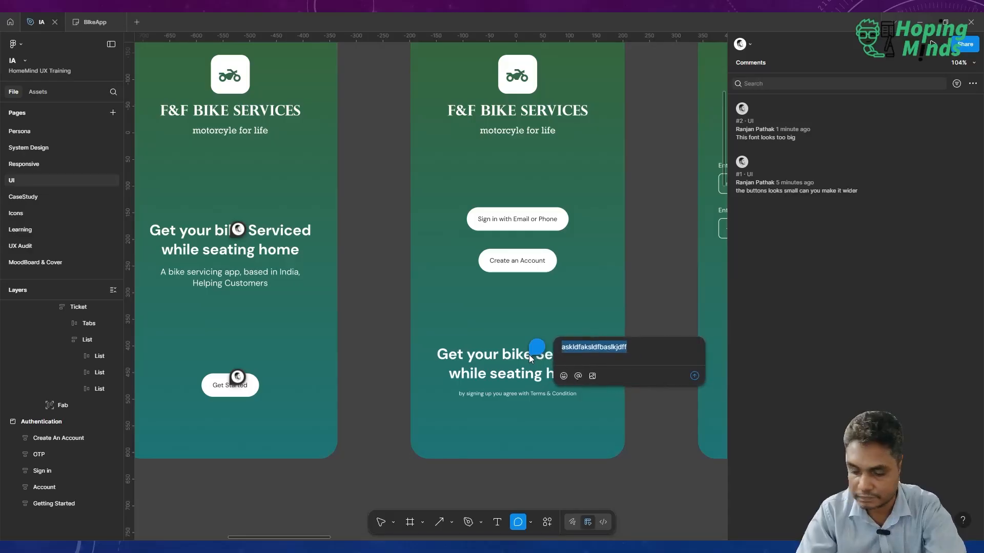
key(Return)
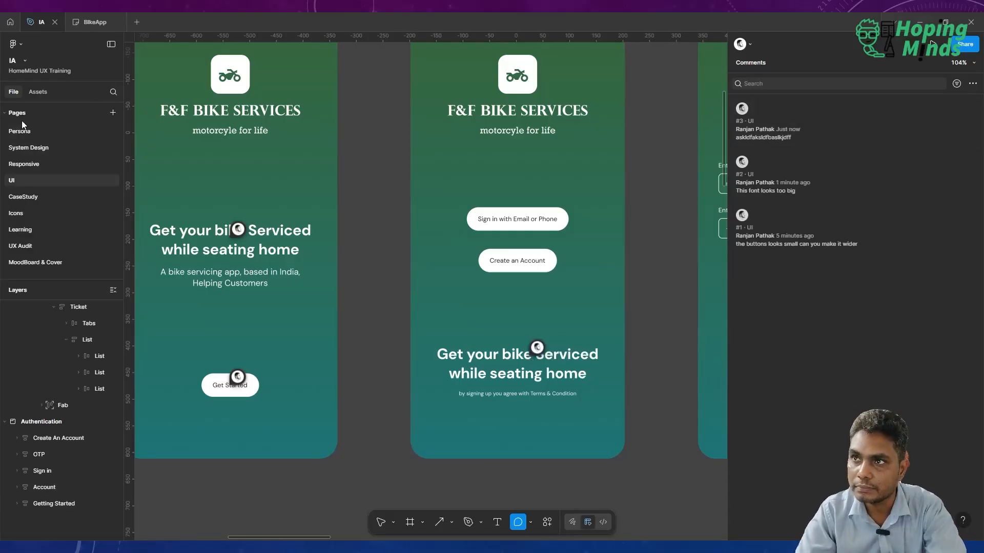
Visit the Persona page, return to the UI page, and view the button-width comment and the newest comment.
click(25, 133)
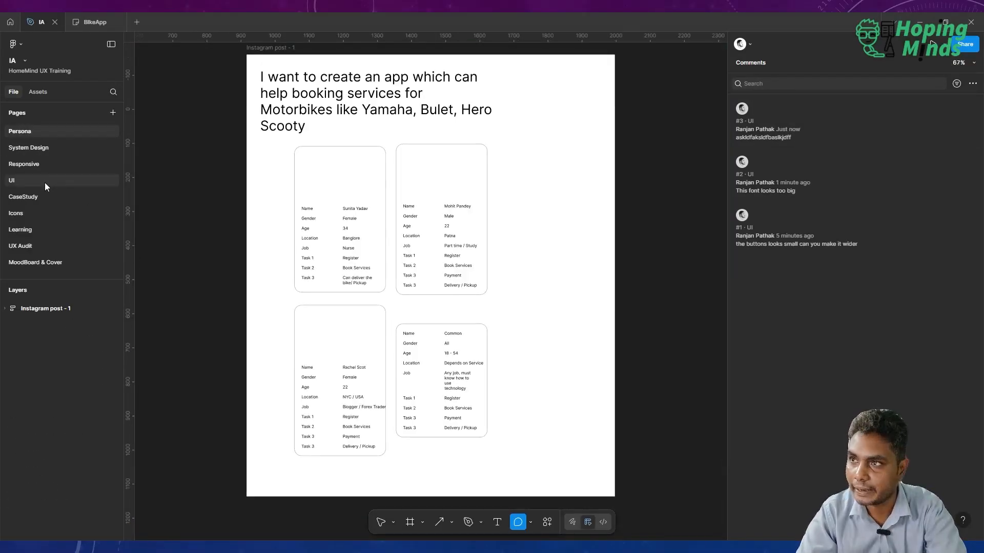
click(45, 182)
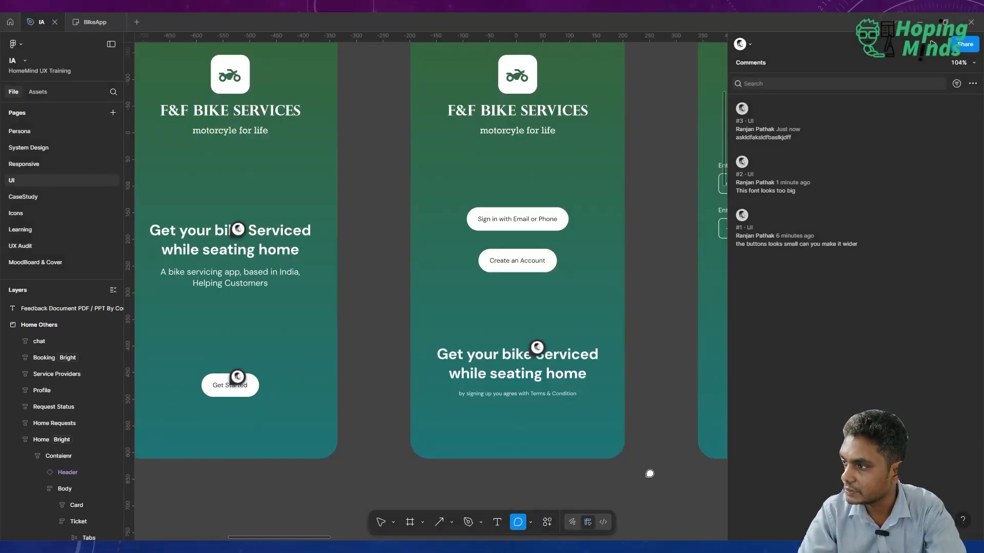
key(v)
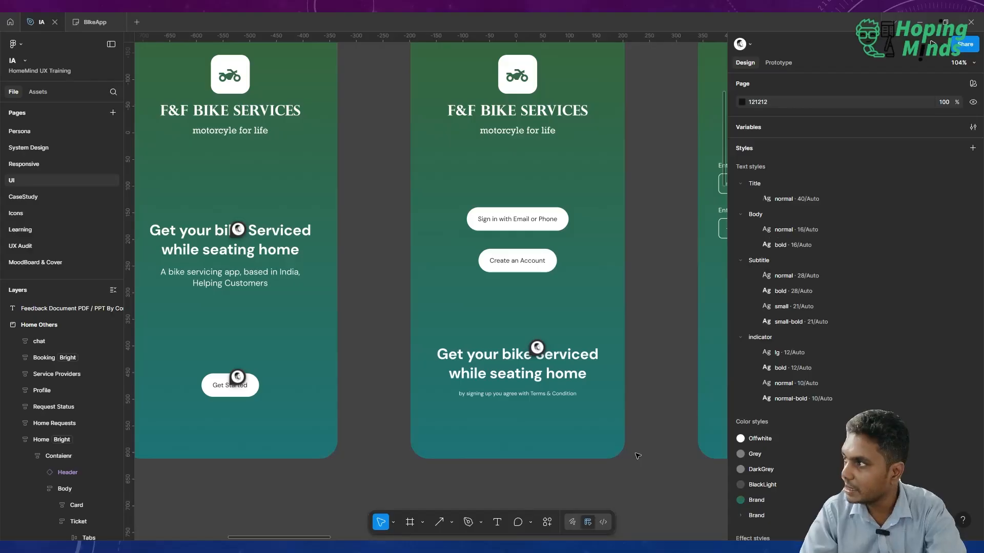
click(519, 523)
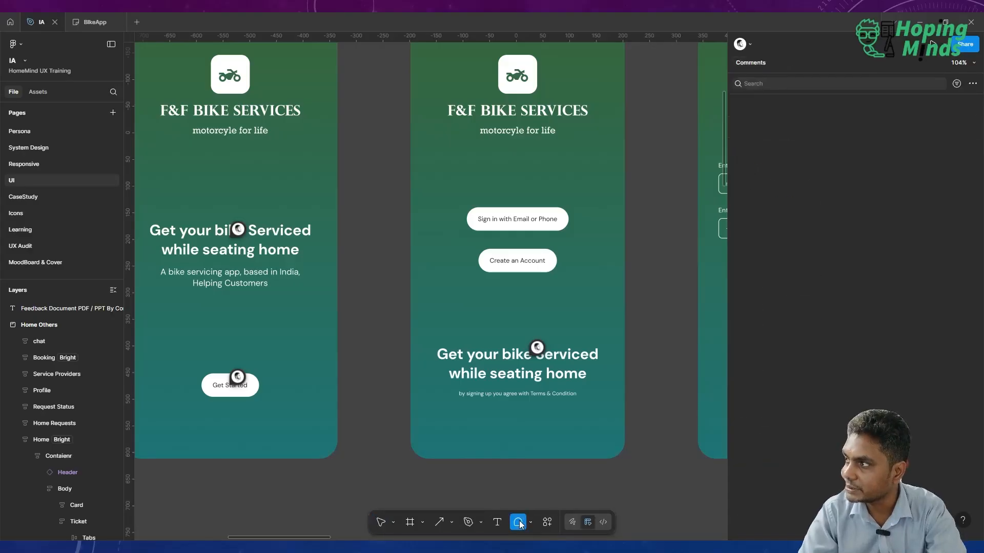
click(795, 247)
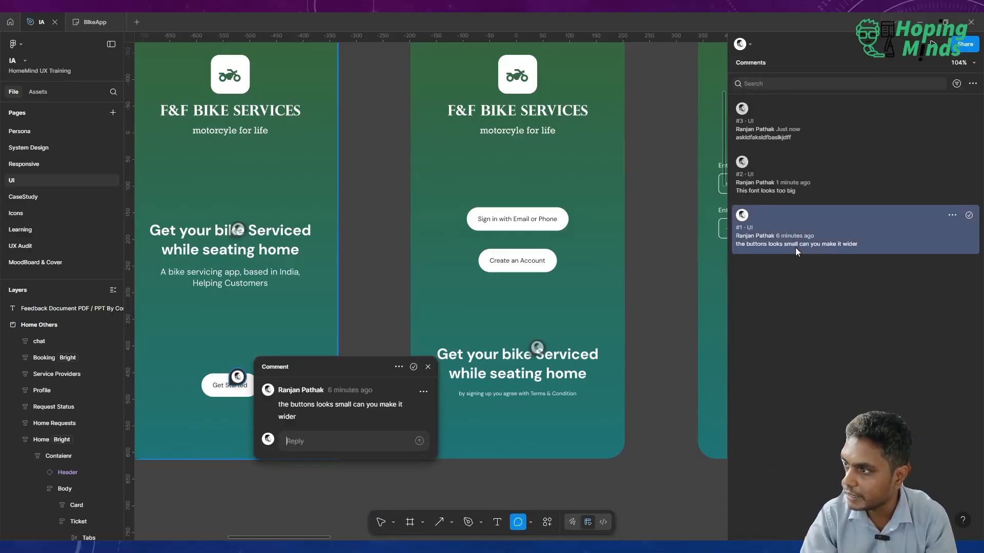
click(776, 128)
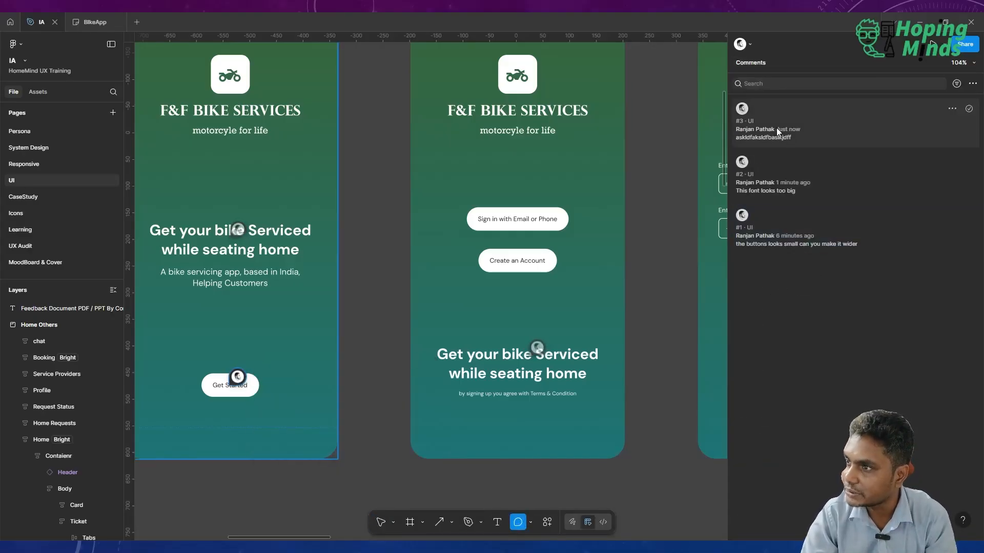
Mark the comment "This font looks too big" on the Getting Started screen as resolved.
click(779, 178)
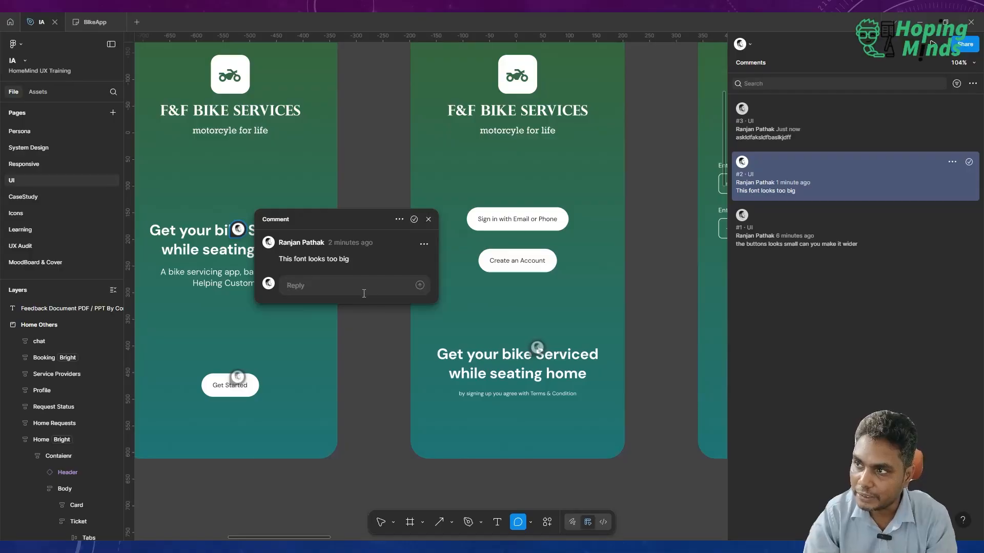
click(414, 220)
scroll(415, 224, down, 5)
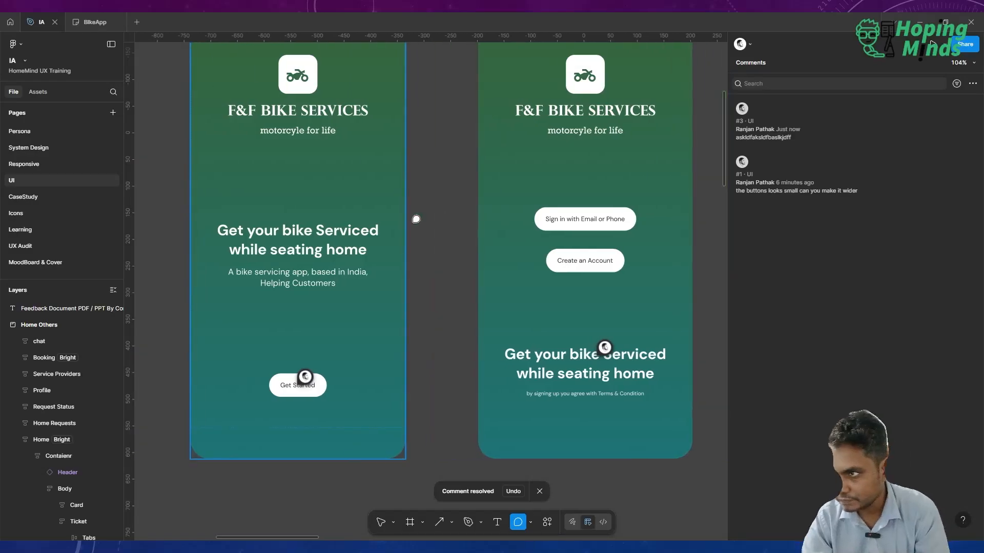
scroll(416, 219, left, 3)
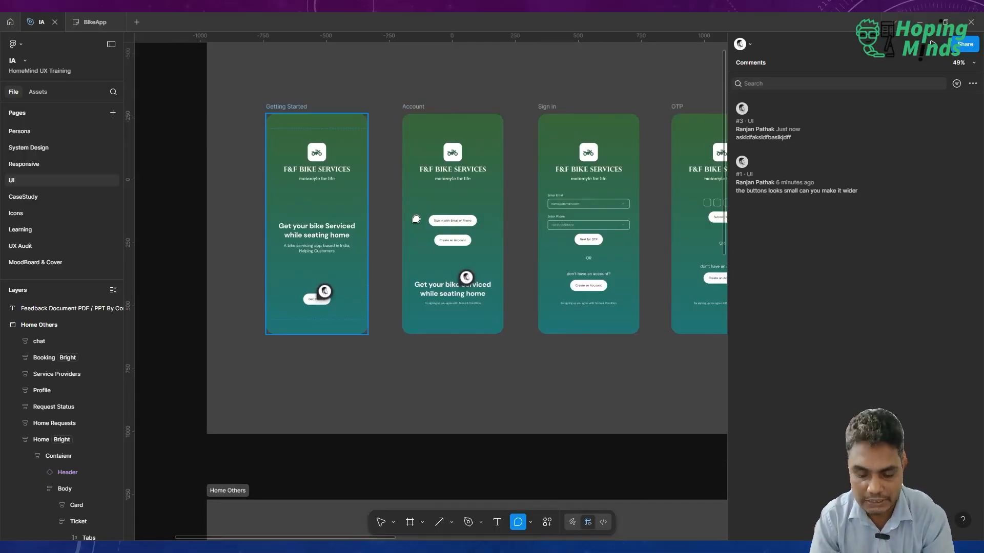
Leave commenting mode and look over the screens in the Authentication and Home Others sections.
key(v)
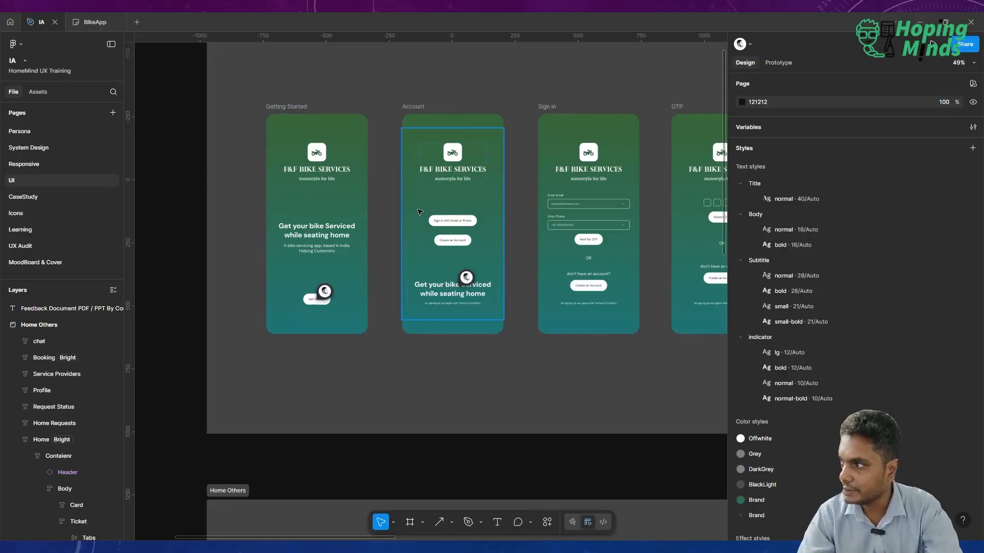
scroll(451, 301, left, 2)
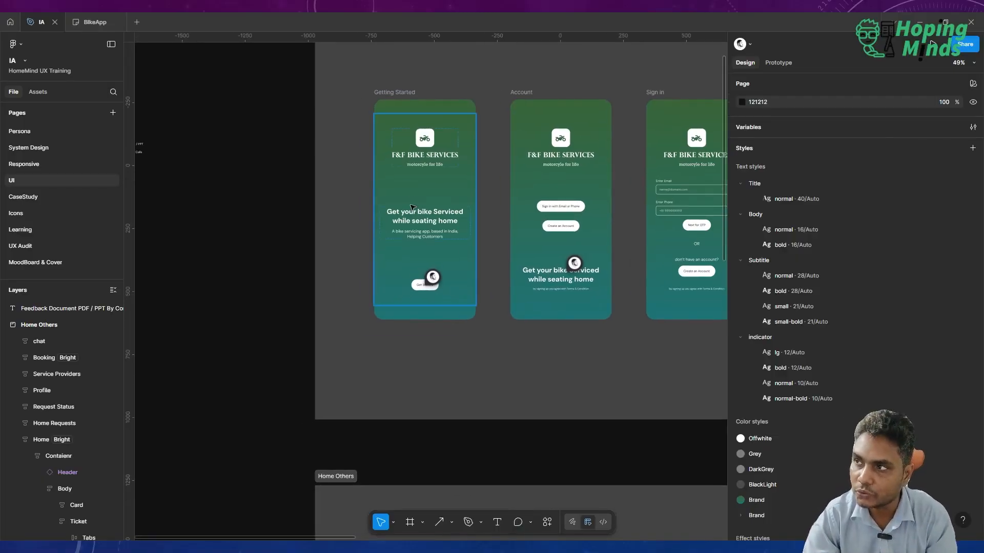
scroll(409, 199, up, 5)
scroll(443, 231, down, 6)
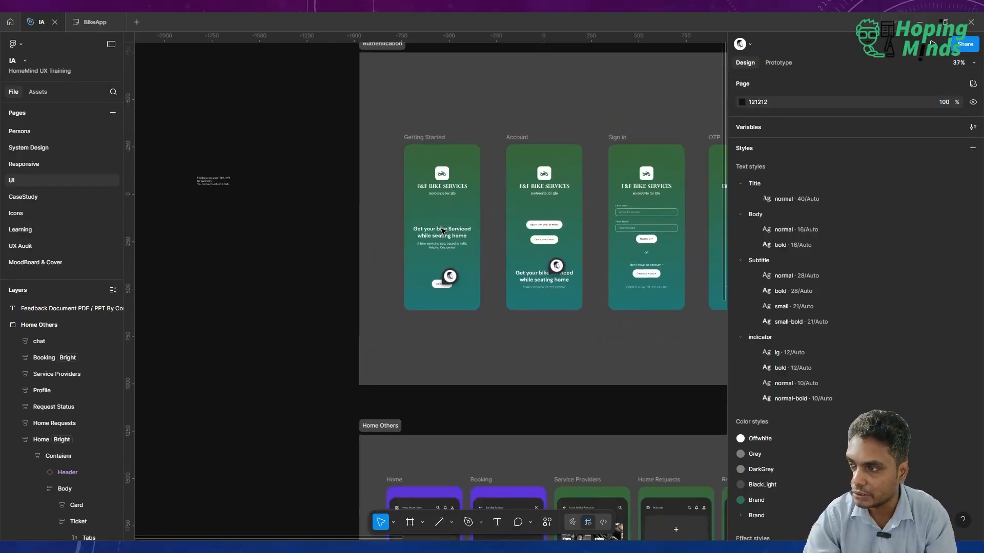
scroll(443, 230, down, 5)
scroll(443, 231, right, 4)
scroll(443, 231, down, 3)
scroll(443, 229, up, 3)
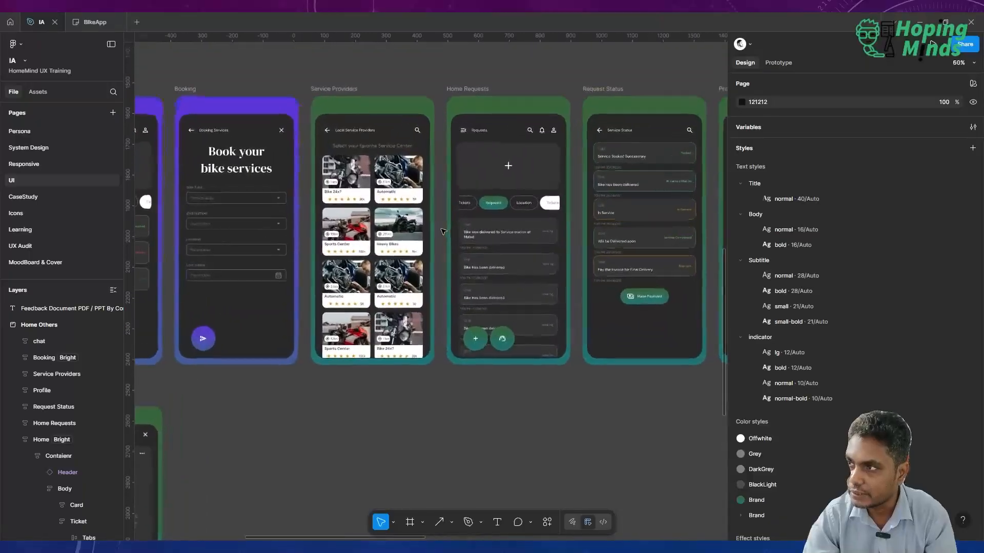
scroll(523, 247, left, 3)
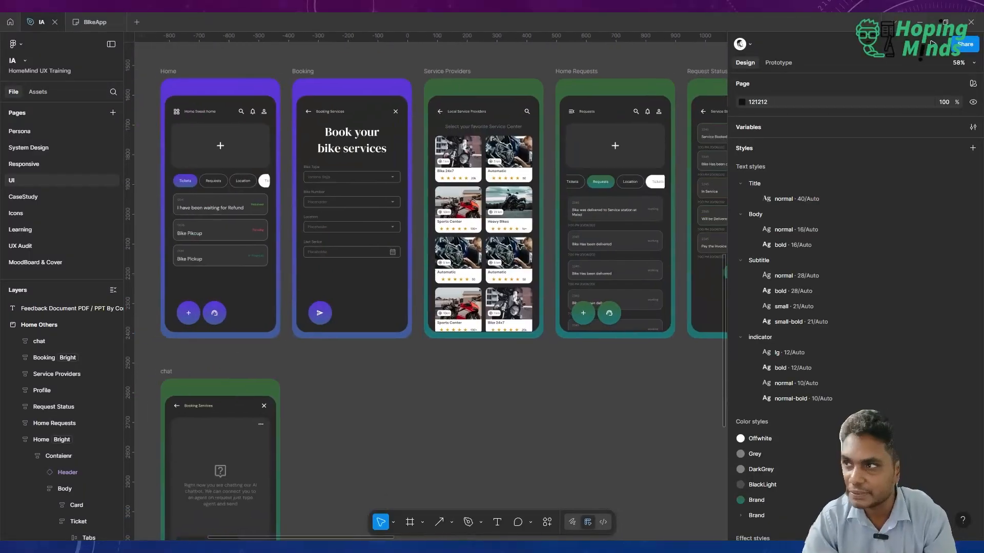
scroll(389, 160, up, 3)
scroll(389, 160, left, 3)
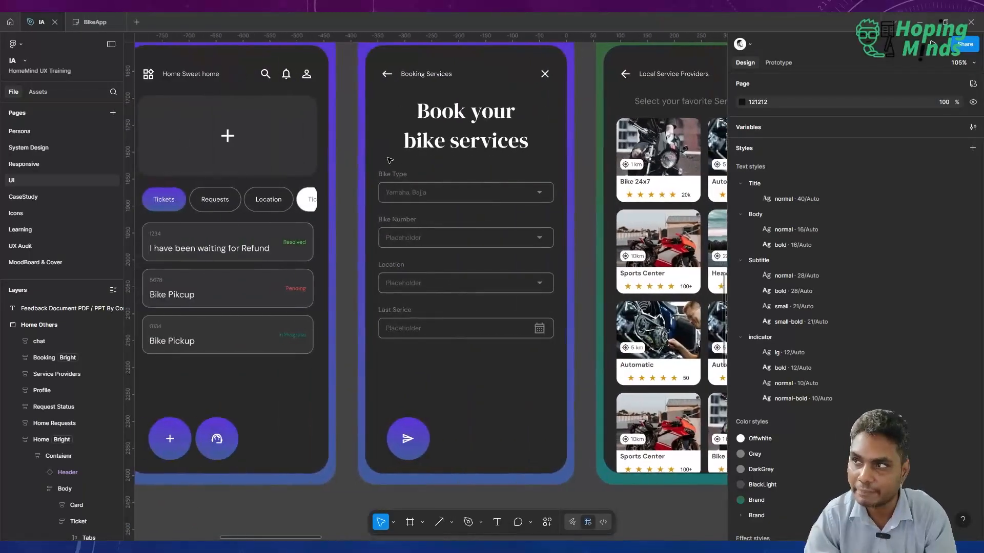
scroll(389, 161, down, 5)
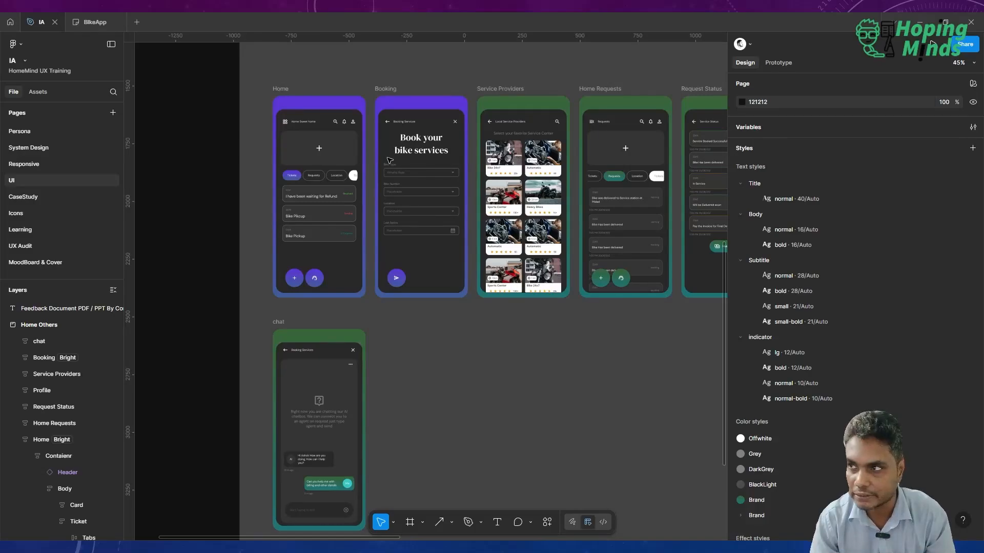
scroll(389, 161, up, 10)
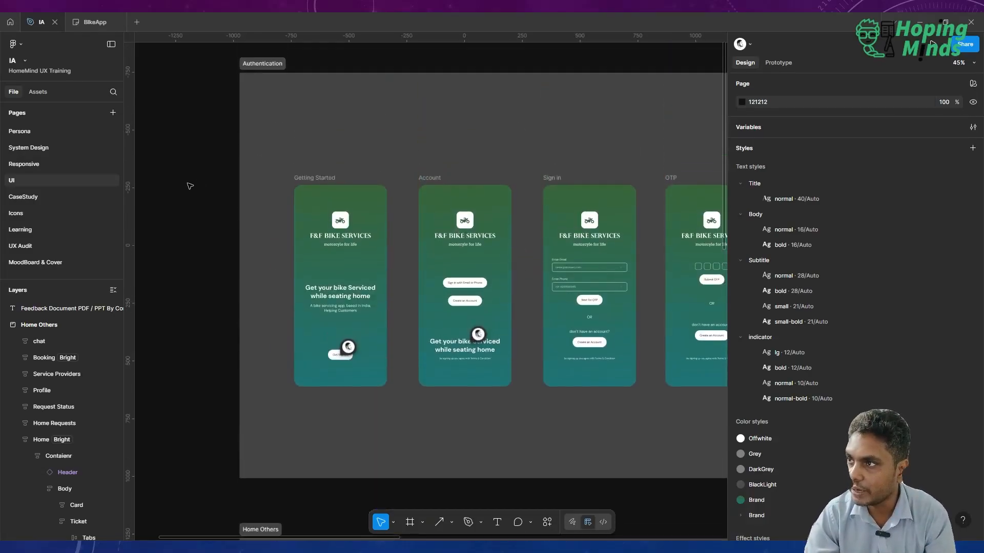
Open the local variables in an enlarged window and show the Typography collection.
click(973, 127)
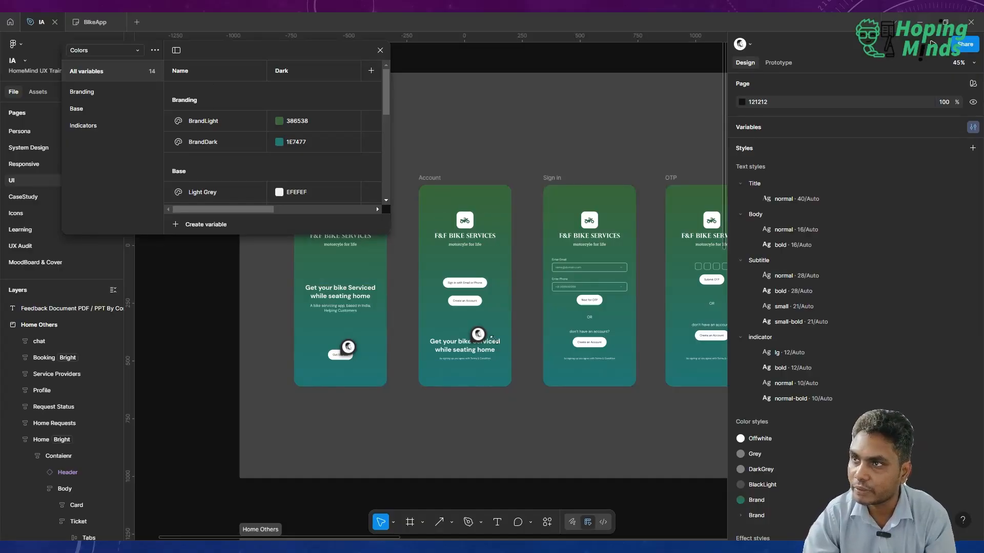
drag(389, 233, 530, 379)
click(116, 52)
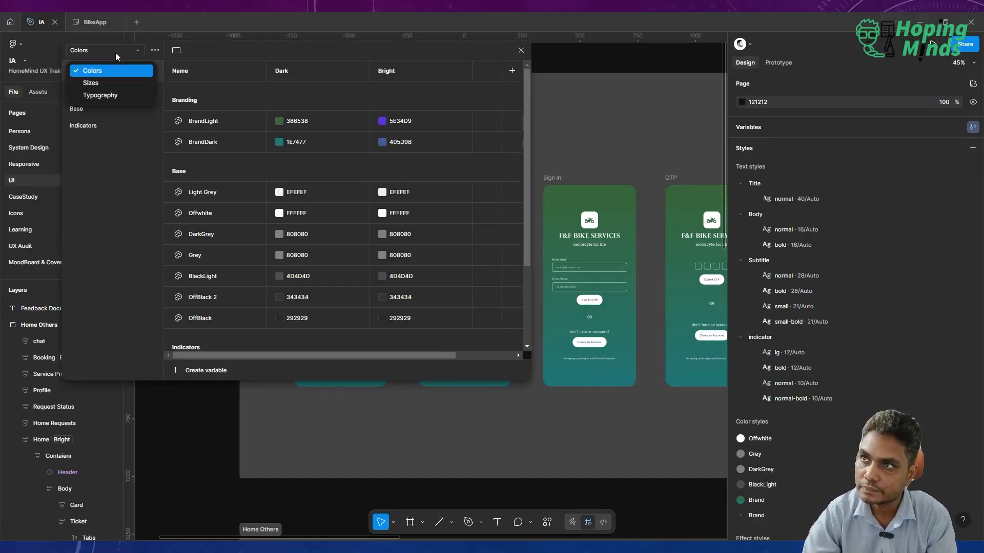
click(123, 93)
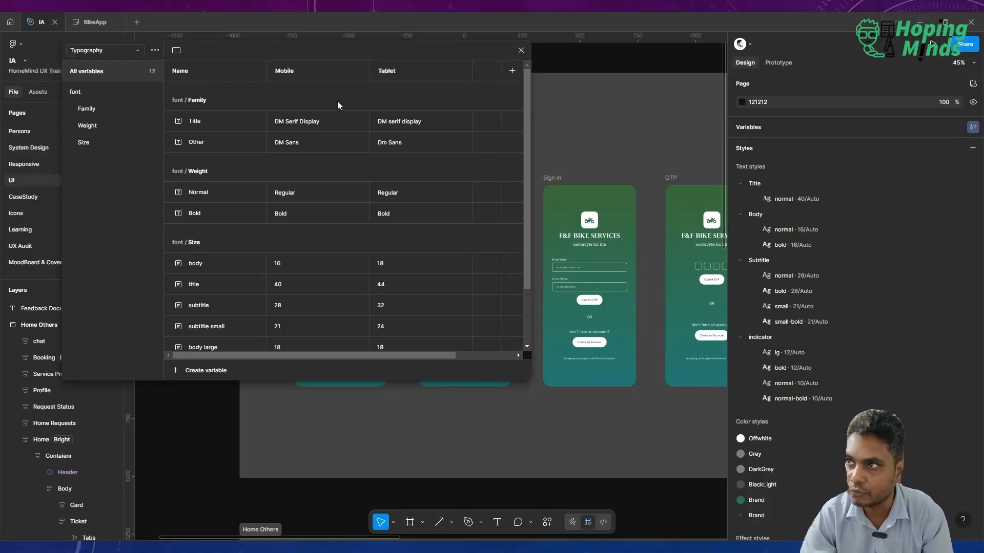
Set the Mobile value of the Title font family variable to "Time New Roman".
double_click(328, 126)
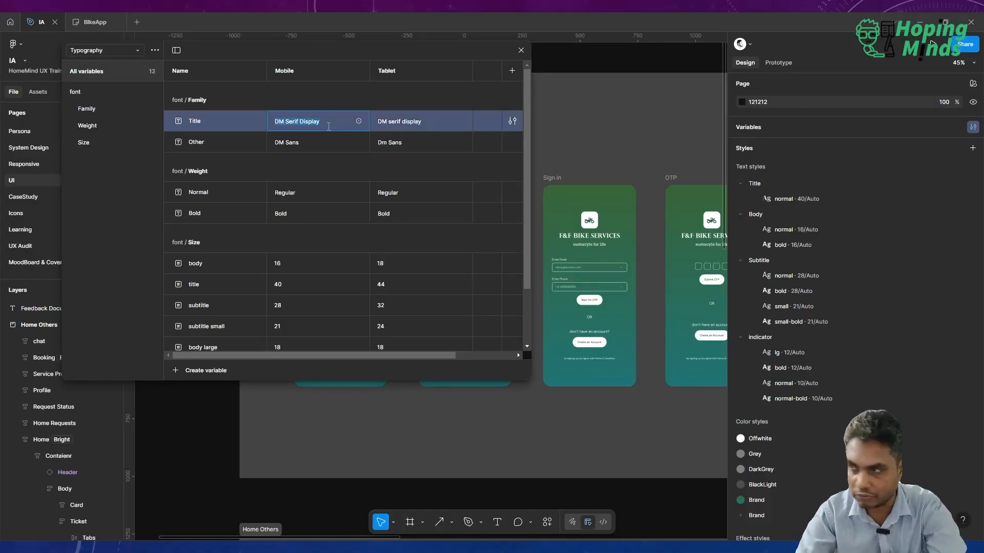
text(Ti)
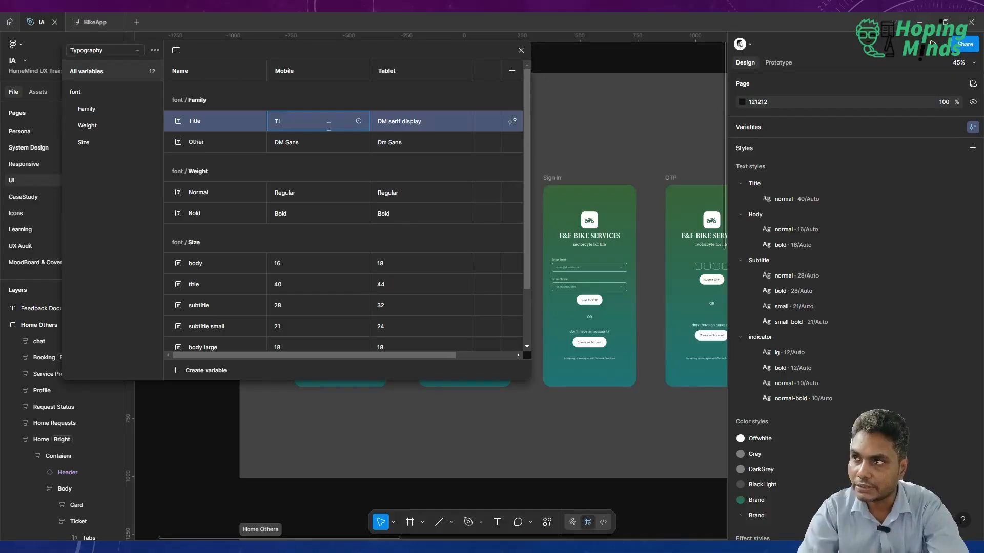
text(mime )
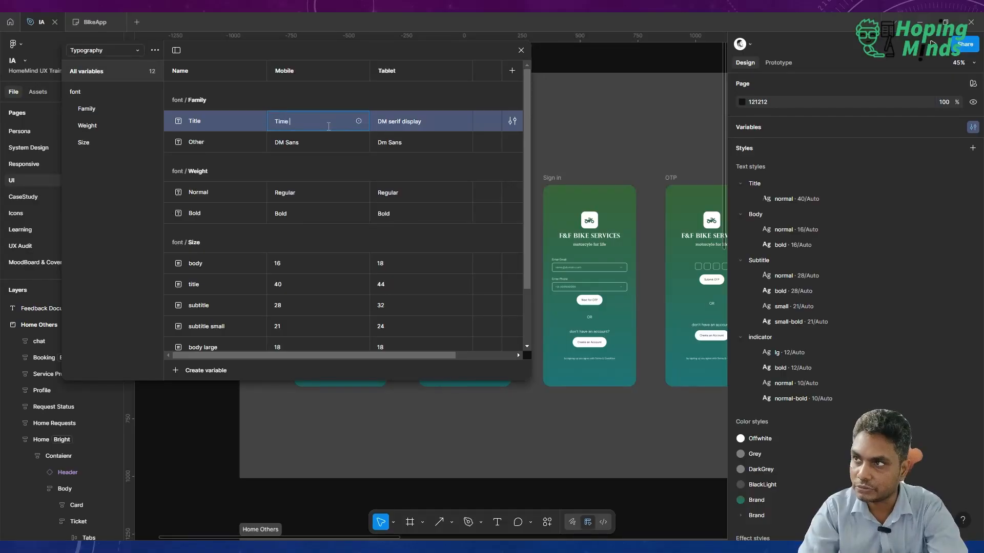
text(New Roman)
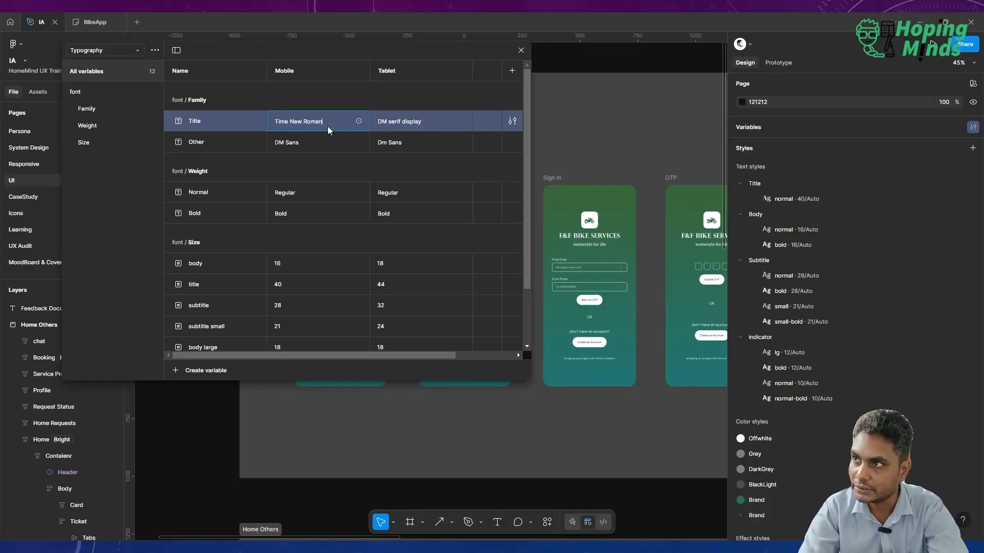
key(Return)
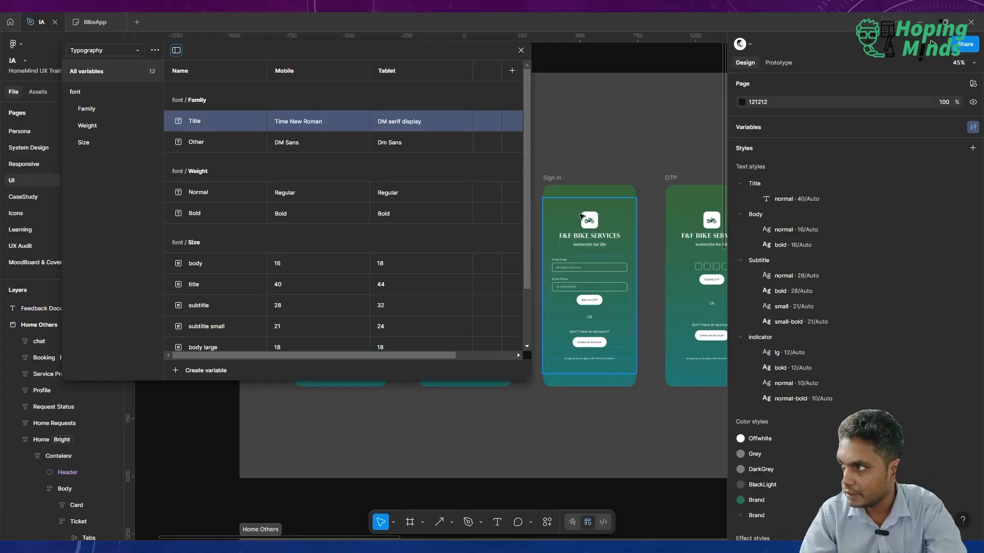
Inspect the logo lettering on the Sign in screen and look over the neighbouring Authentication screens.
scroll(582, 217, up, 5)
click(589, 256)
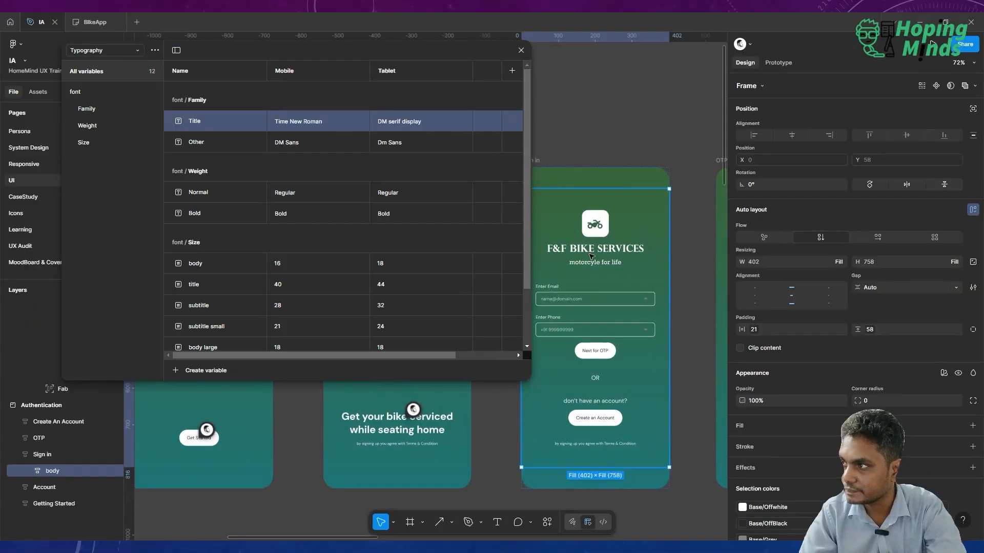
click(587, 255)
click(585, 254)
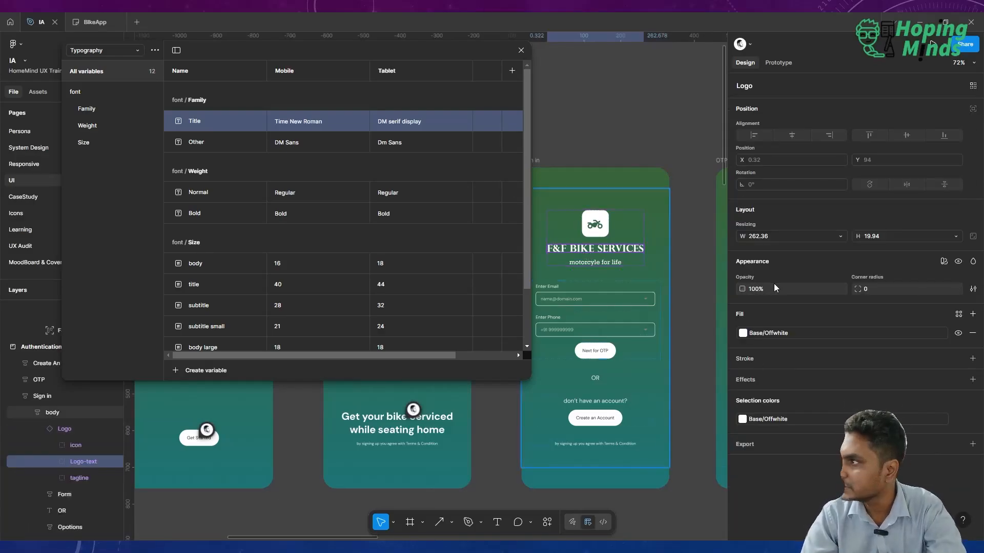
double_click(613, 249)
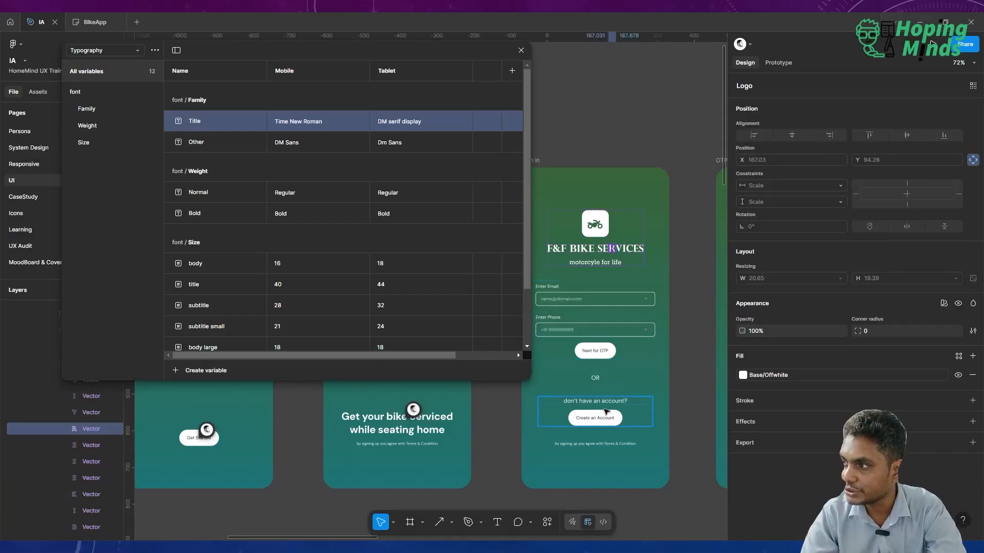
scroll(606, 410, up, 5)
scroll(606, 409, down, 8)
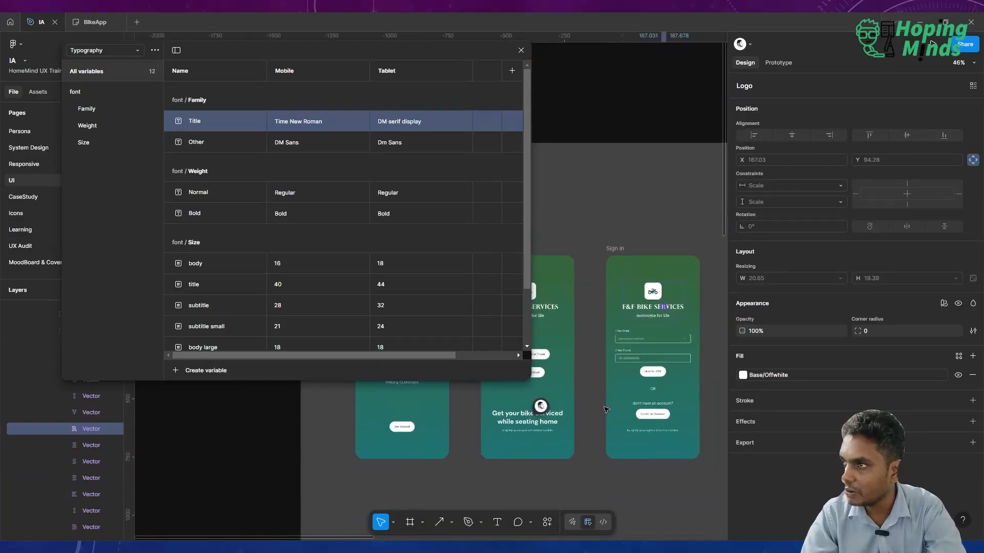
scroll(633, 293, down, 4)
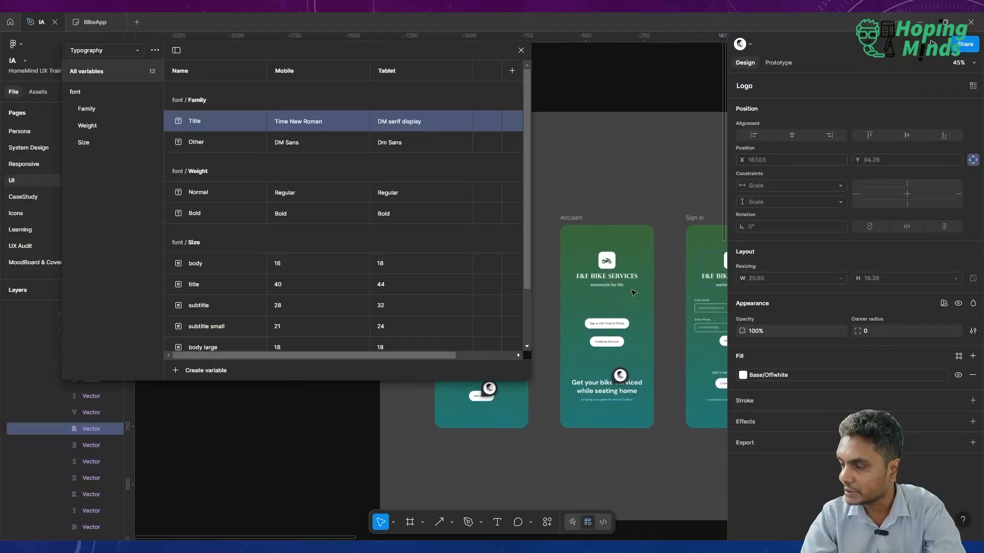
Set the Tablet value of the Title font family variable to "Time New ROman".
scroll(594, 308, up, 4)
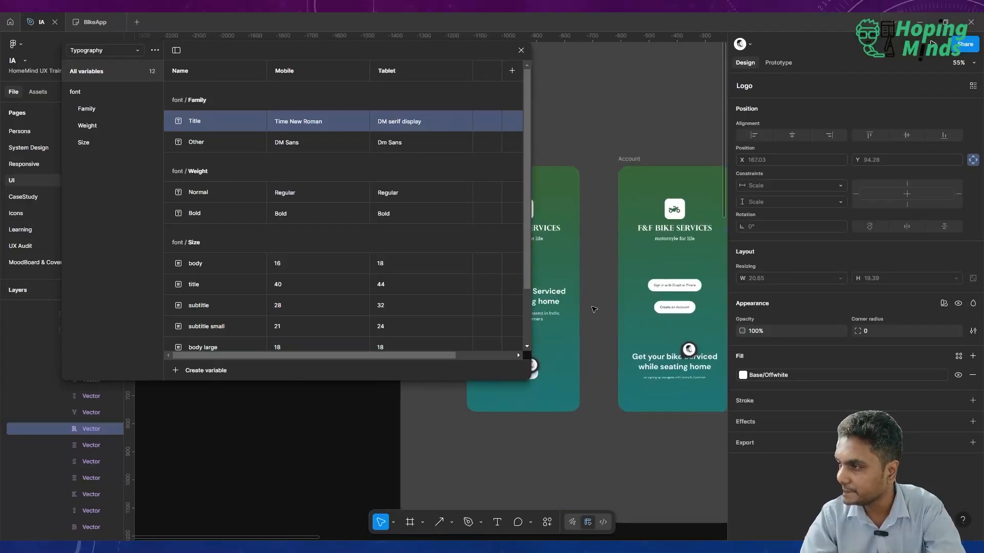
scroll(593, 308, left, 2)
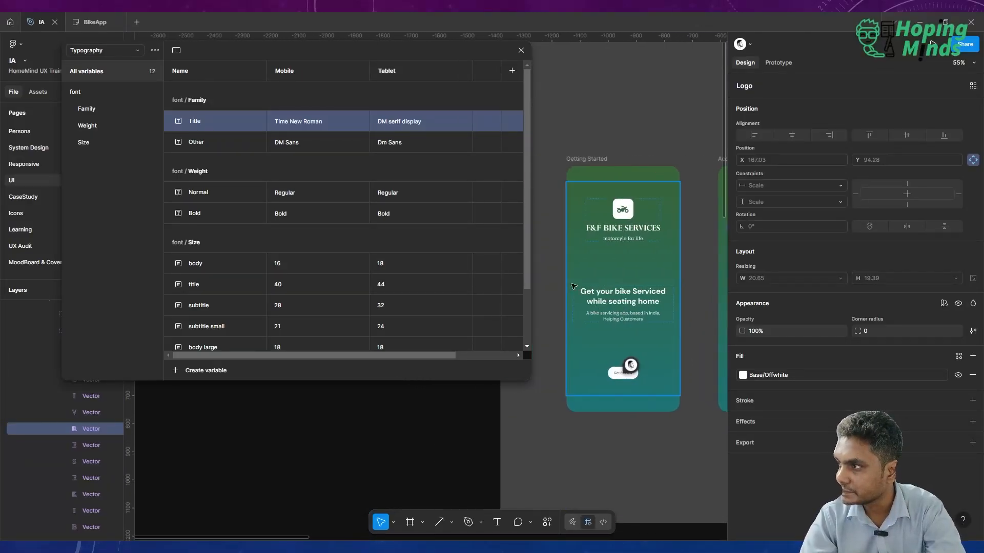
scroll(598, 291, down, 3)
scroll(599, 291, down, 4)
scroll(599, 291, up, 4)
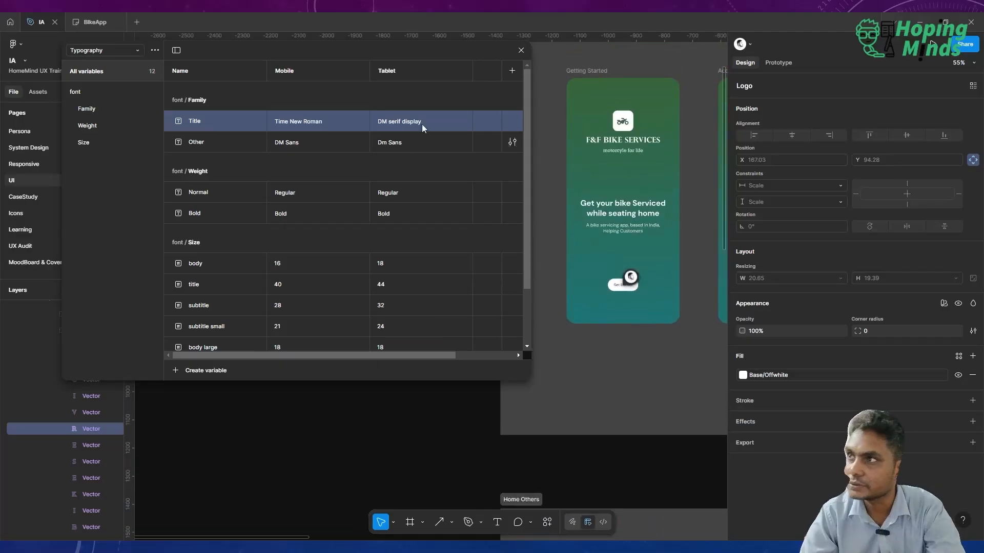
double_click(410, 121)
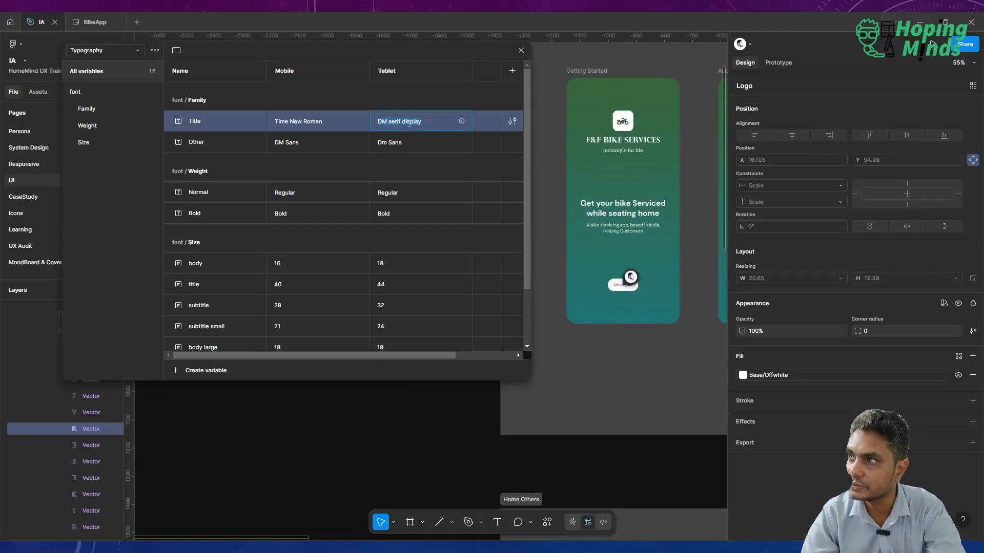
text(Time)
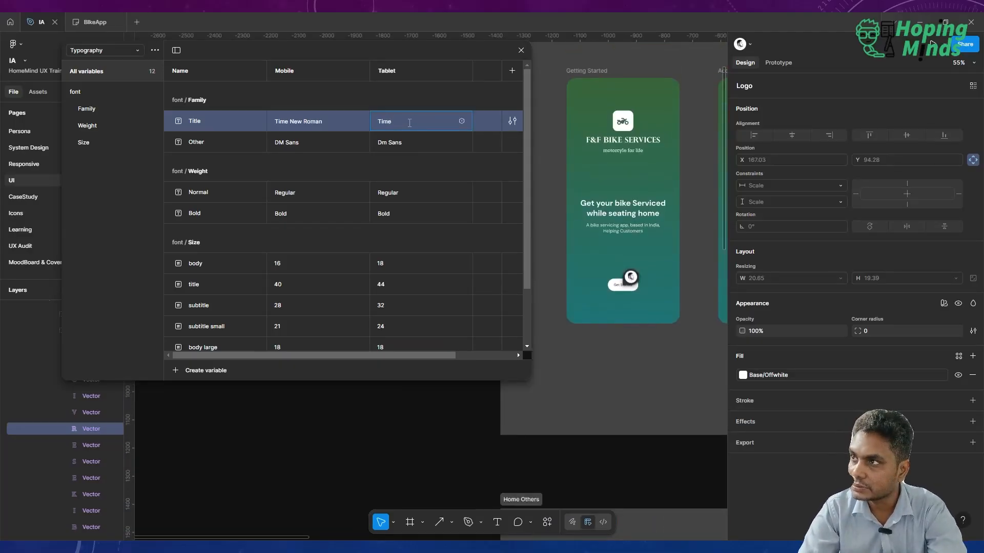
key(BackSpace)
key(BackSpace)
text(me )
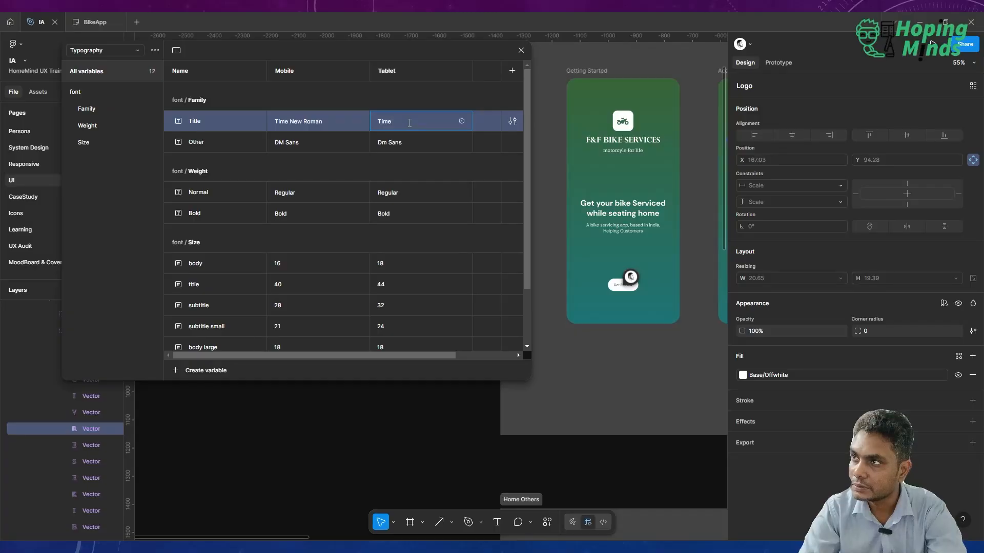
text(New ROman)
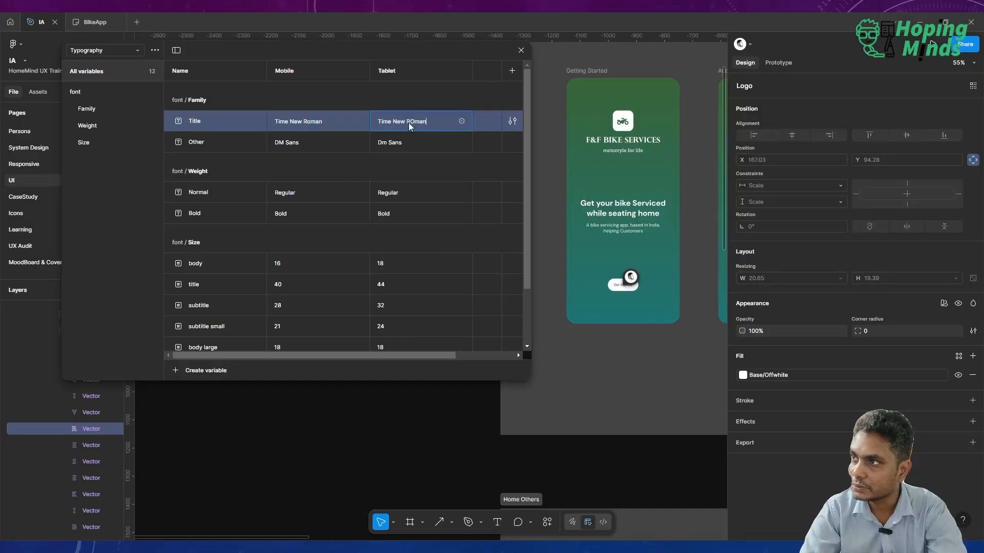
key(Return)
Open the Title/normal text style of the Booking screen's "Book your bike services" heading and pick the Title variable as its font family.
scroll(649, 267, down, 3)
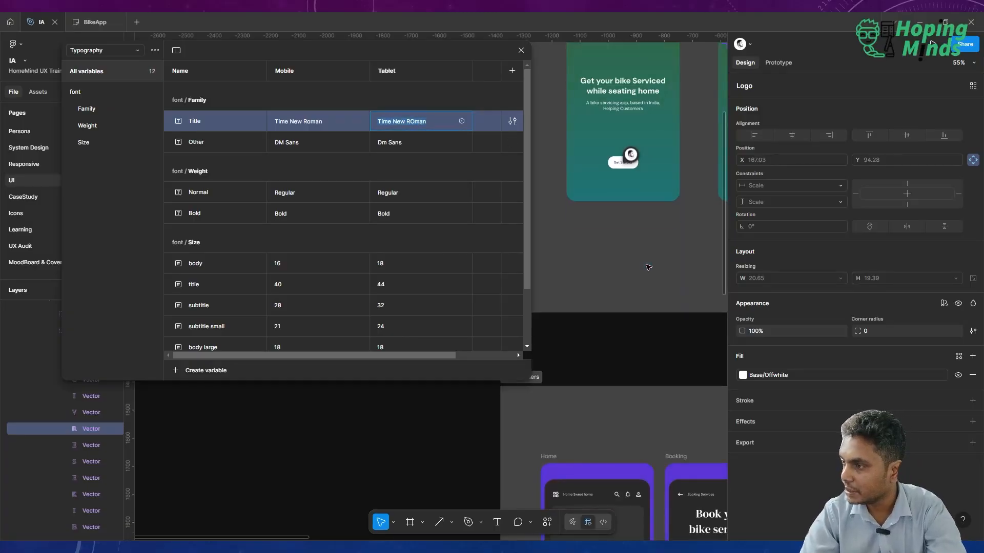
scroll(648, 267, right, 2)
scroll(648, 267, down, 2)
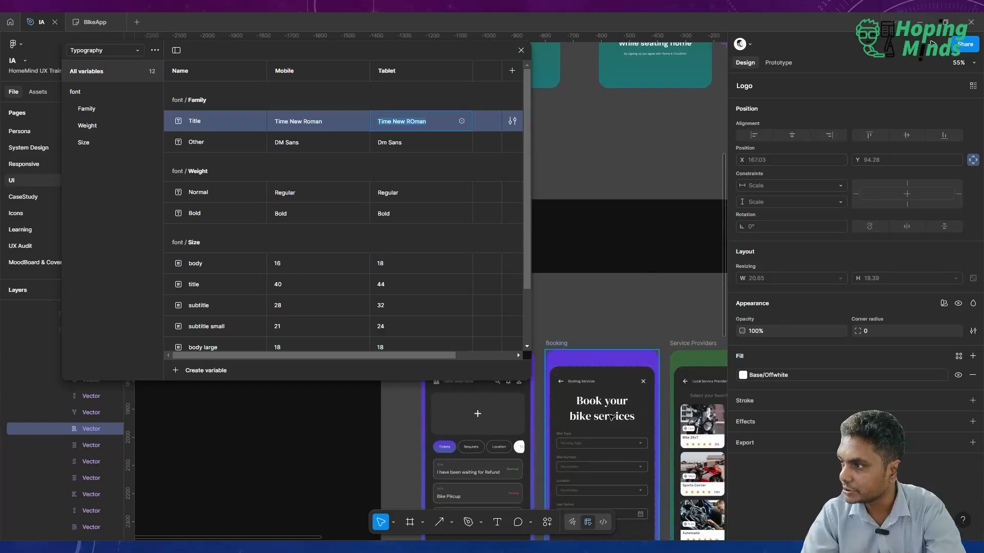
scroll(611, 420, up, 3)
scroll(611, 419, up, 2)
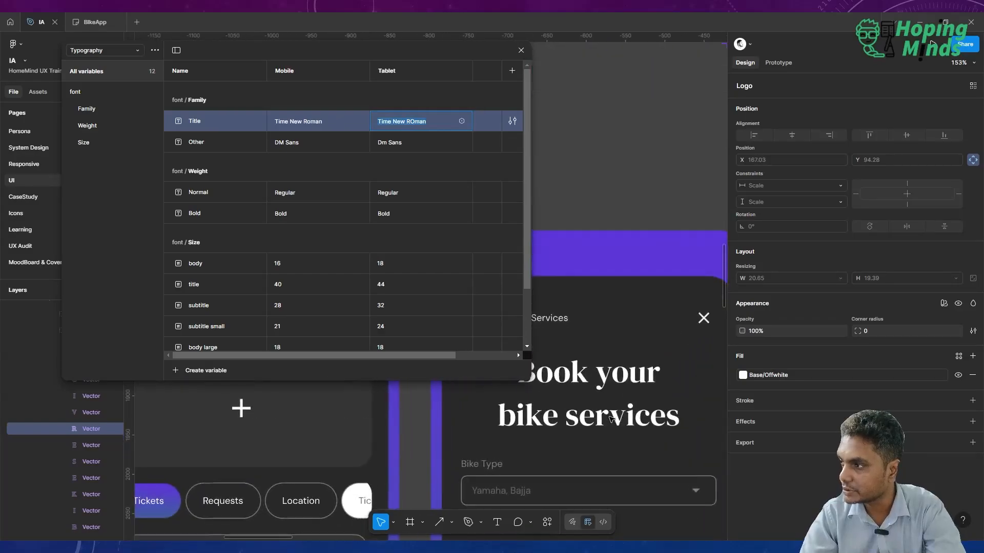
click(585, 387)
click(581, 383)
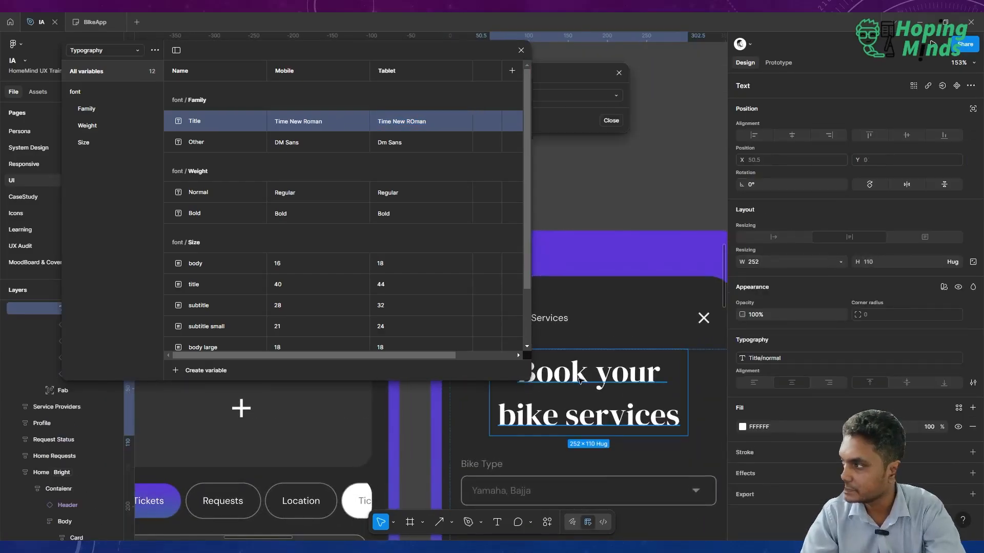
click(764, 358)
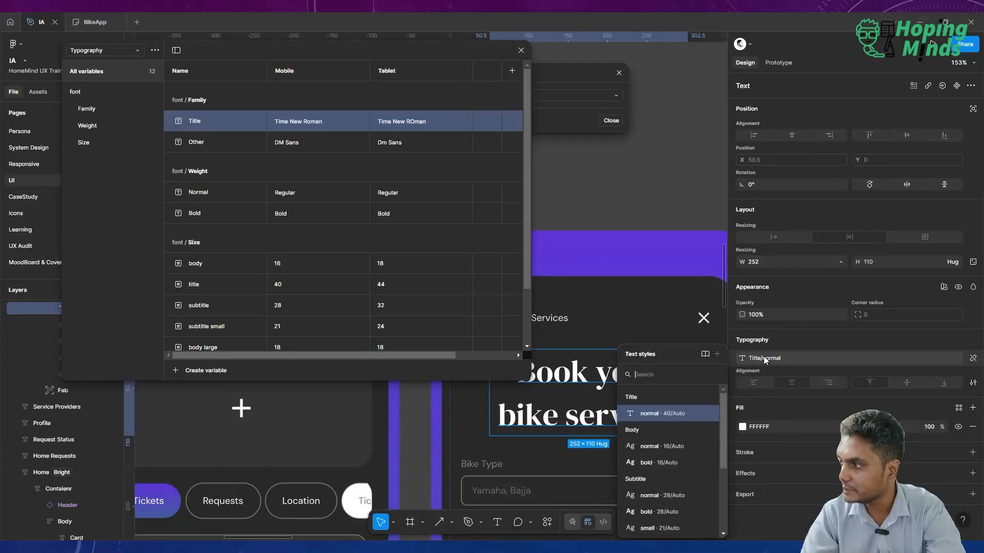
click(711, 413)
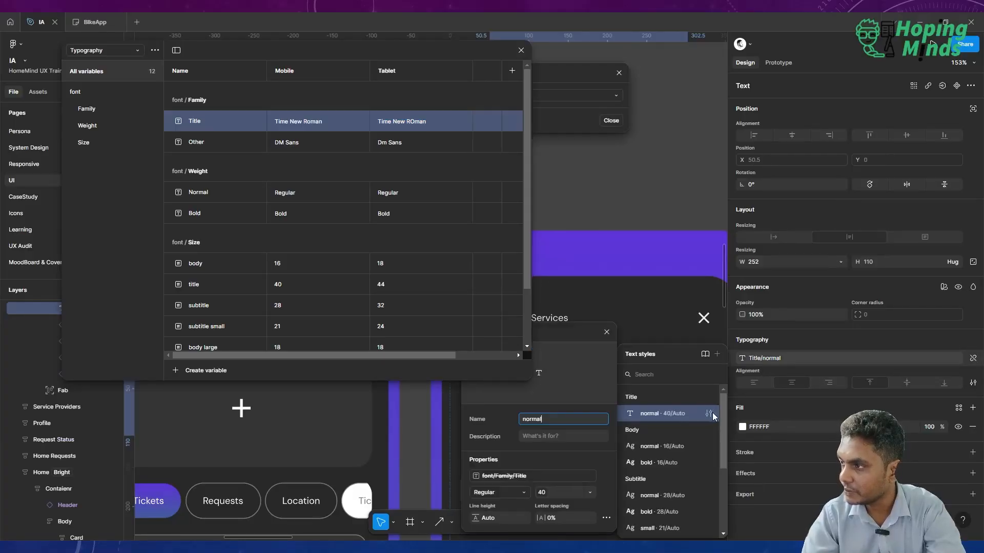
click(559, 472)
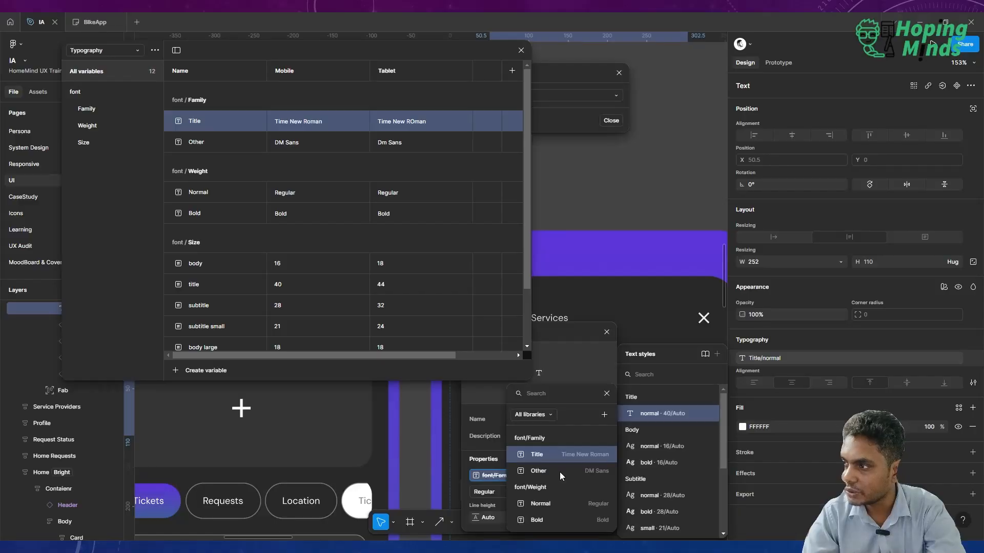
click(573, 455)
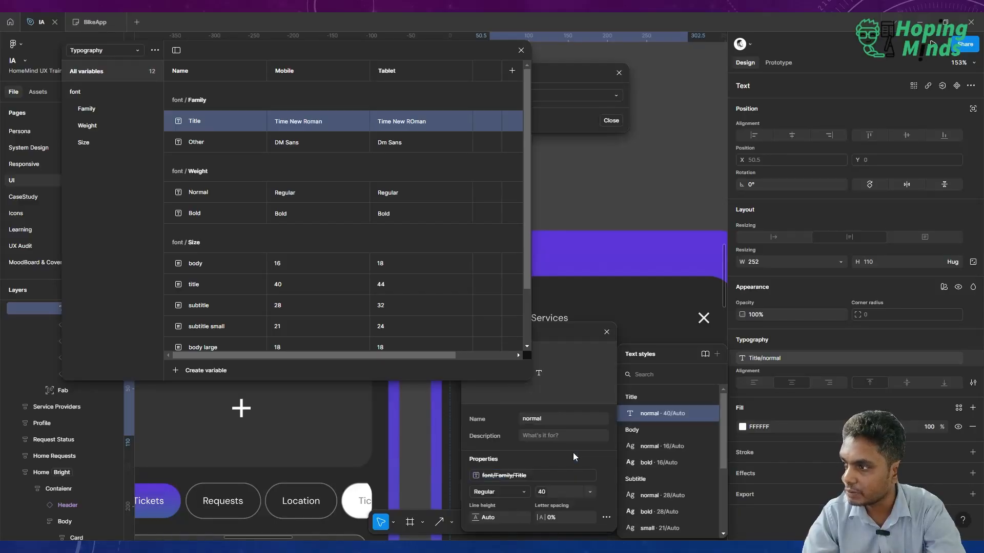
Set both the Mobile and Tablet values of the Title font family variable to "Times".
double_click(312, 118)
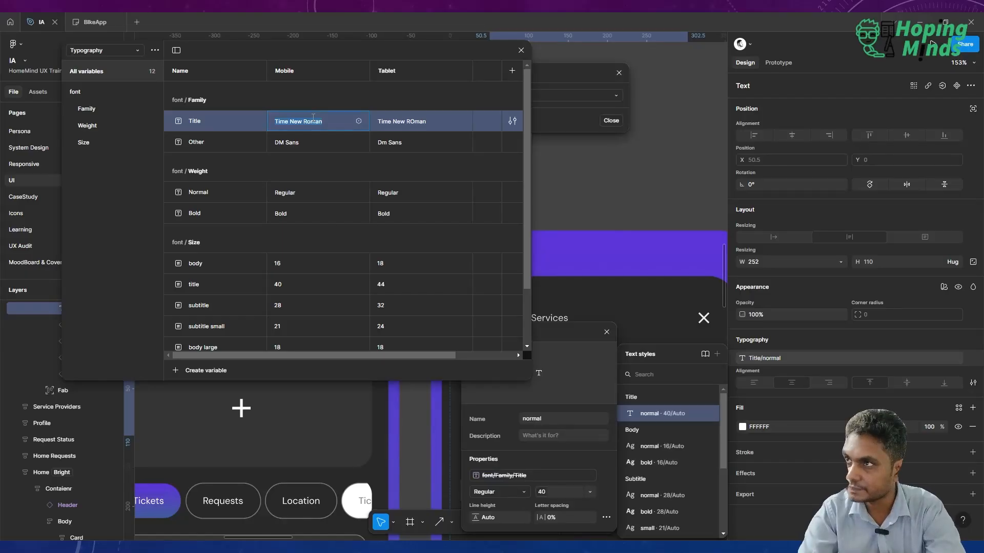
text(Times)
key(Return)
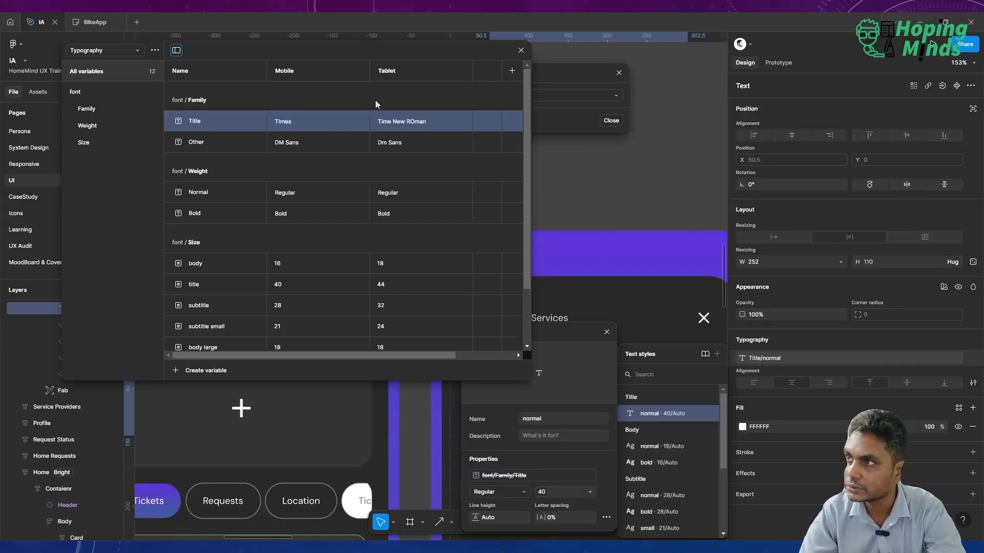
click(393, 121)
text(Times)
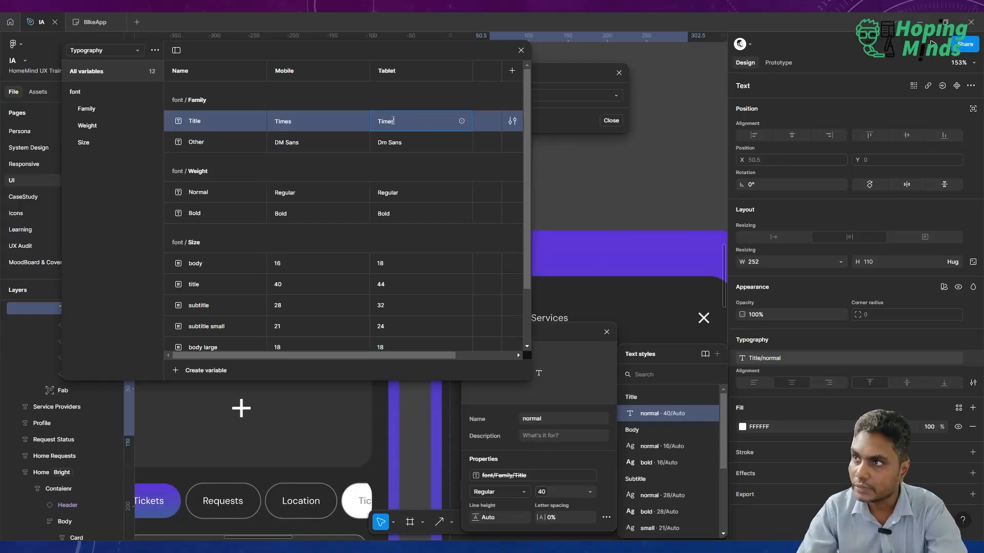
click(304, 122)
text(Times)
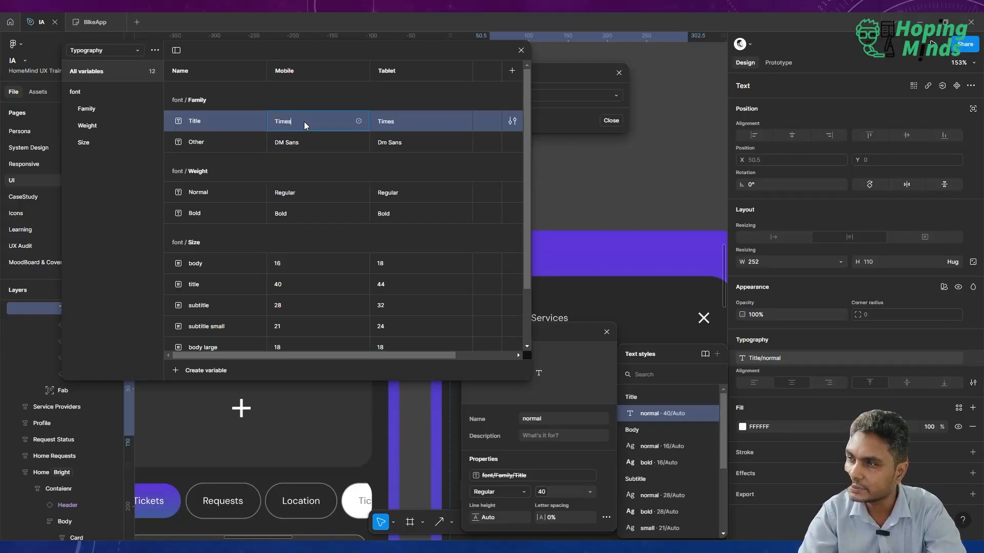
key(Return)
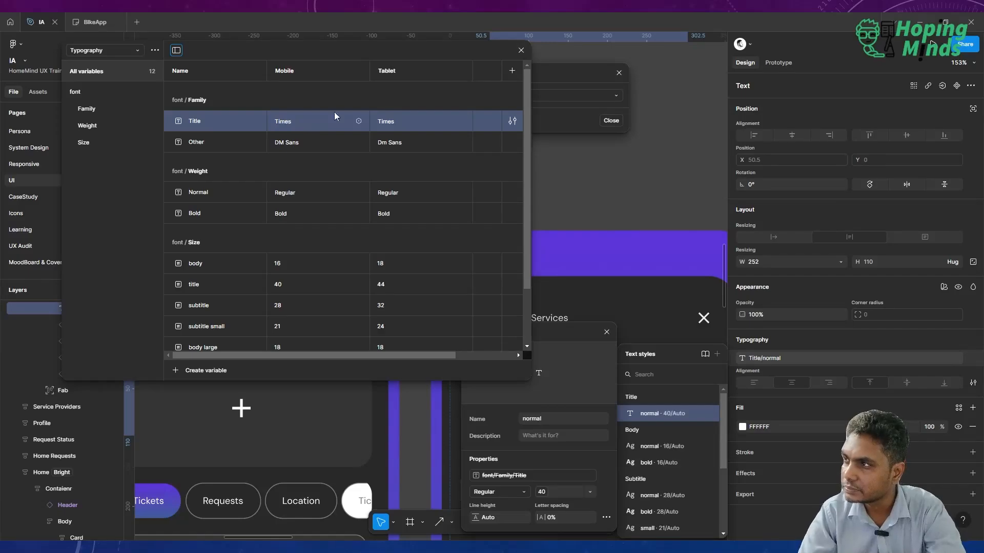
click(522, 51)
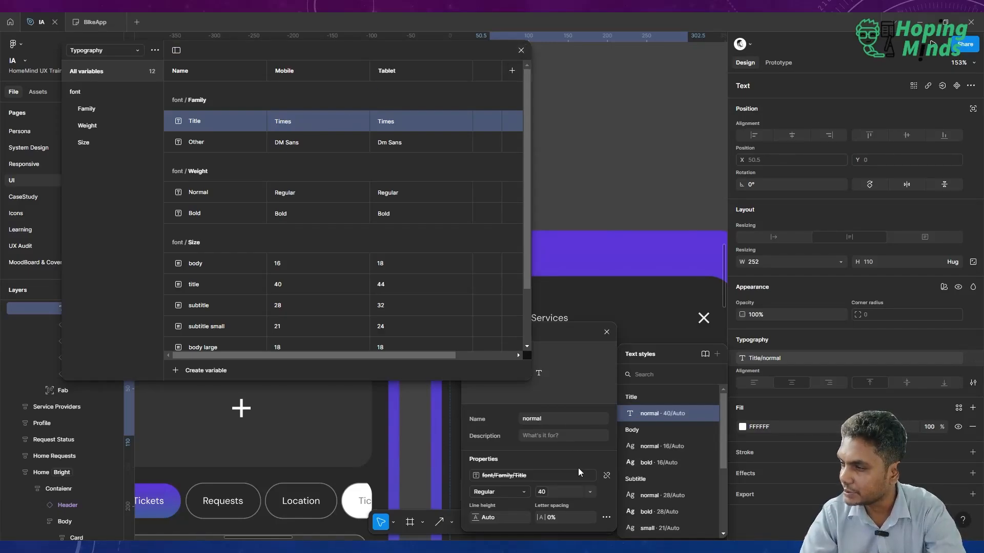
Set the Mobile value of the Title font family variable to "Arial", then close the text style editor and check the Booking heading.
click(522, 476)
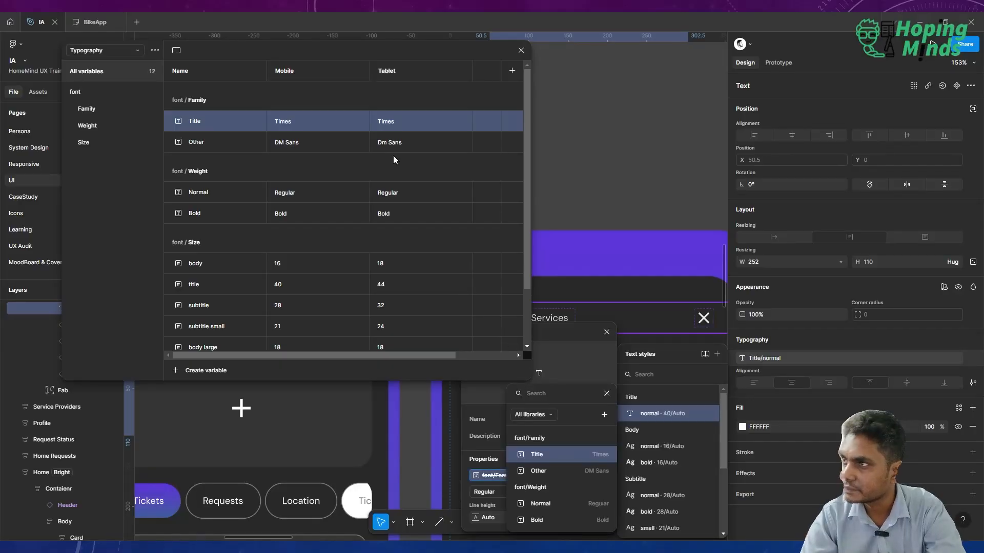
double_click(308, 121)
text(A)
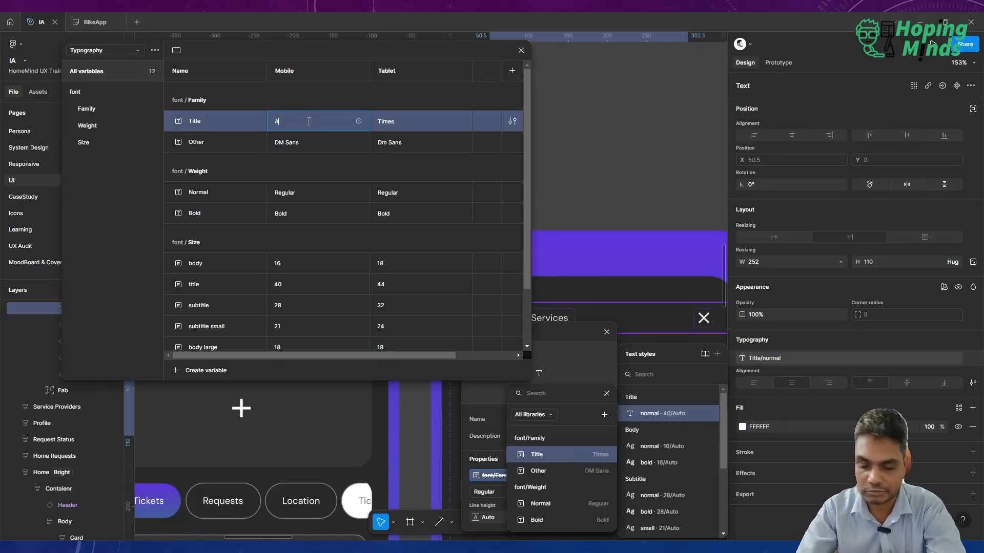
text(rial)
key(Return)
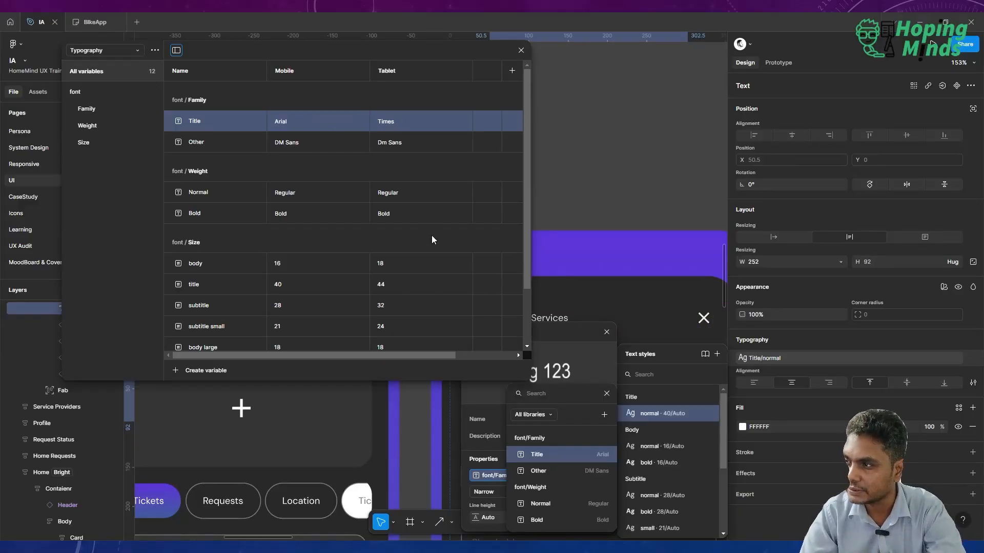
click(608, 333)
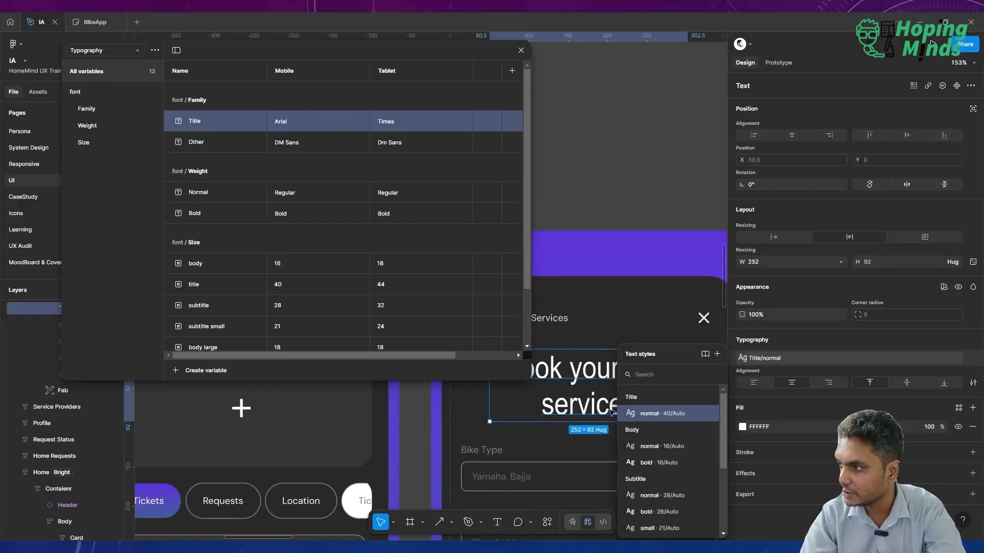
scroll(592, 398, down, 4)
scroll(592, 398, up, 1)
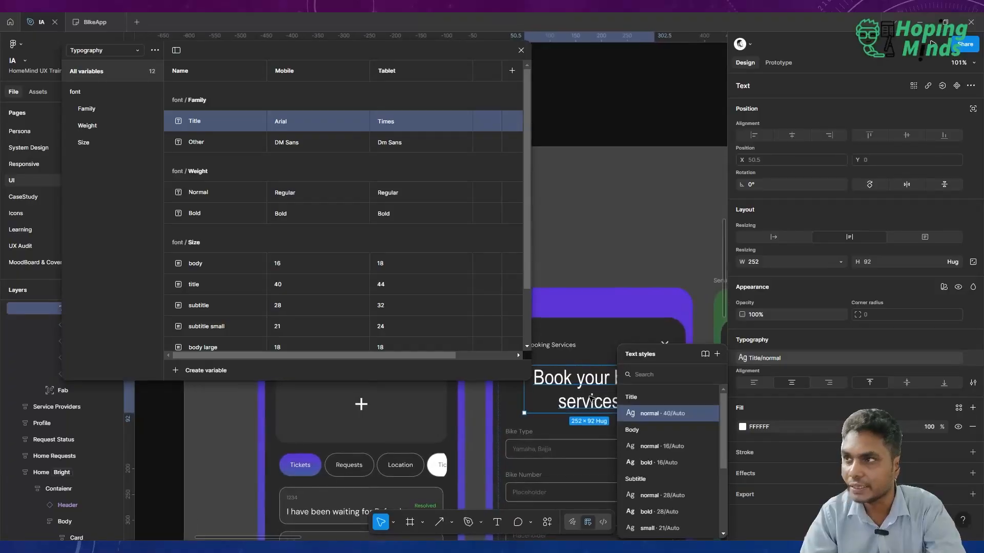
Set the Mobile value of the Title font family variable to "Dm Serif Dsplay".
double_click(285, 121)
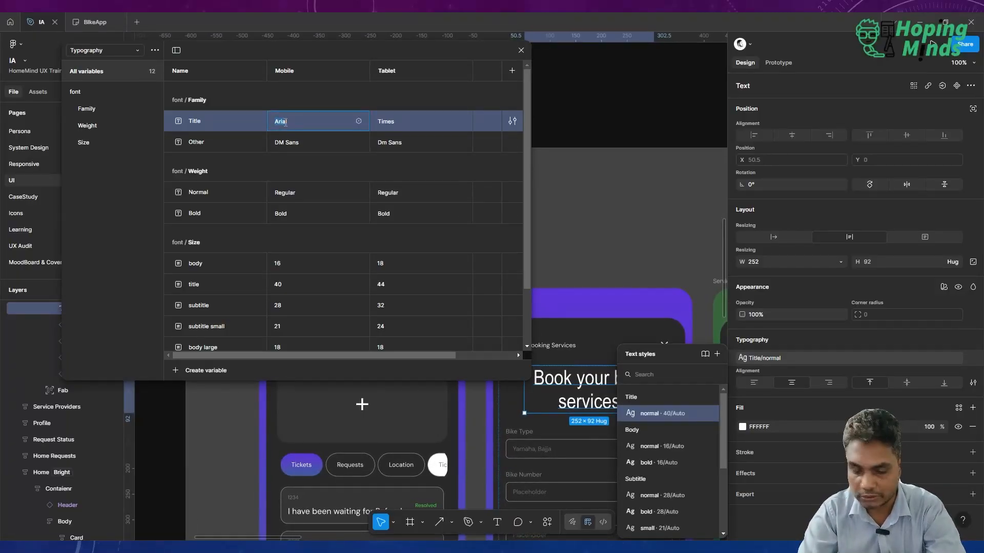
text(Dm S)
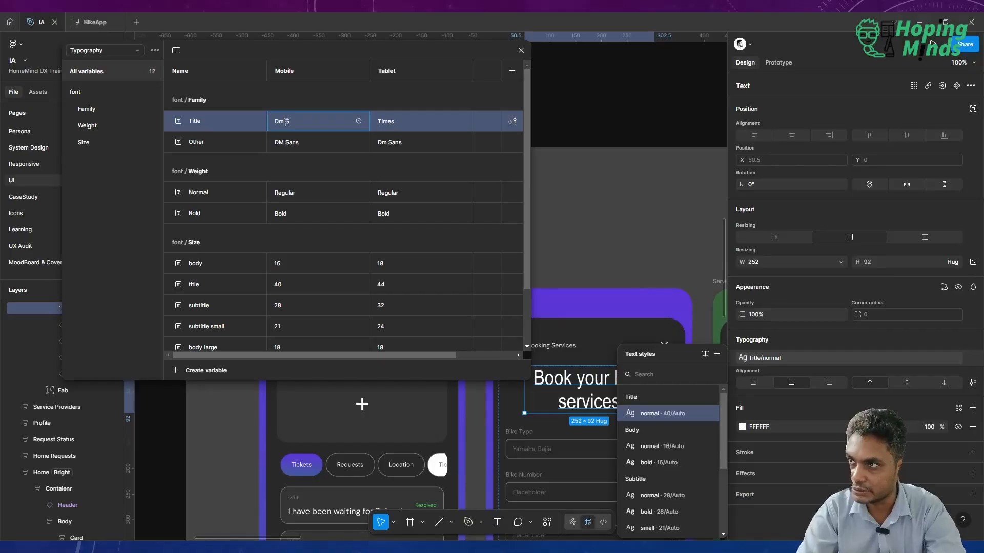
text(erif D)
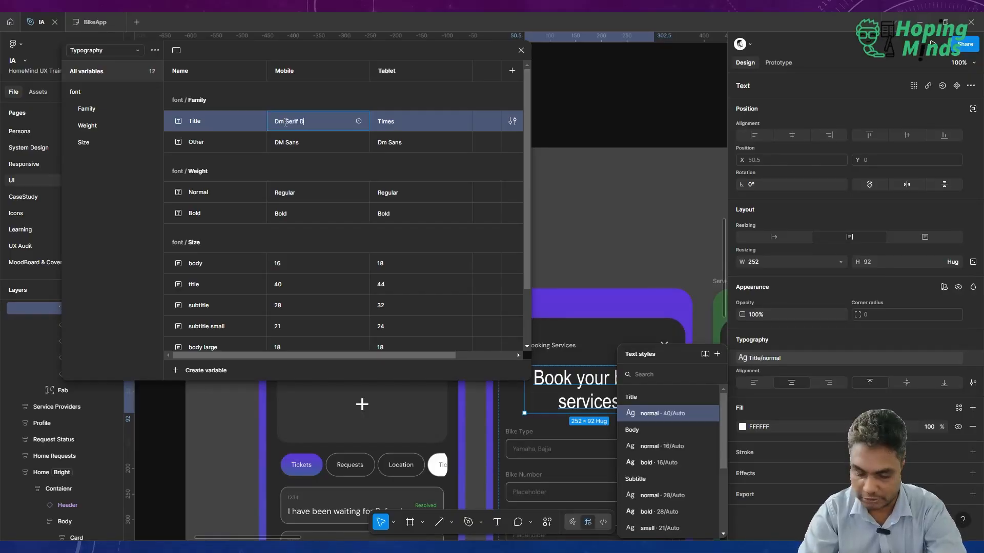
text(splay)
key(Return)
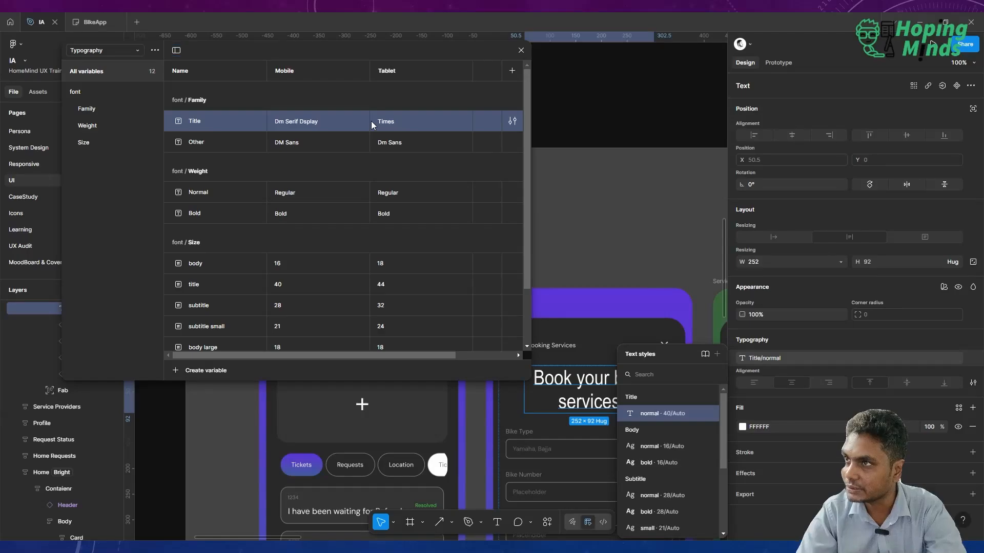
Set the Tablet value of the Title font family variable to "DM Serif Display".
double_click(388, 122)
text(Dm)
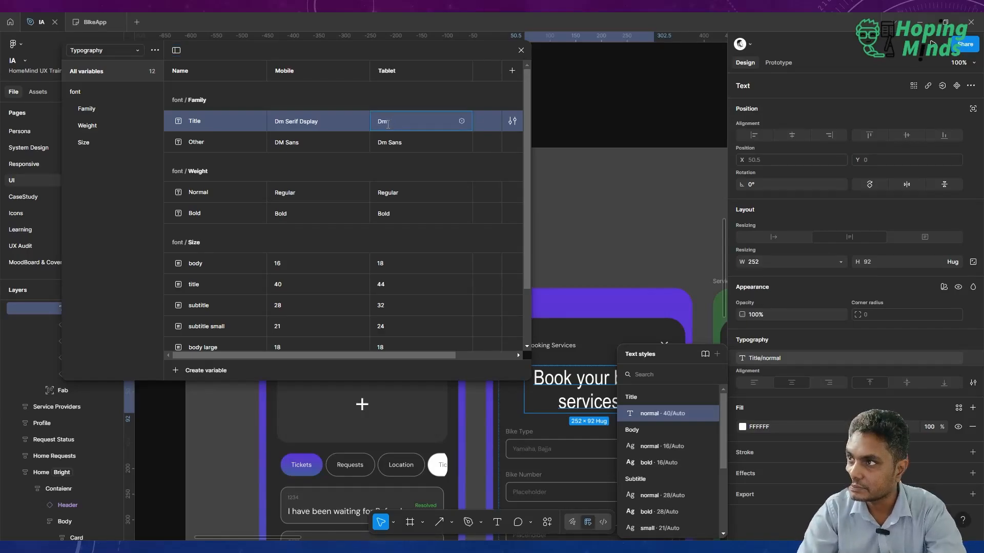
key(BackSpace)
text(M)
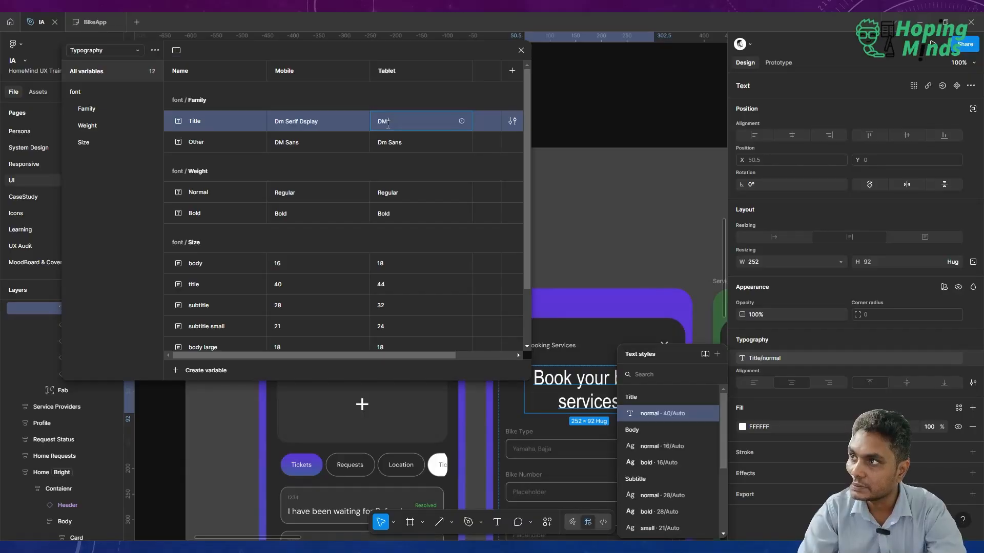
text( Serif D)
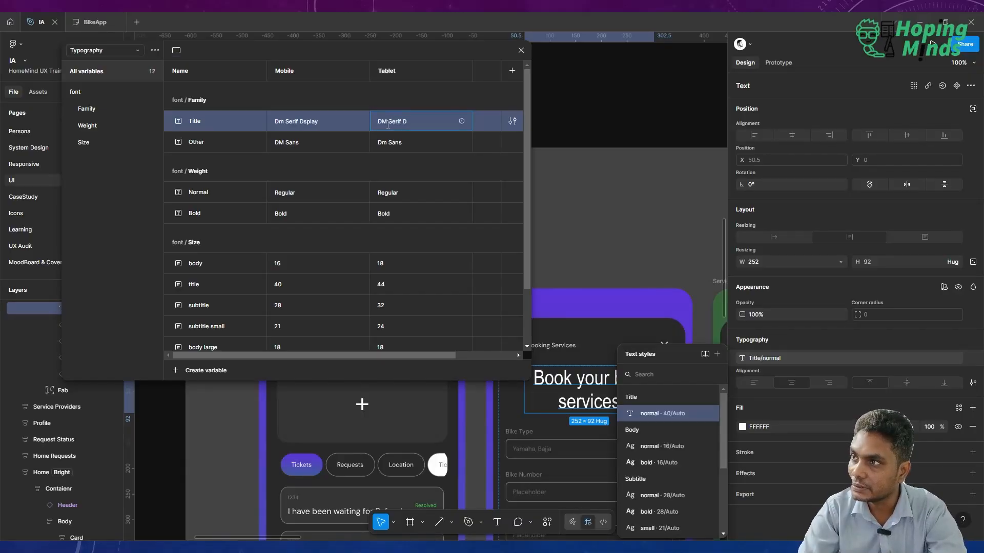
text(isplay)
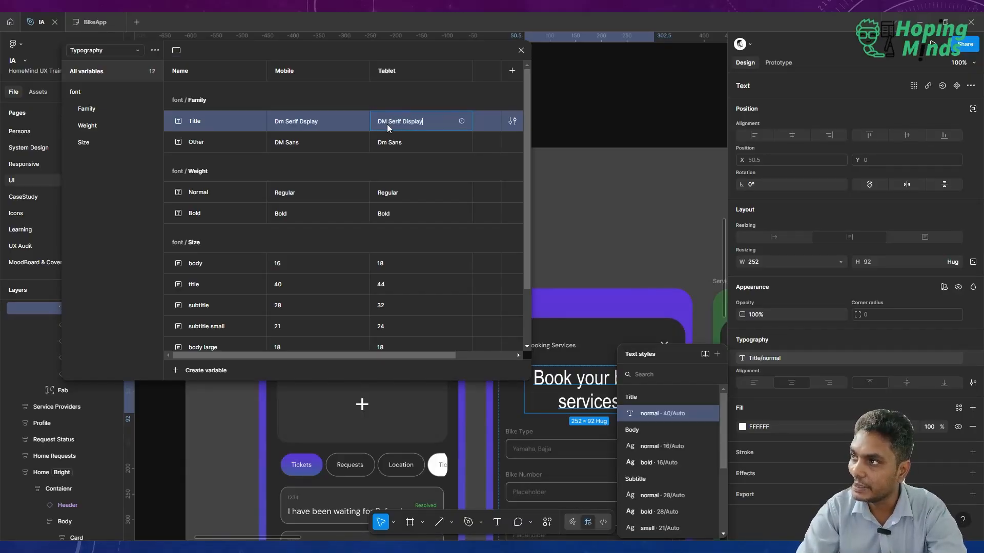
key(Return)
Correct the Mobile value of the Title font family variable to "DM Serif Display" and check the Booking heading.
click(357, 123)
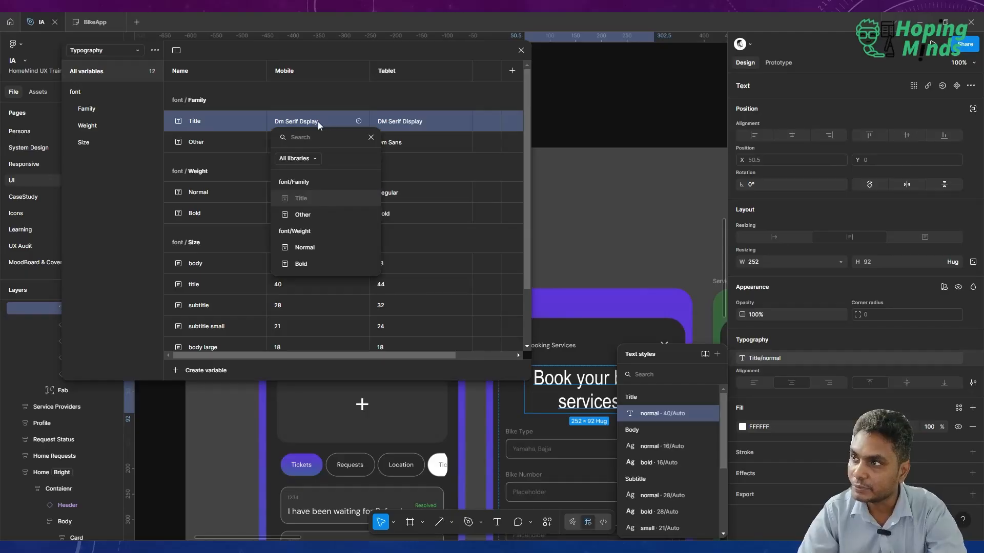
click(309, 122)
double_click(309, 122)
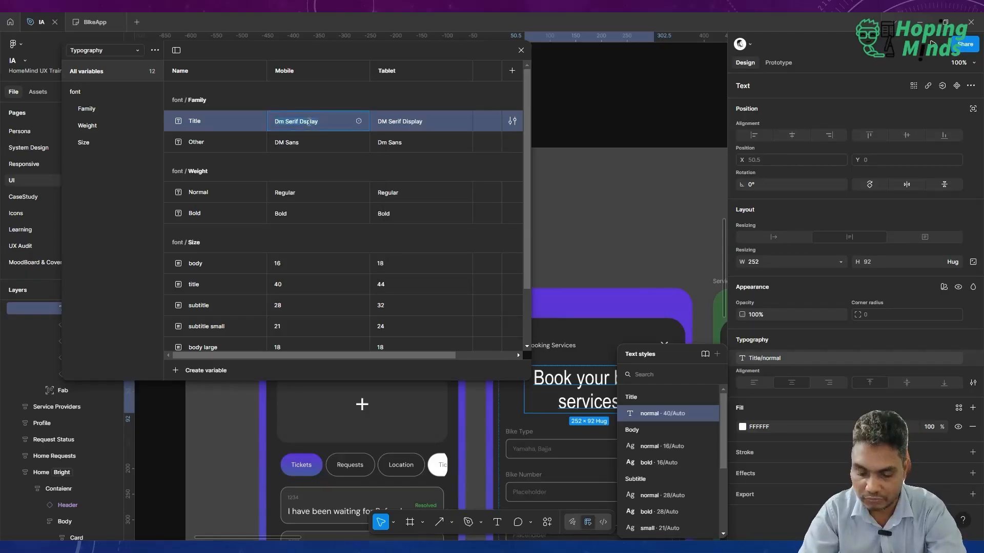
text(DM)
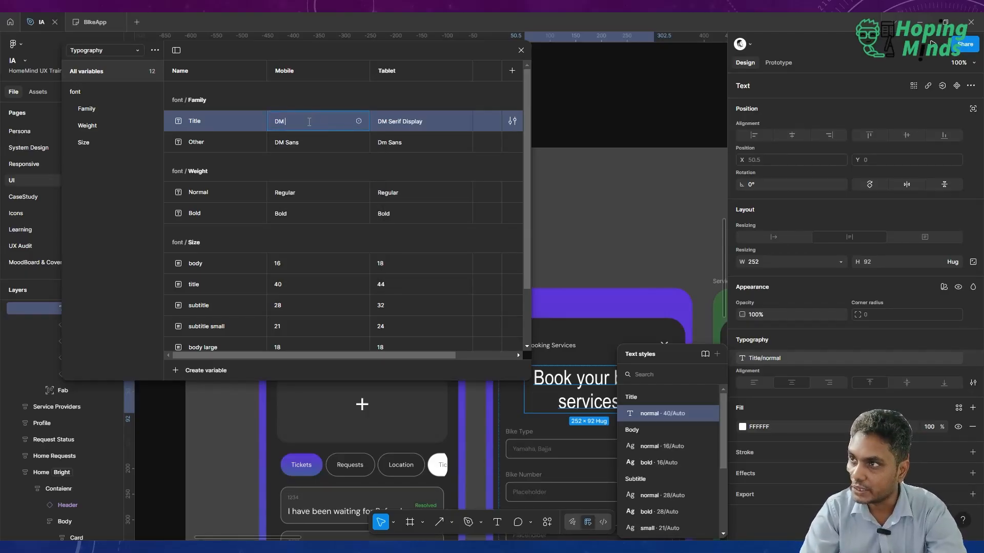
text( Ser)
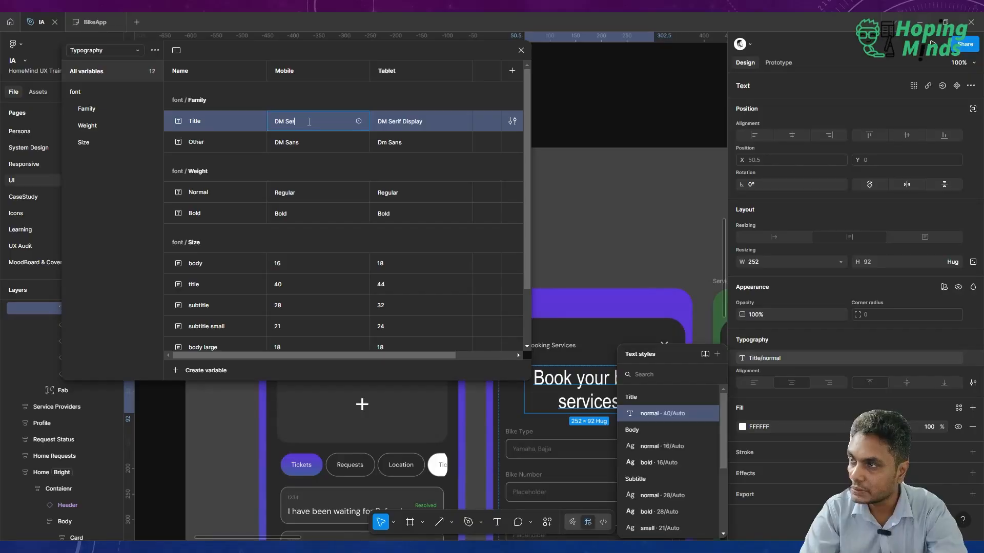
text(if Display)
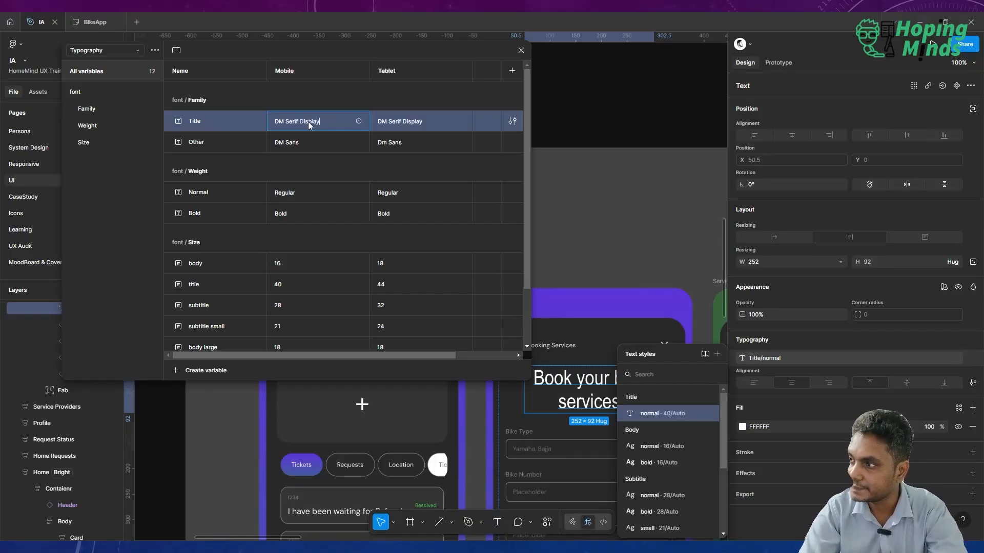
key(Return)
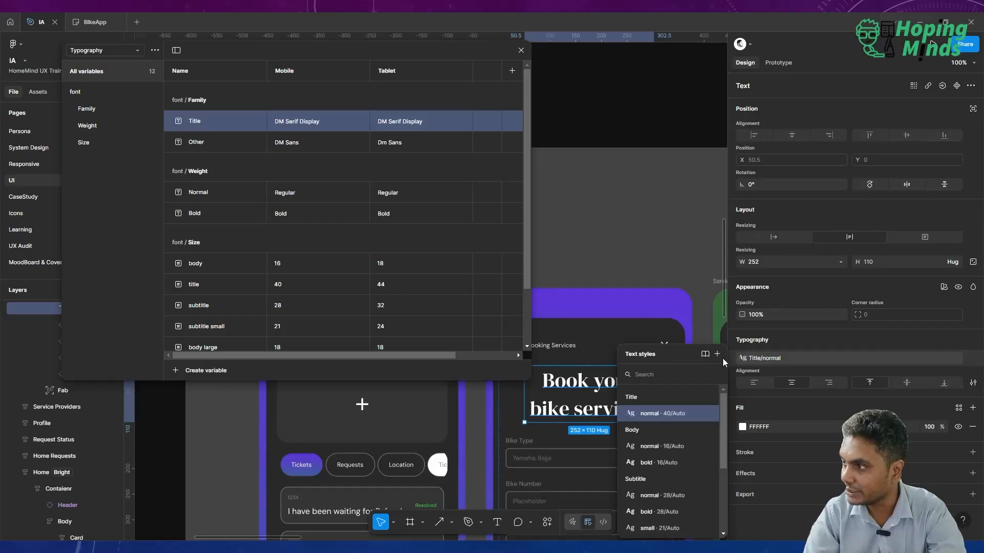
scroll(646, 315, down, 4)
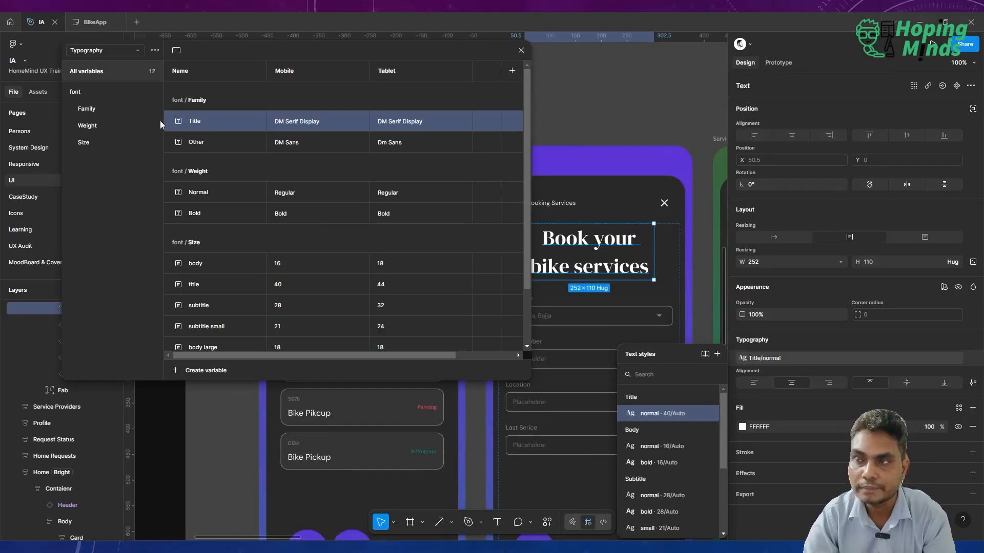
Show the font Size variables, set the Mobile value of body to 18, and check the ticket cards on the Home screen.
click(94, 142)
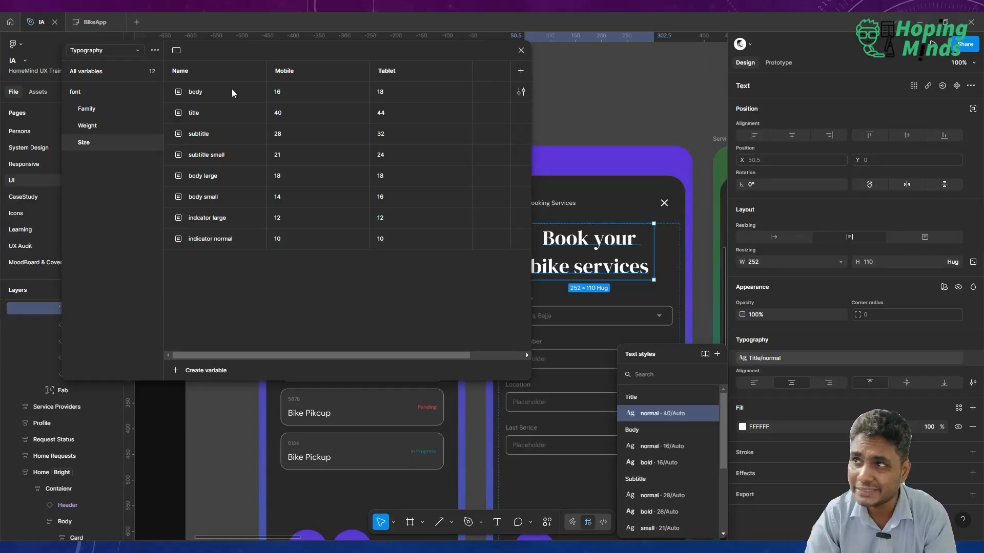
click(293, 97)
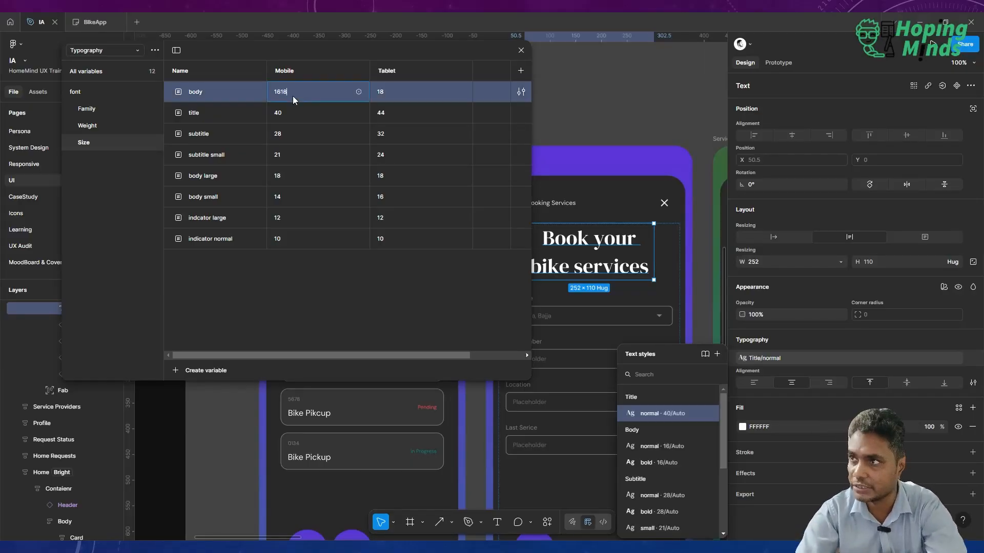
key(Return)
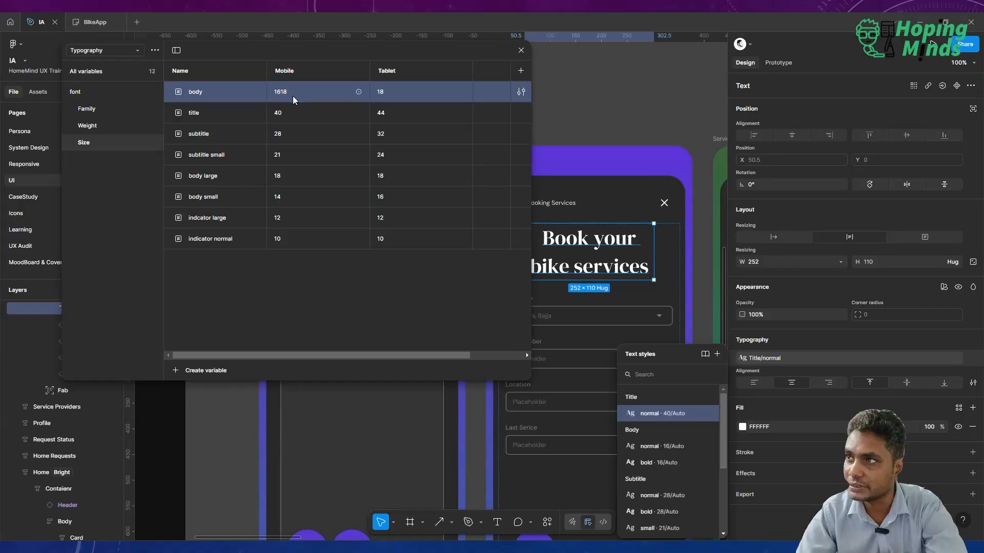
click(290, 94)
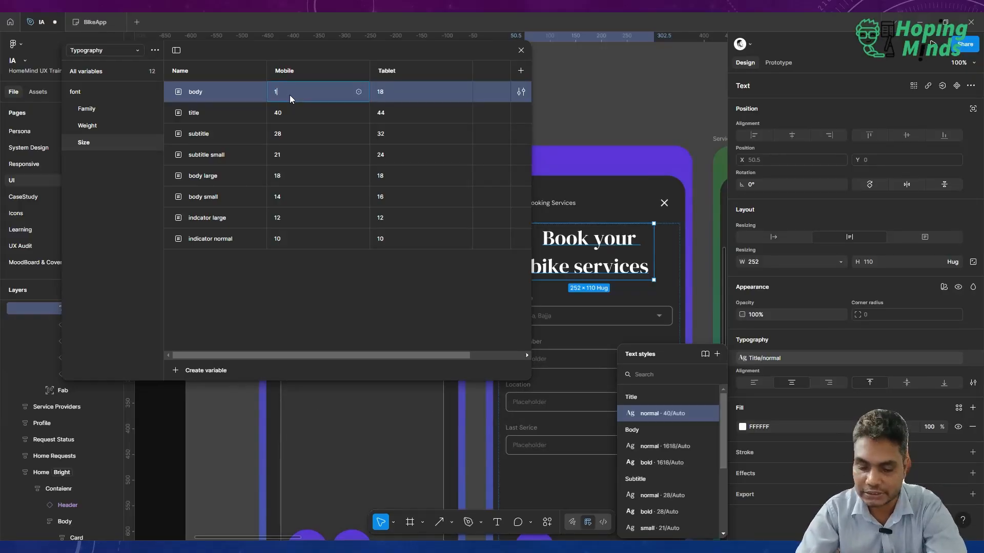
text(18)
key(Return)
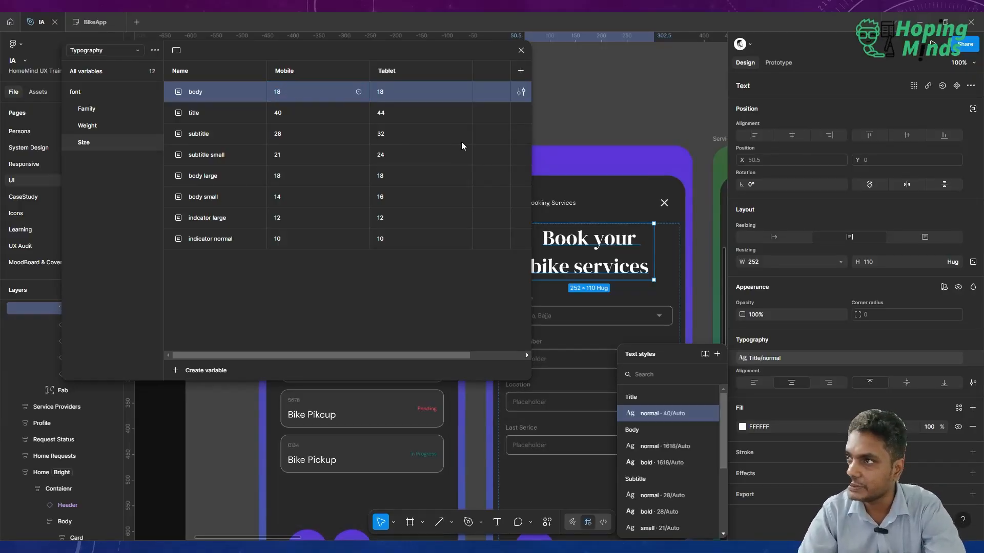
scroll(618, 223, left, 2)
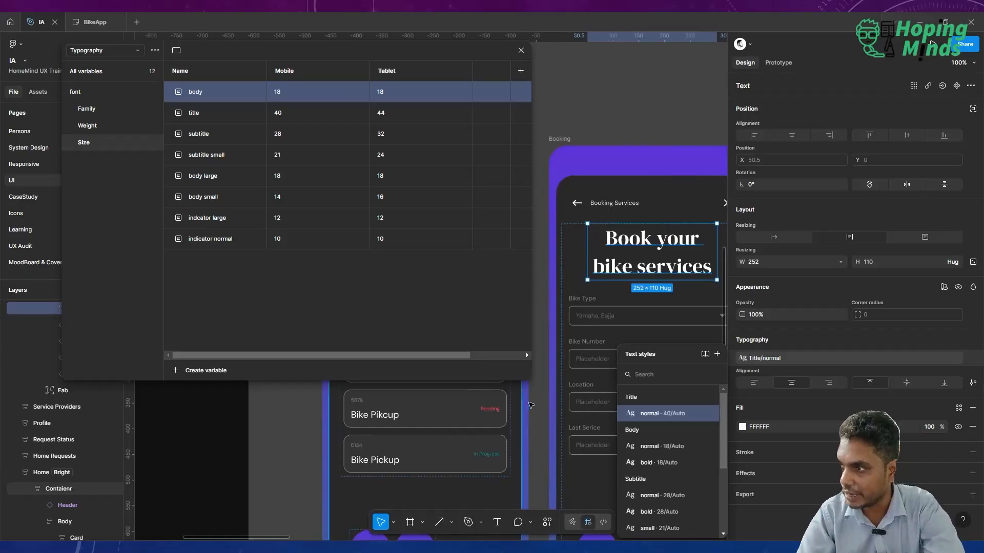
scroll(531, 405, up, 10)
scroll(531, 404, left, 3)
scroll(531, 405, right, 2)
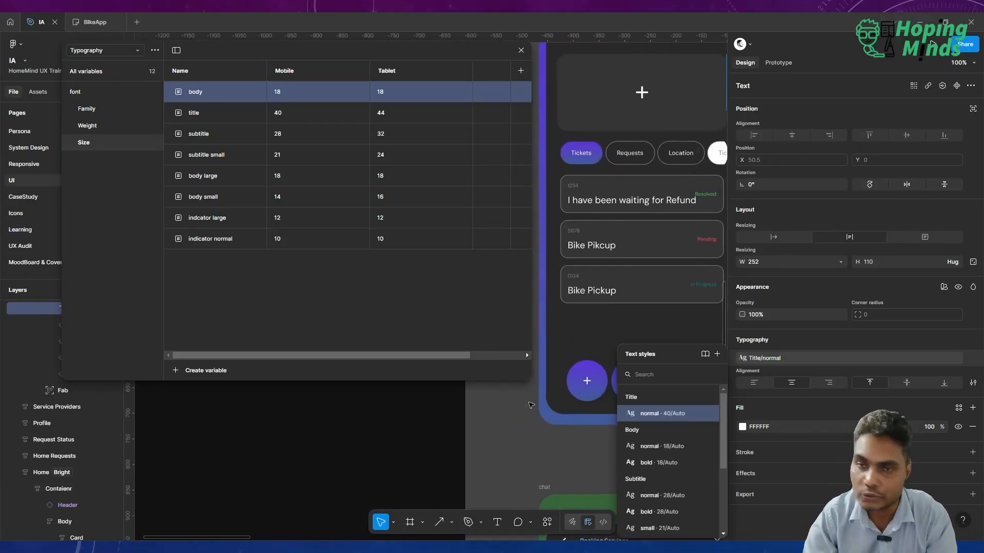
Set the Mobile value of the body size variable to 12 and inspect the body text across the Home and welcome screens.
double_click(282, 97)
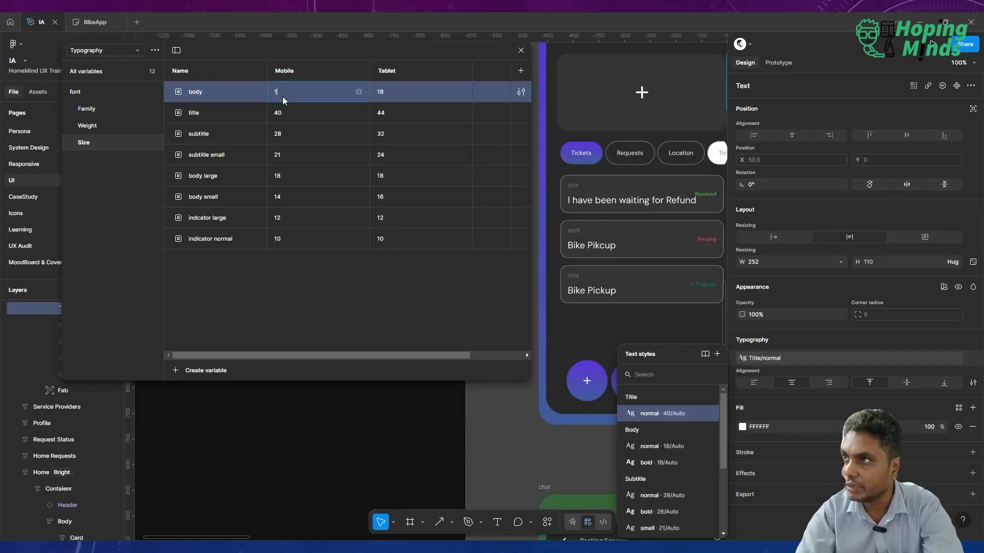
key(Return)
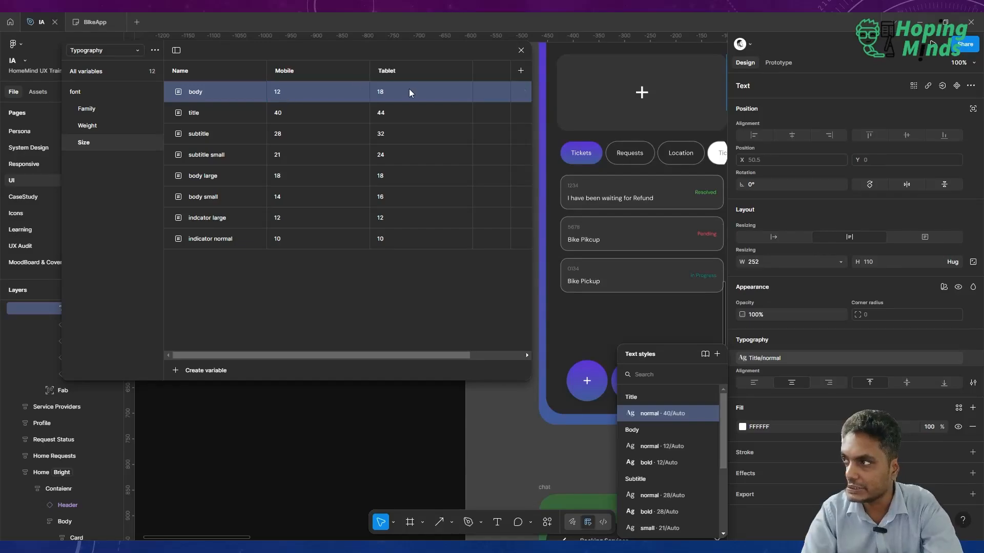
scroll(613, 189, down, 5)
scroll(614, 189, down, 1)
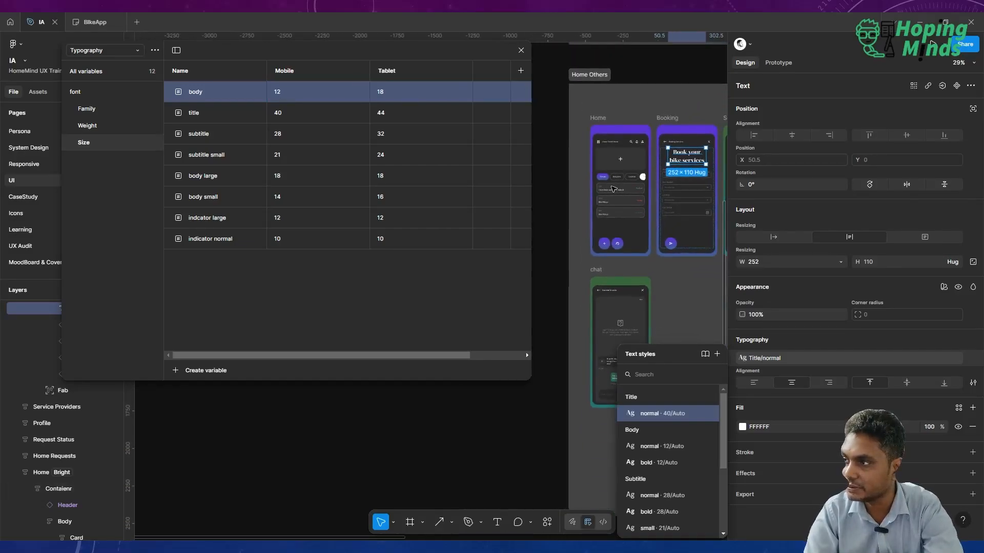
scroll(614, 189, up, 5)
scroll(613, 188, up, 5)
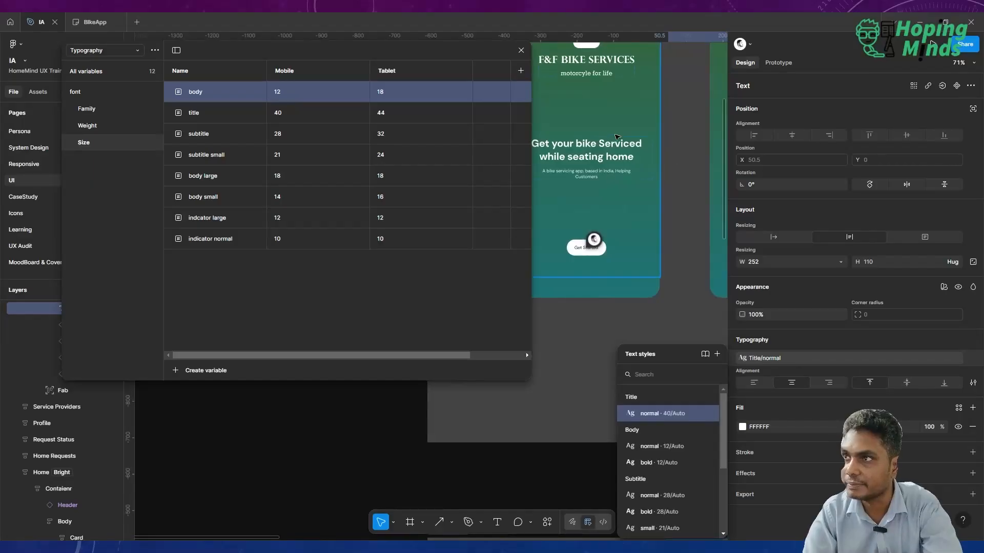
scroll(652, 159, left, 1)
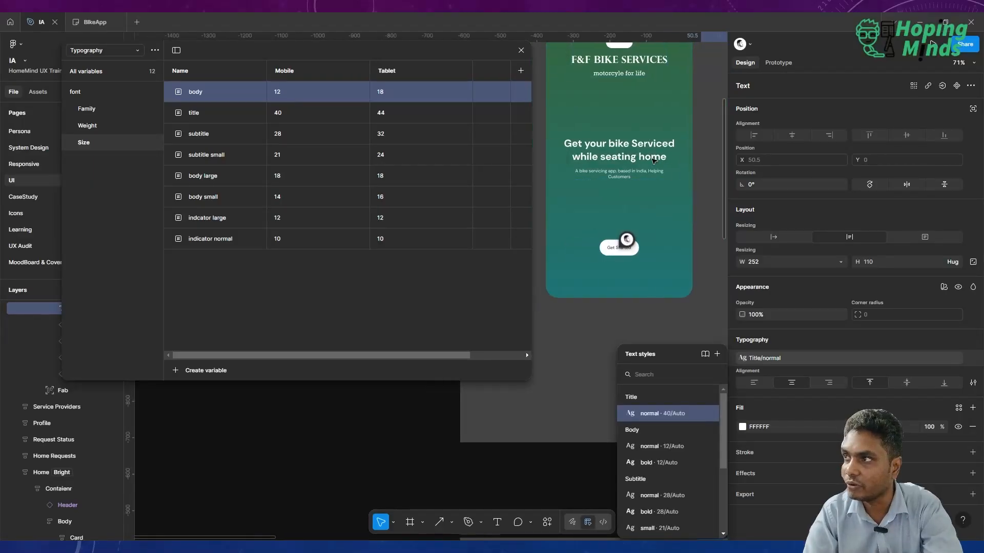
Set the Mobile value of the body size variable back to 16.
click(316, 91)
key(BackSpace)
text(6)
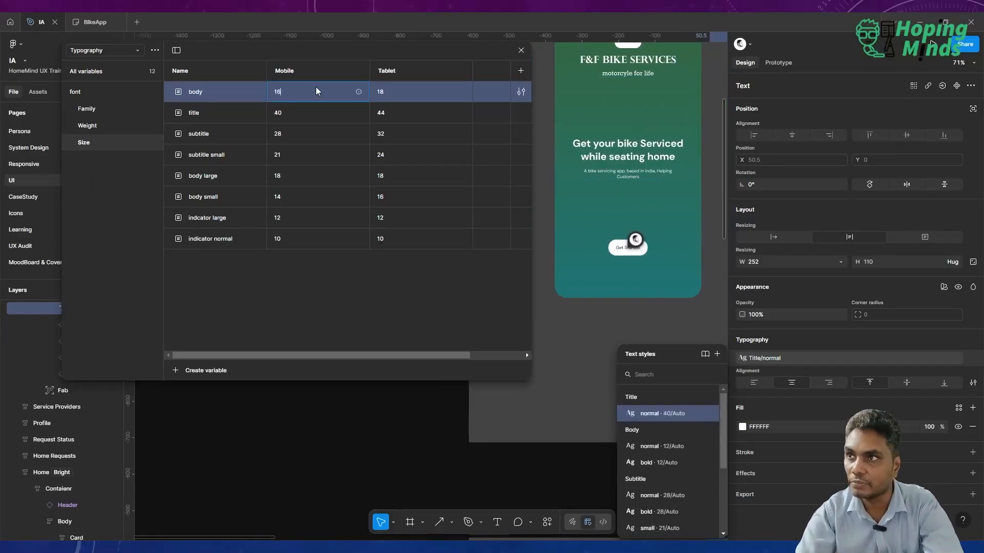
key(Return)
Set the Mobile value of the subtitle size variable to 24.
click(313, 137)
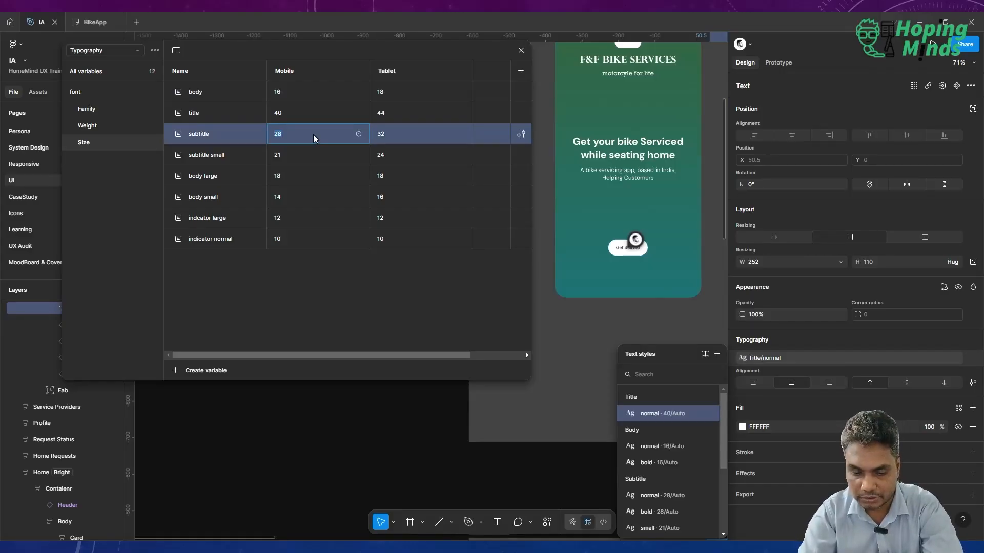
text(24)
key(Return)
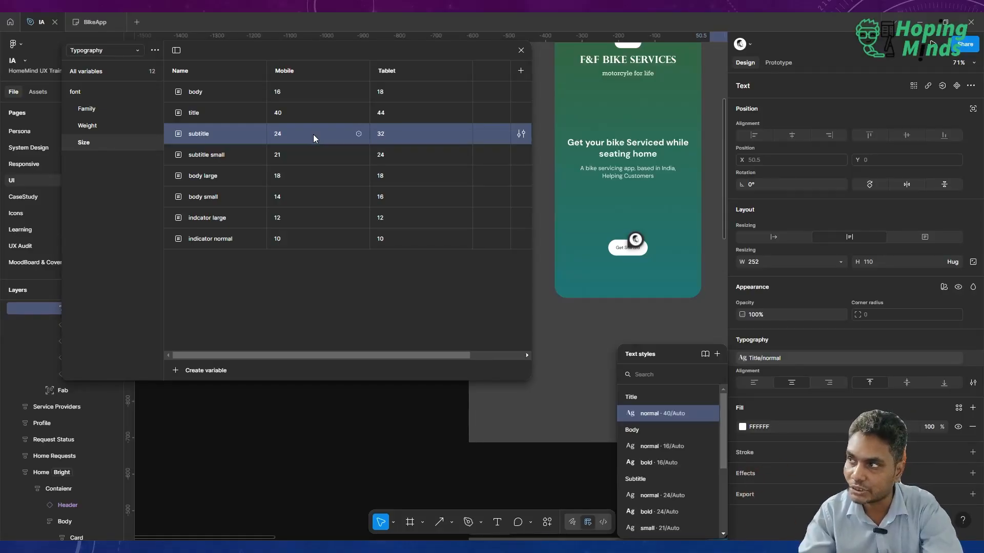
Restore the Mobile value of the subtitle size variable to 28.
double_click(314, 137)
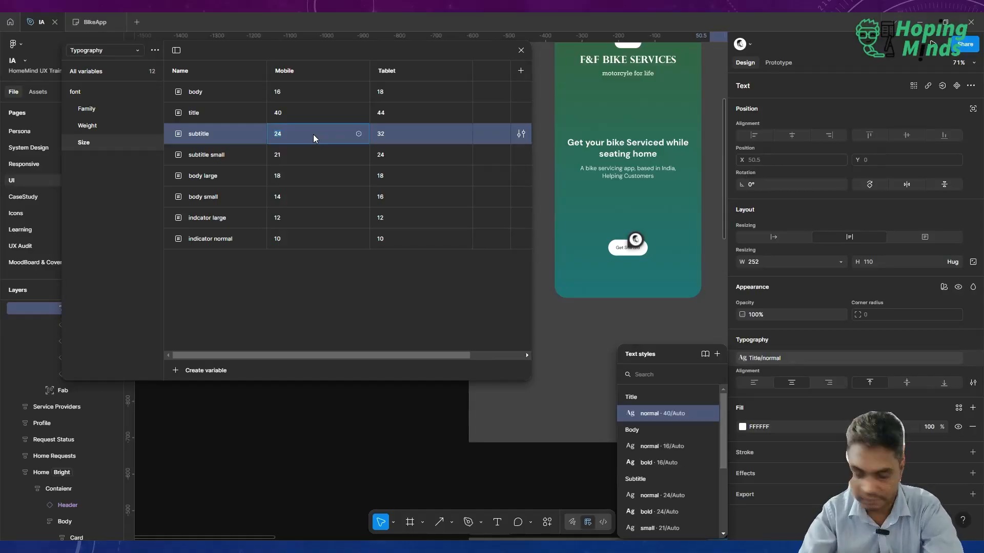
text(28)
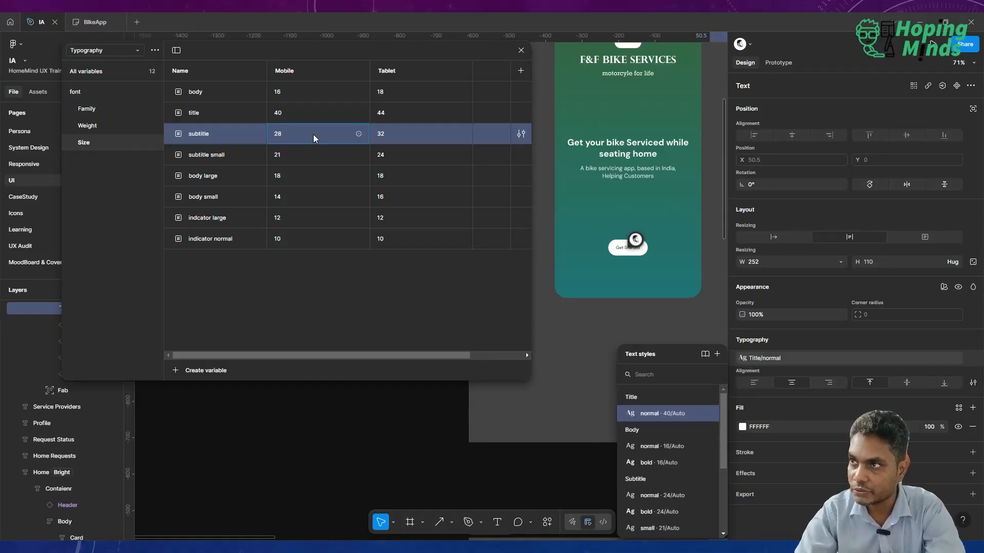
Review the font Weight and Family variable groups and examine the text on the F&F Bike Services welcome screen.
click(113, 125)
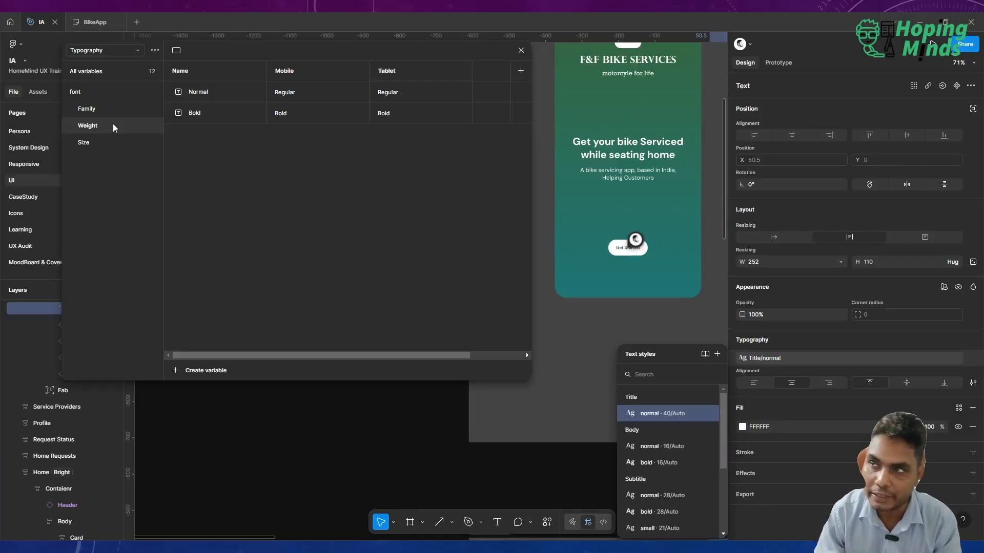
click(96, 110)
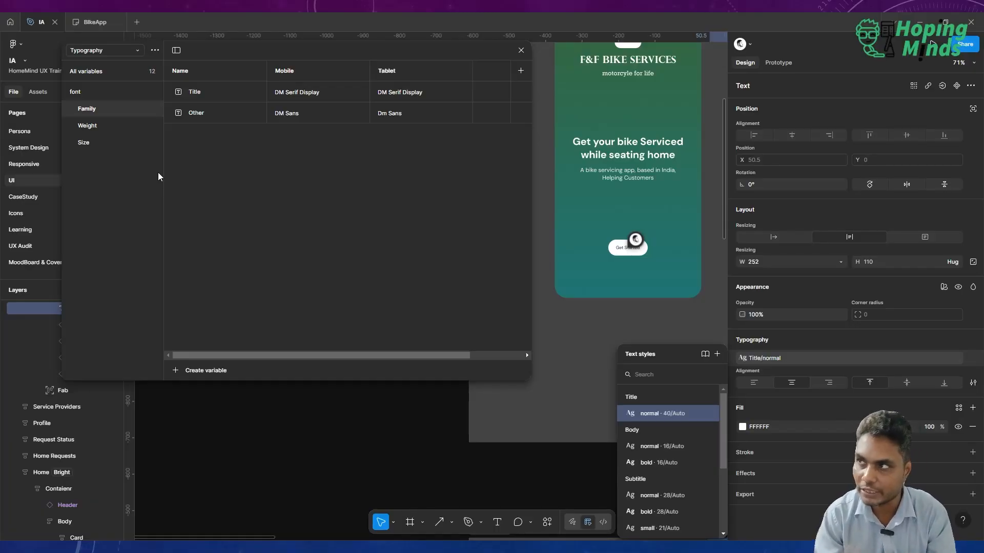
scroll(655, 162, up, 3)
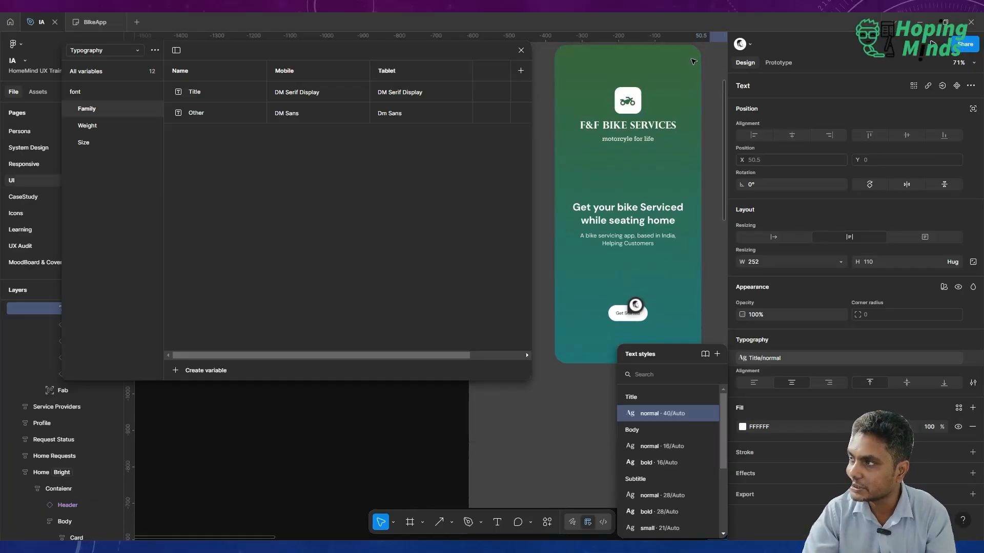
scroll(639, 143, up, 3)
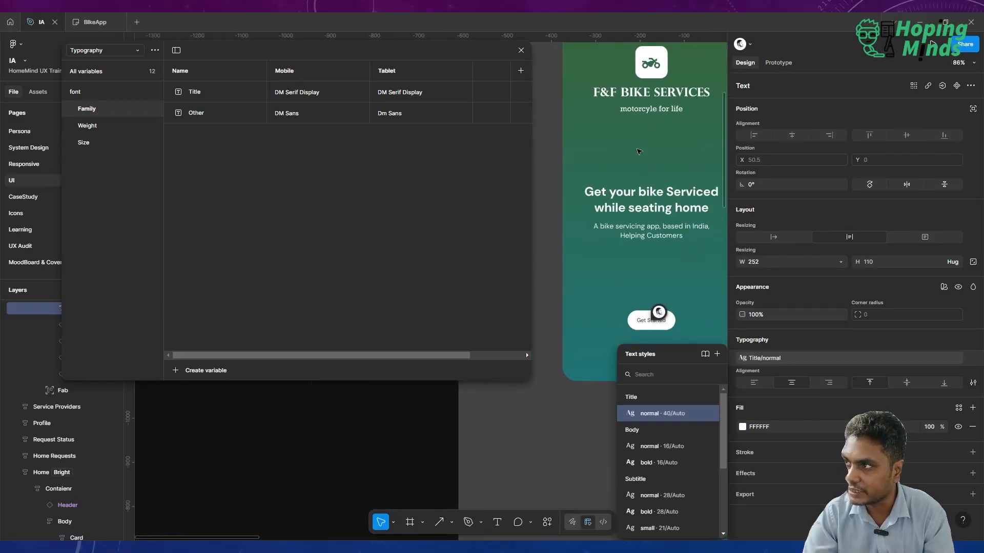
scroll(629, 209, up, 3)
scroll(629, 208, down, 4)
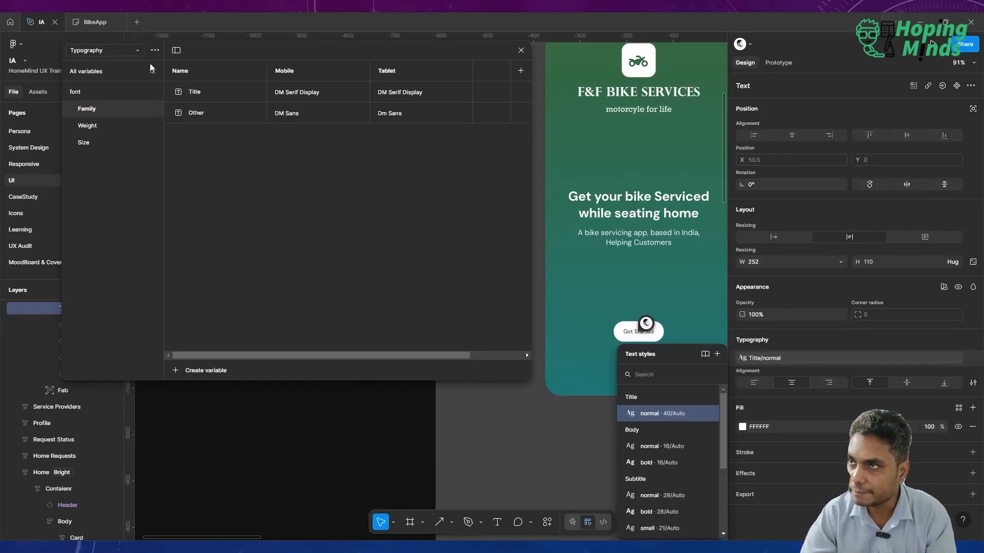
Switch to the Colors variable collection and review the Dark and Bright values in its Branding, Base and Indicators groups.
click(122, 51)
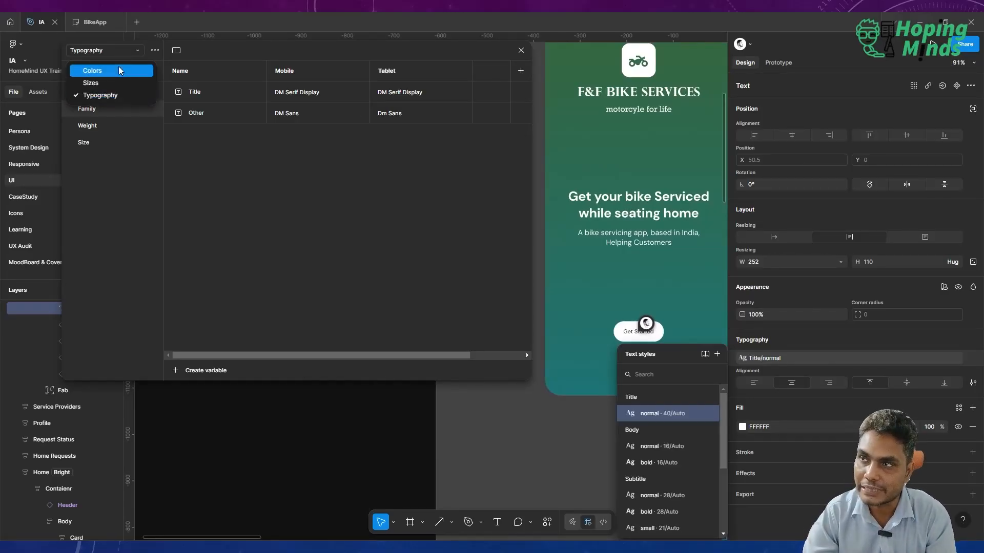
click(119, 71)
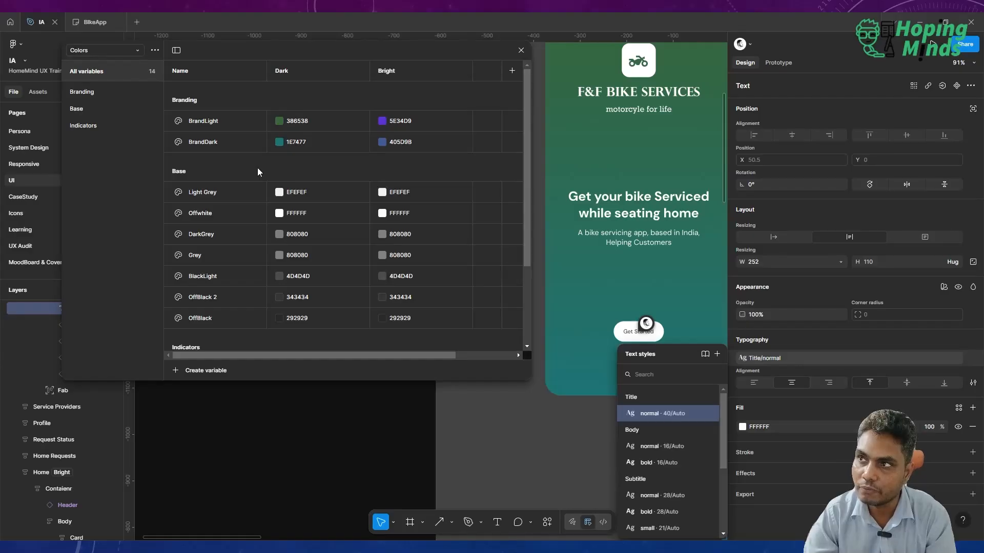
click(92, 93)
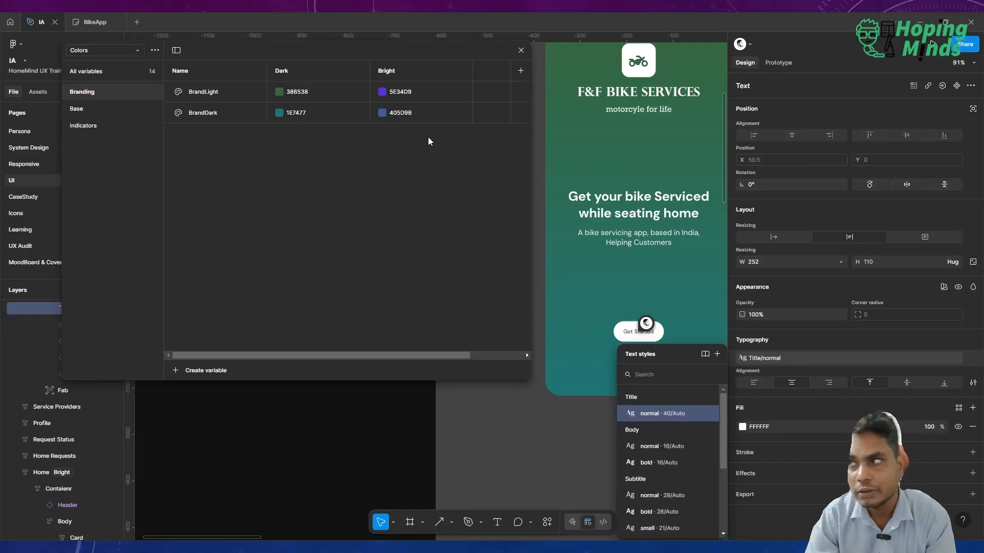
click(524, 51)
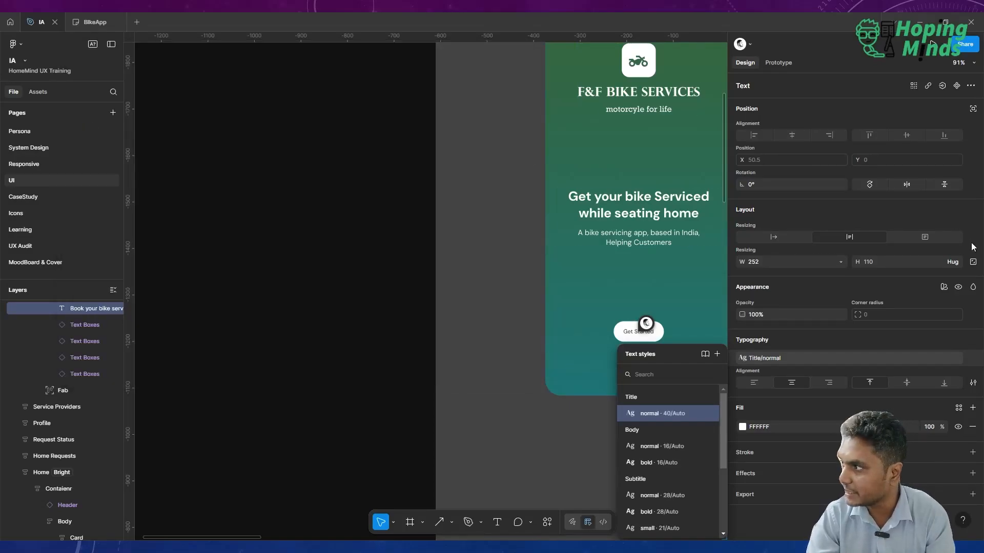
click(341, 214)
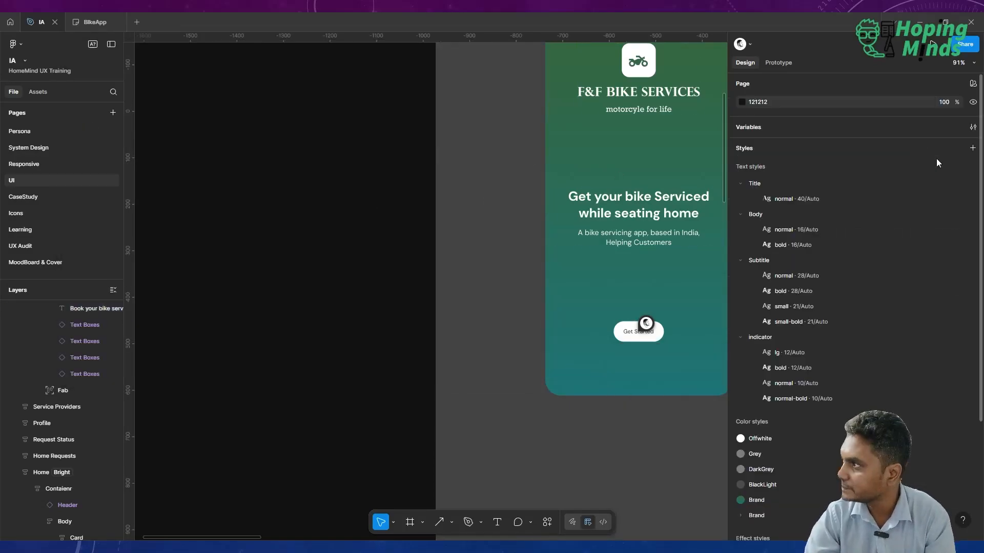
click(973, 128)
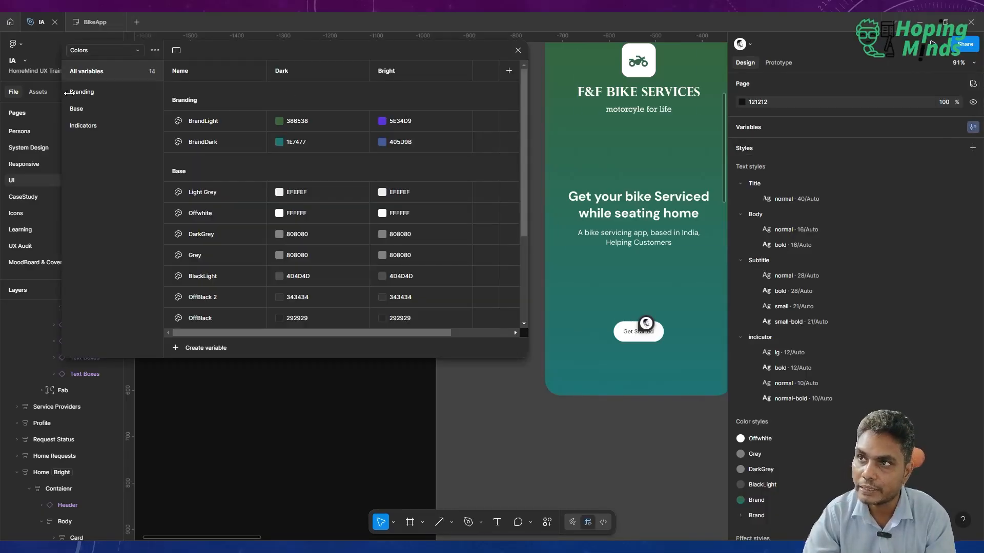
click(87, 92)
click(97, 111)
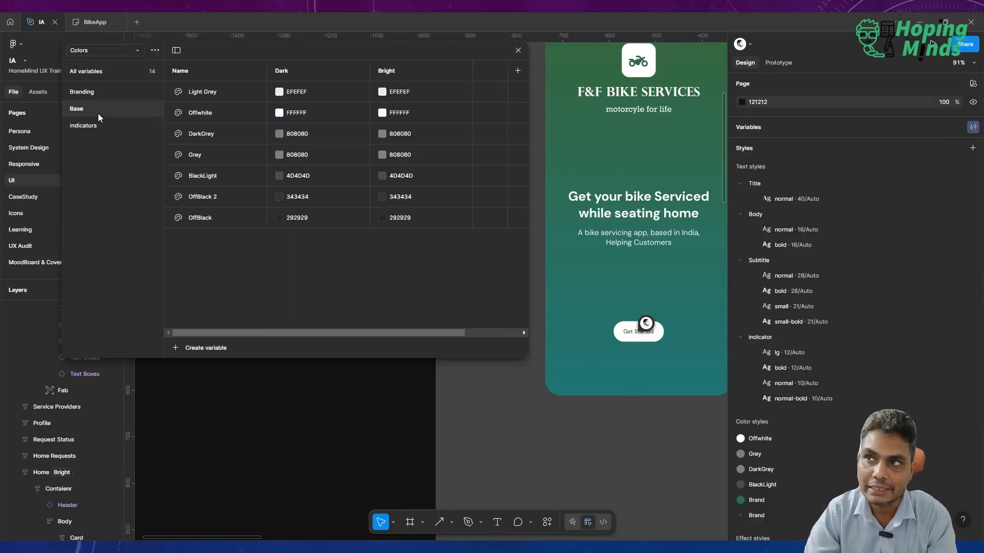
click(98, 126)
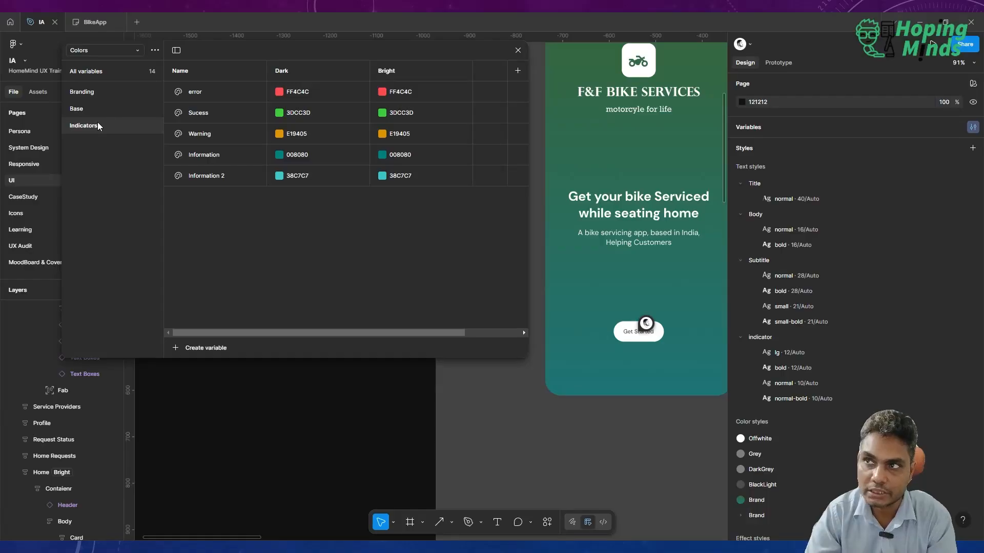
click(85, 95)
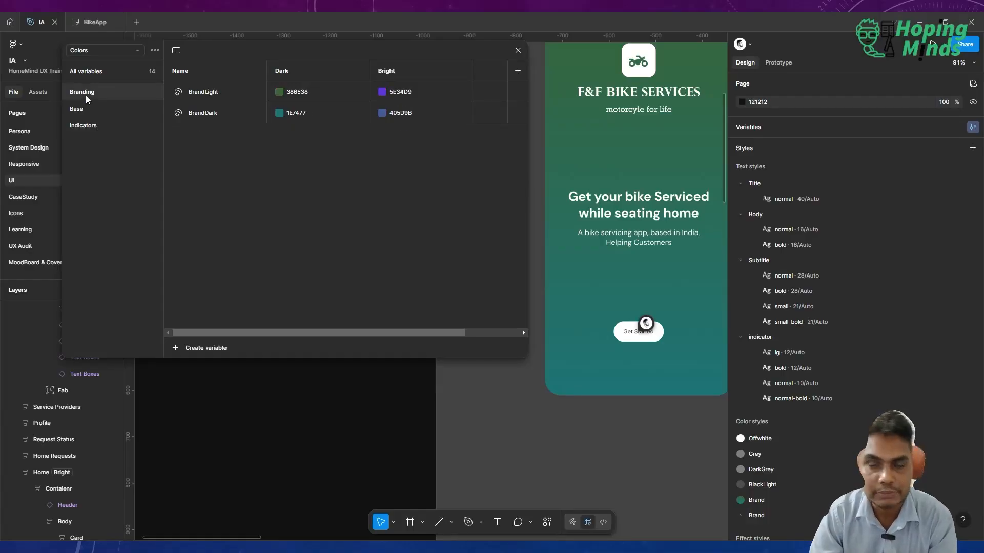
click(90, 126)
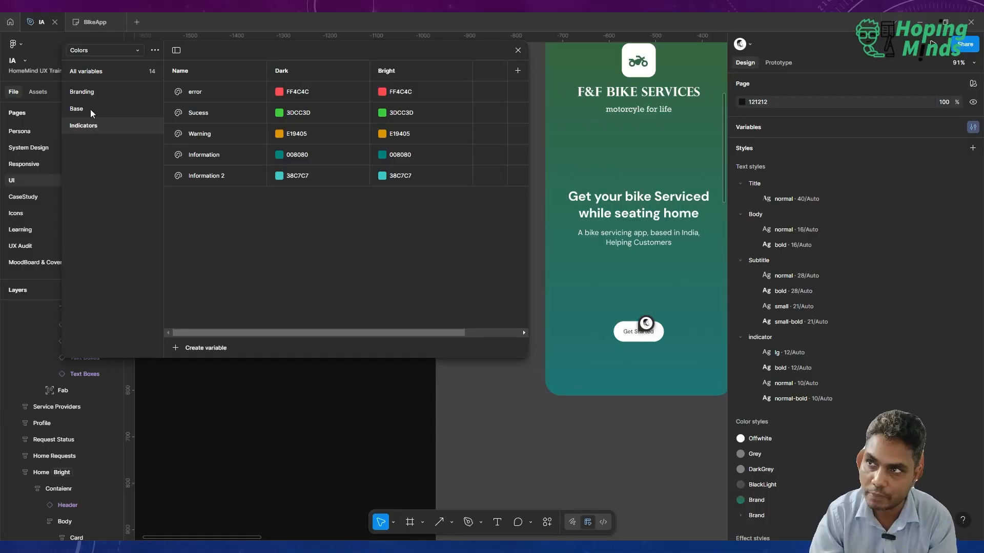
click(90, 109)
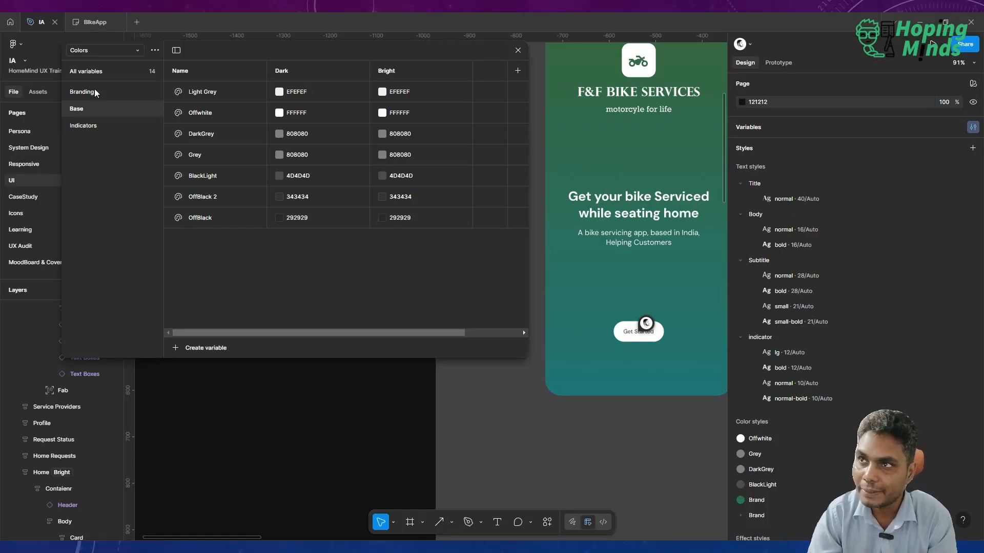
Set the Bright value of the BrandLight variable in the Branding group to the darker purple 4D30A3.
click(94, 93)
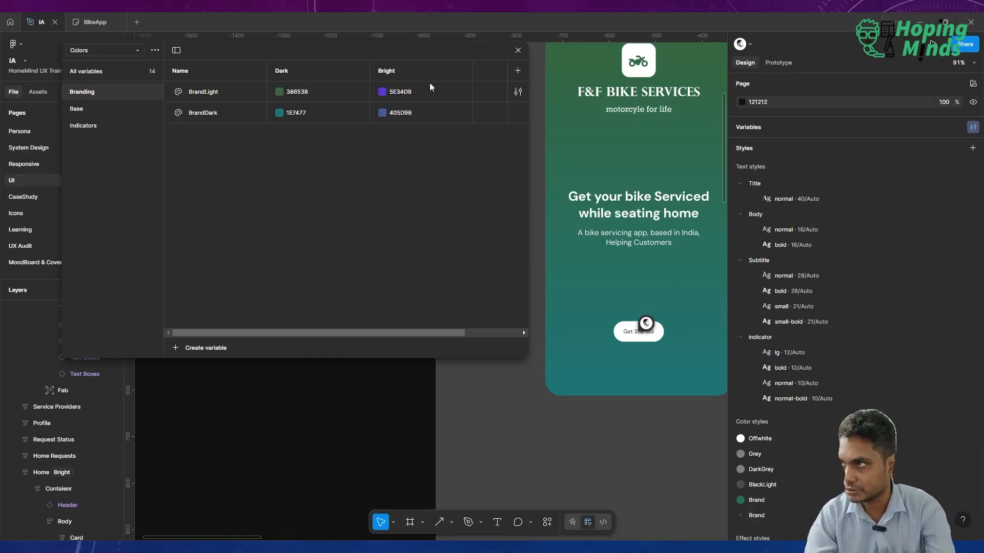
click(410, 91)
click(382, 92)
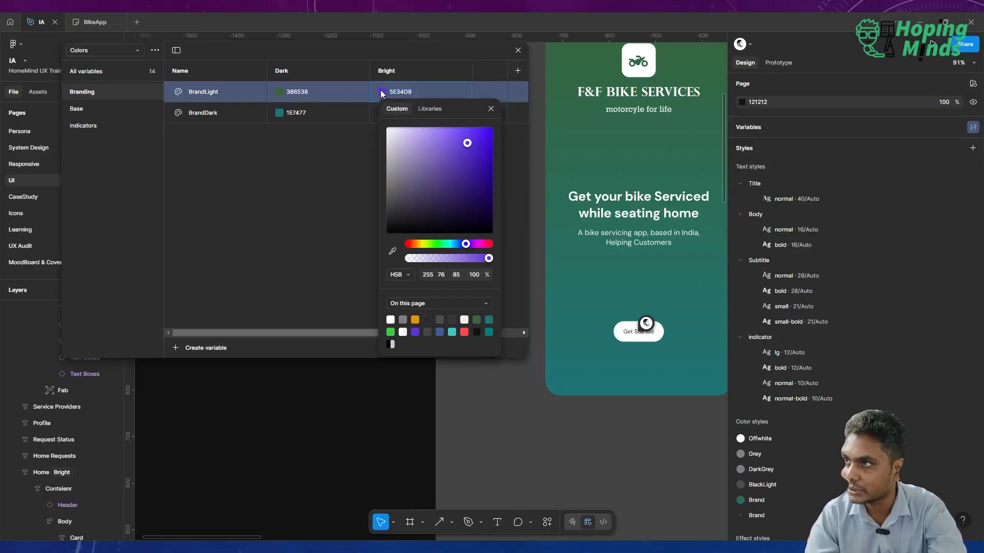
click(461, 165)
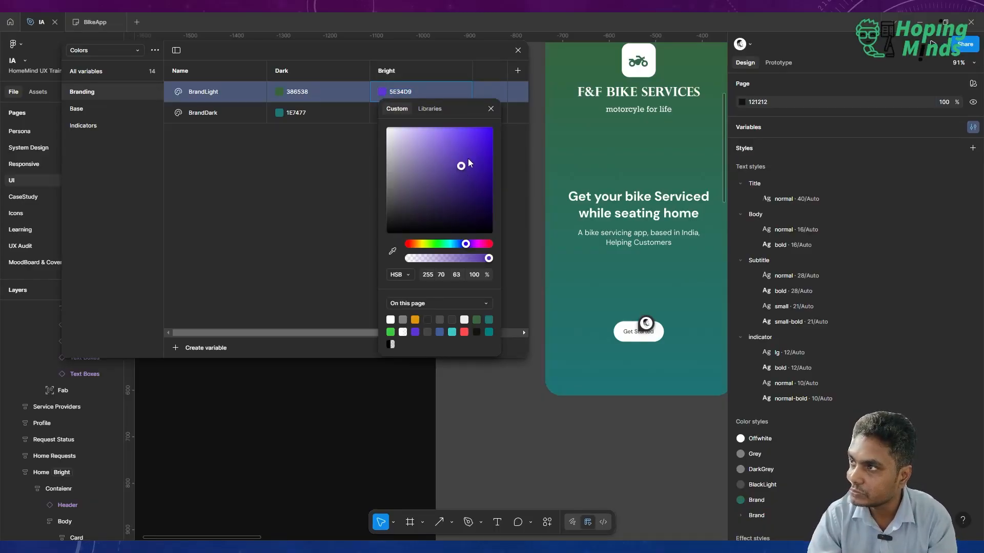
click(489, 111)
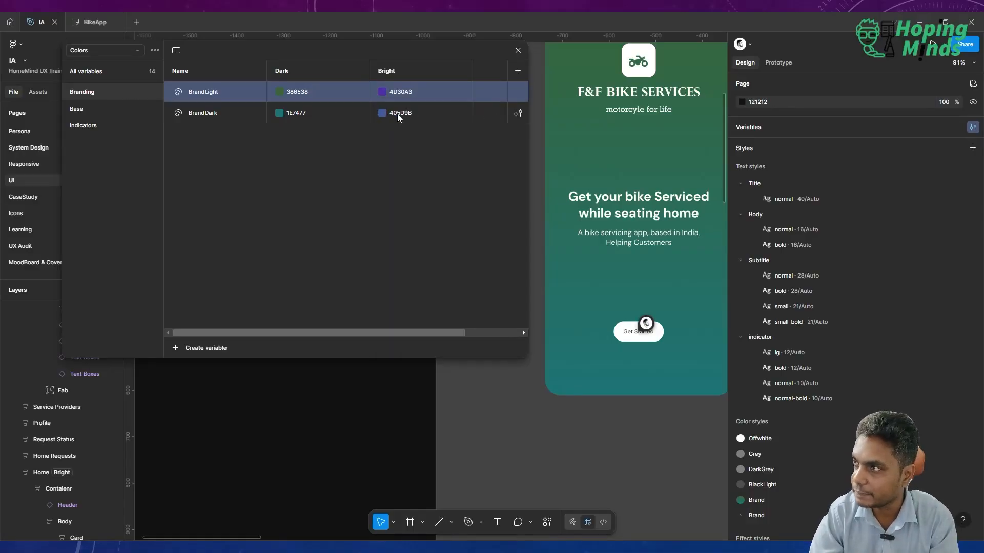
click(518, 51)
Apply the Bright mode of the Colors variables to the Getting Started frame.
scroll(510, 138, up, 3)
scroll(509, 139, right, 3)
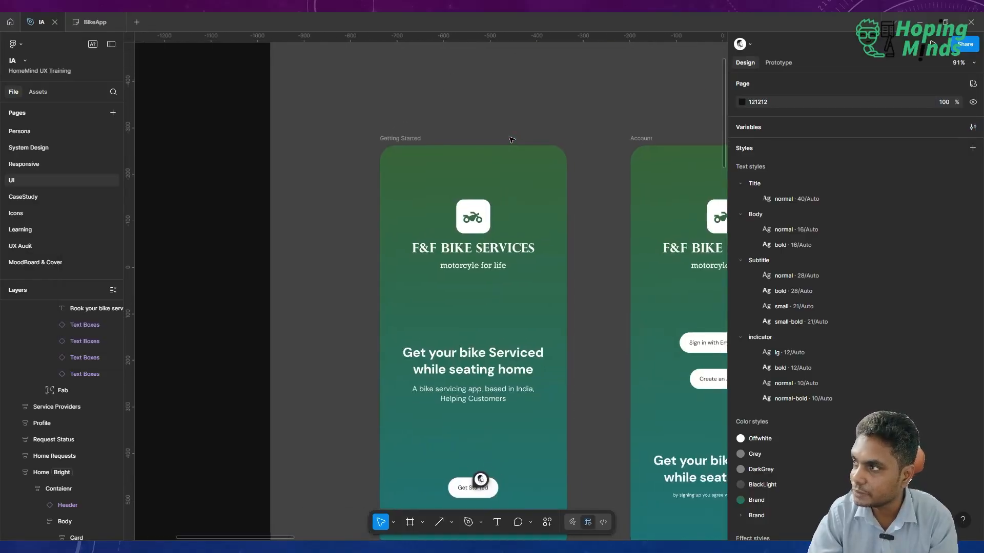
click(403, 138)
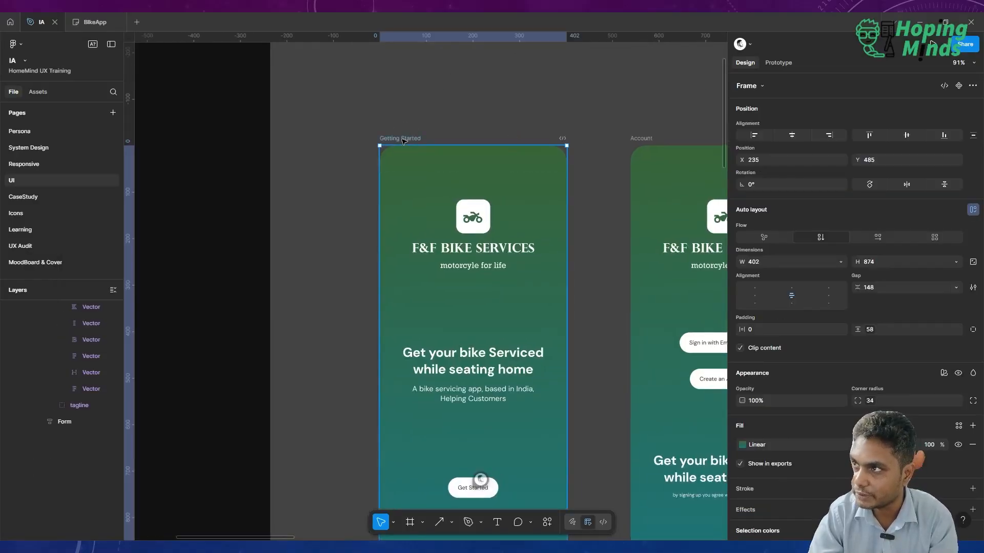
scroll(402, 142, down, 4)
scroll(402, 141, up, 1)
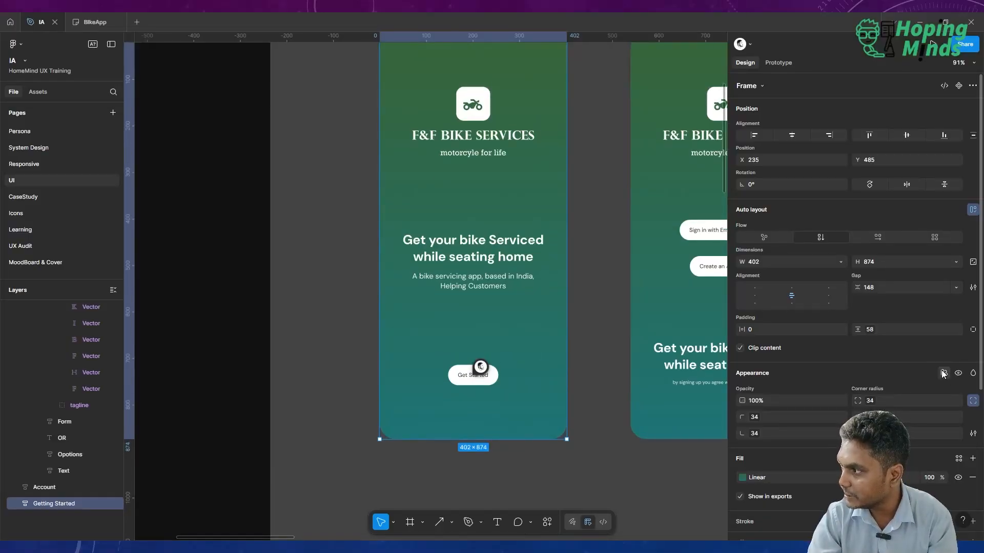
click(943, 373)
mouse_move(938, 419)
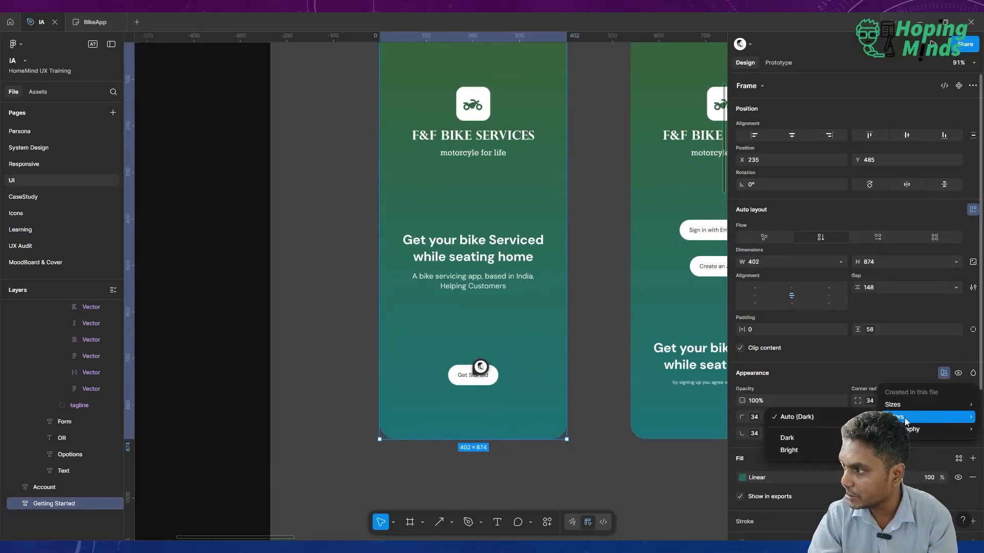
click(807, 450)
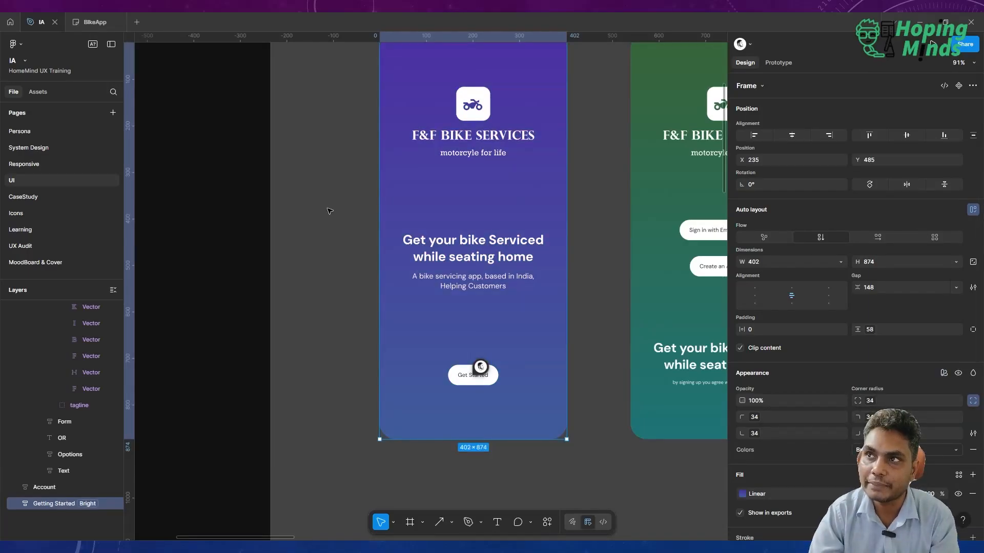
Rename the Bright mode of the Colors variable collection to Blue.
scroll(330, 211, up, 1)
click(290, 228)
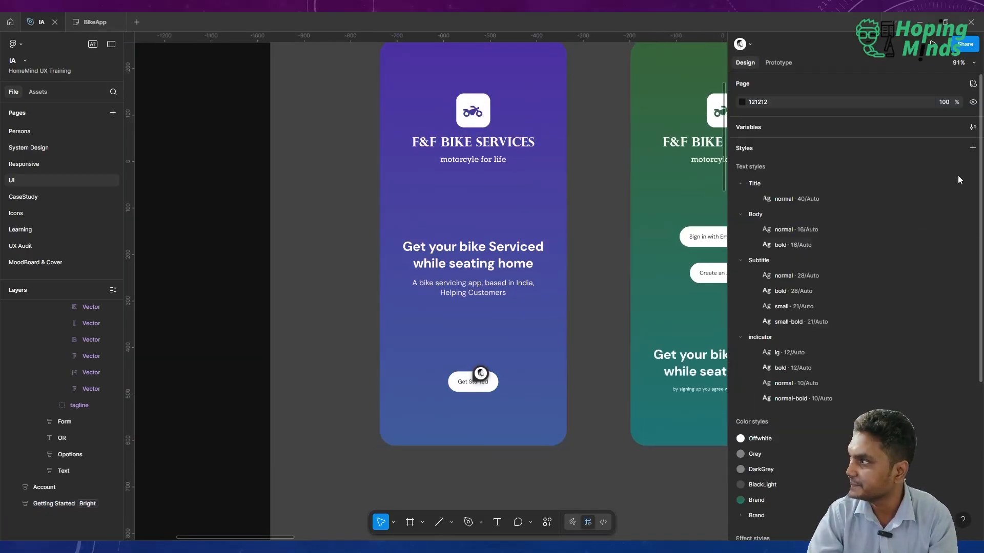
click(972, 128)
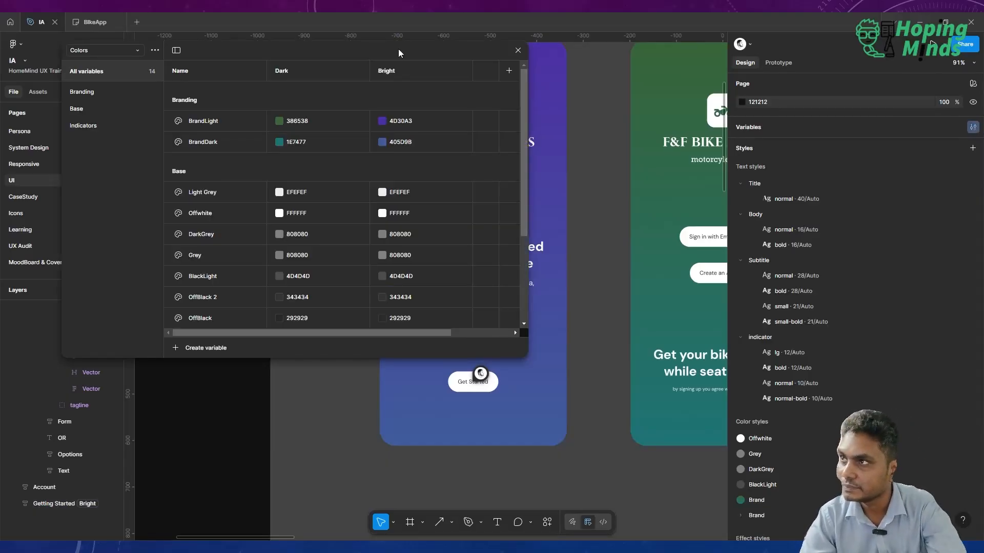
click(387, 71)
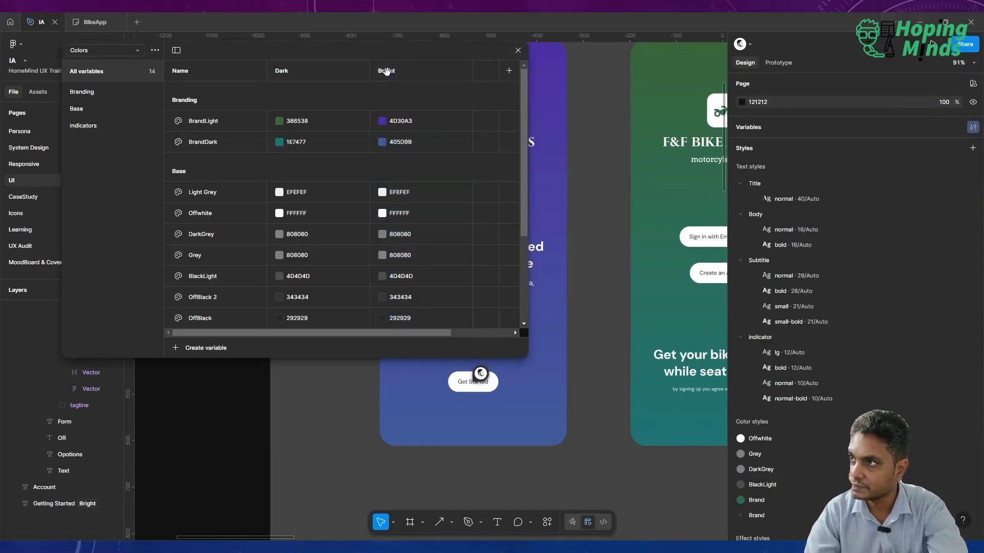
click(387, 71)
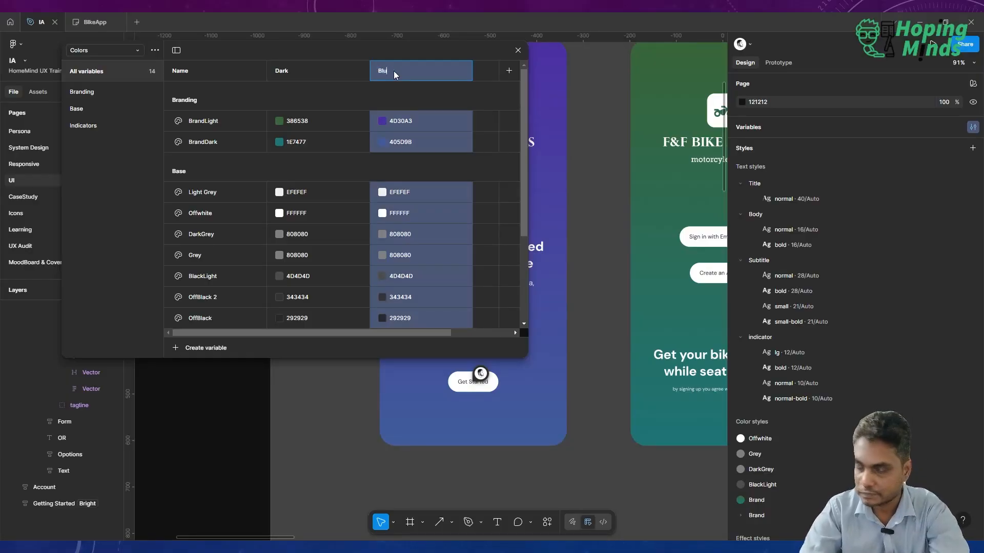
key(Return)
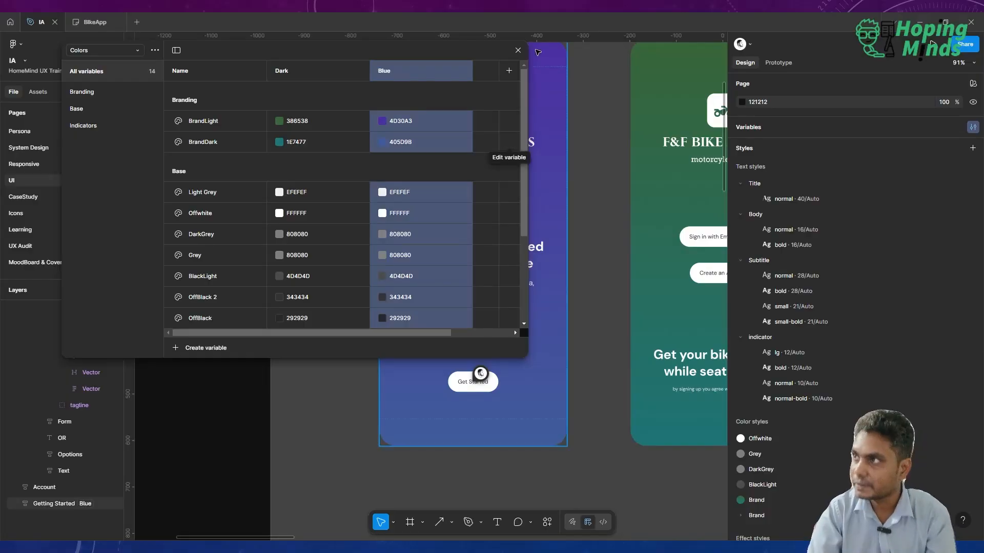
click(518, 50)
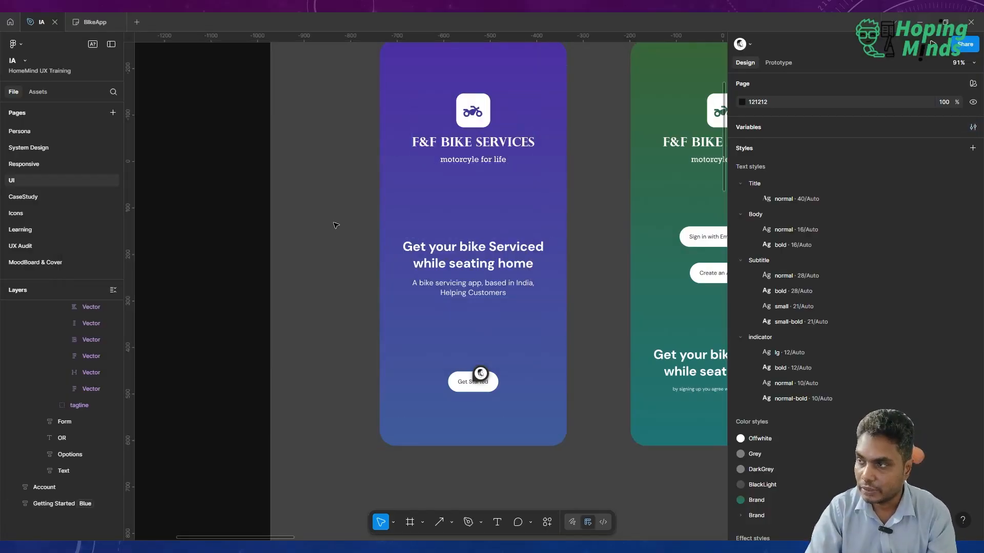
Duplicate the Create An Account frame beside the original.
scroll(335, 225, down, 3)
scroll(336, 226, up, 3)
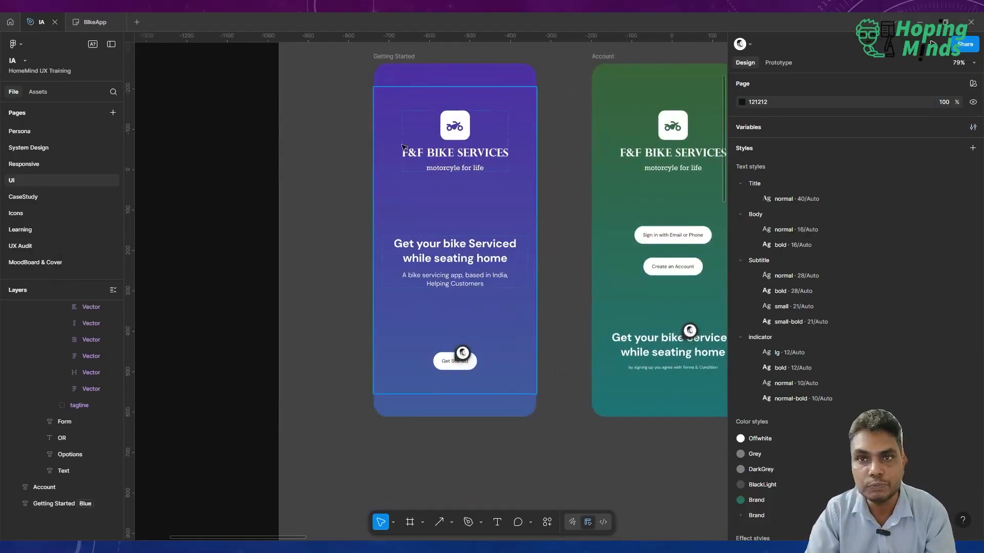
scroll(448, 228, right, 8)
scroll(449, 228, right, 10)
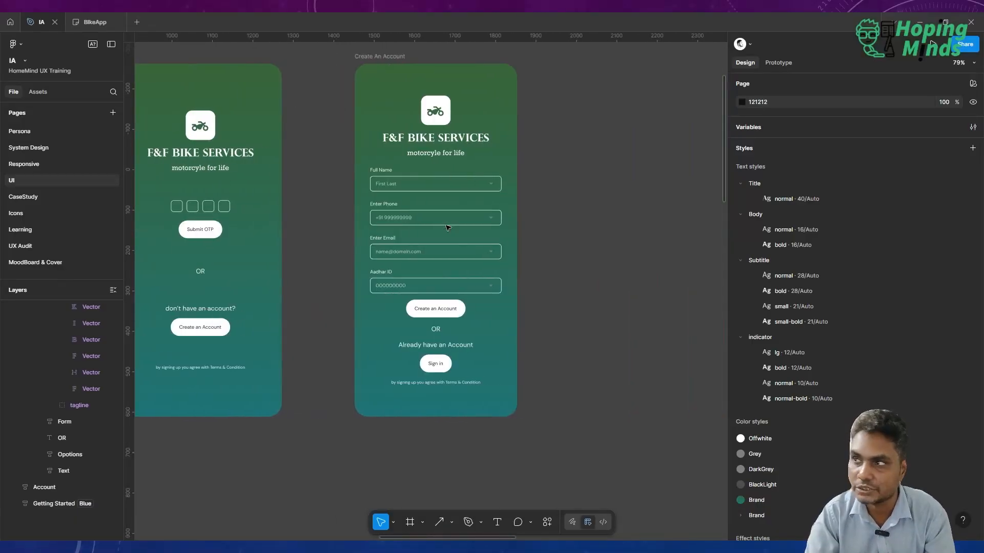
click(386, 56)
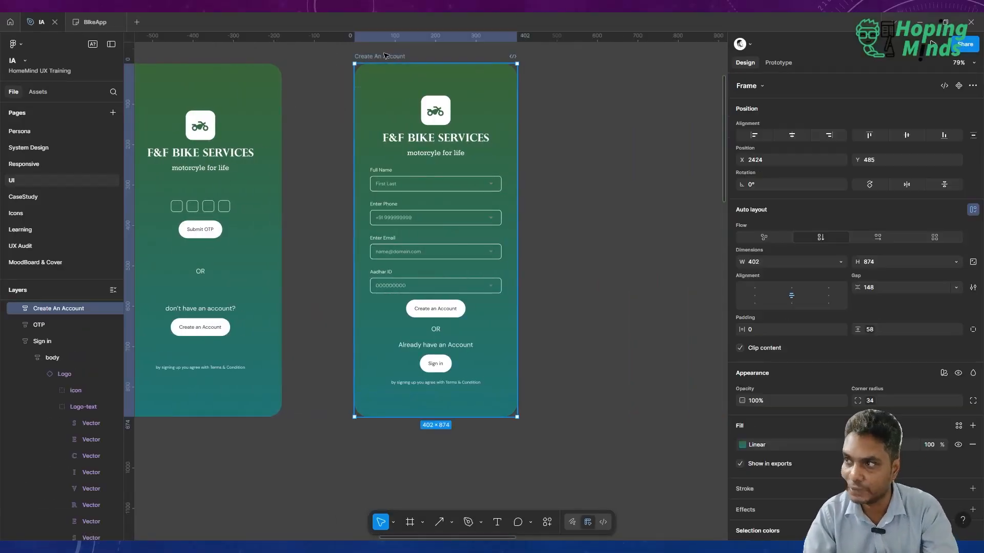
key(ctrl+d)
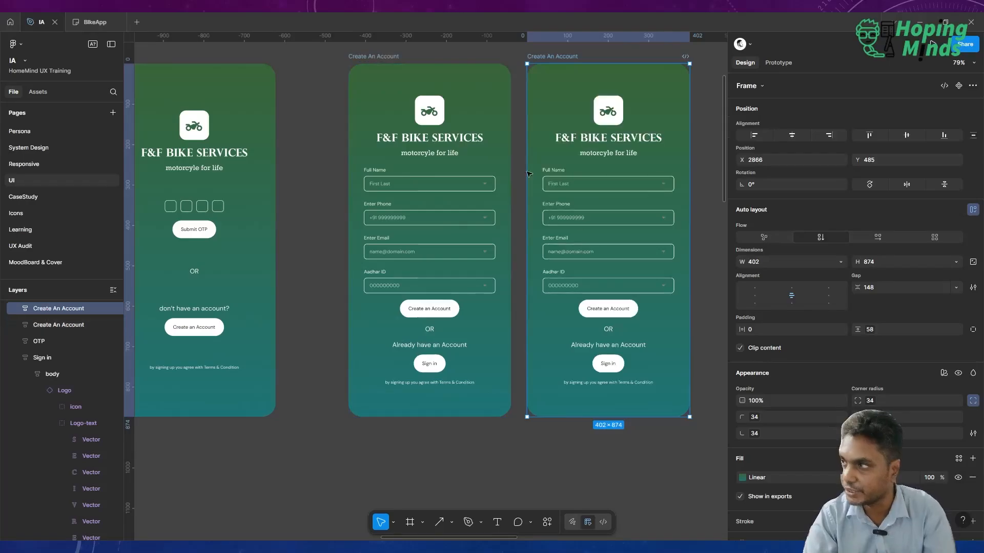
Delete the Enter Email and Aadhar ID text boxes from the duplicated Create An Account frame, and select that frame.
double_click(586, 252)
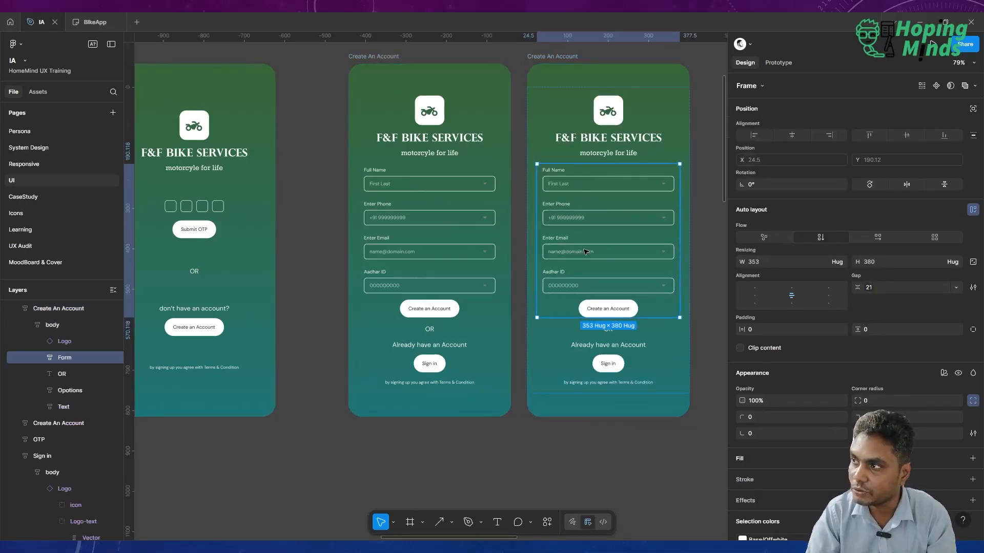
click(586, 252)
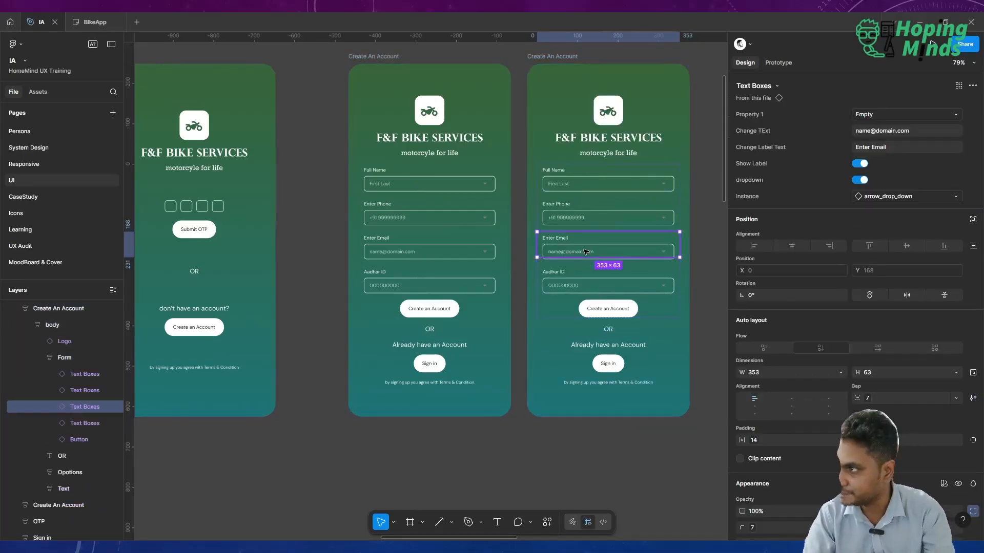
shift+click(569, 287)
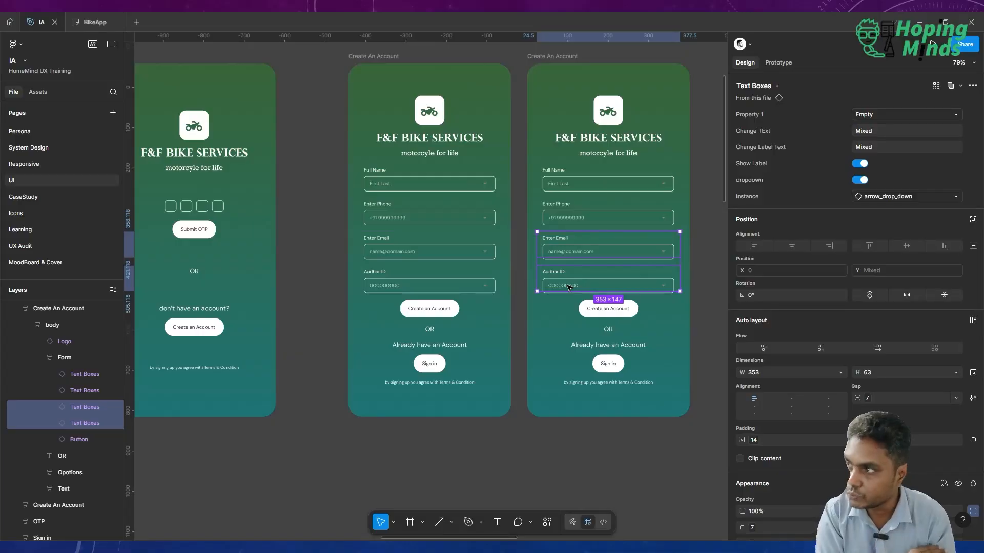
key(Delete)
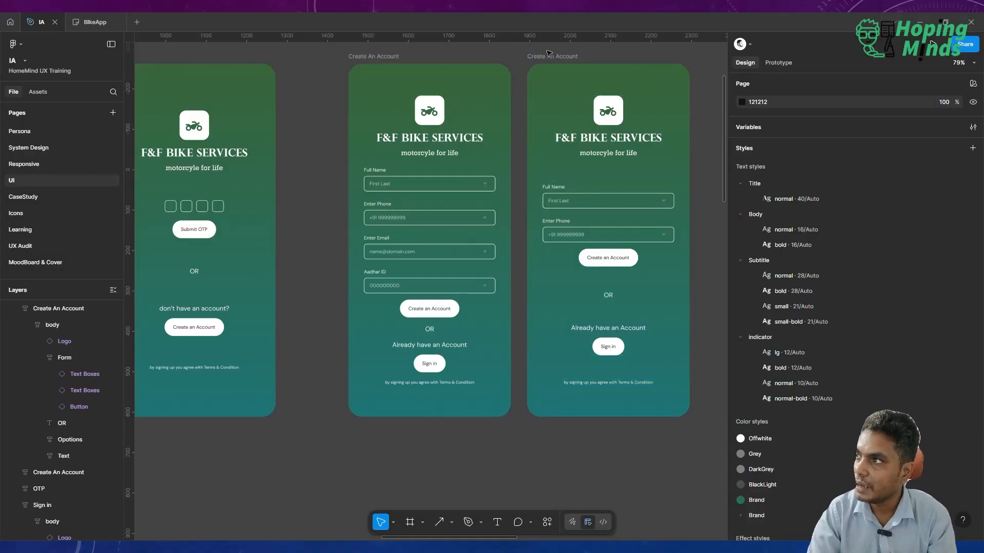
click(549, 57)
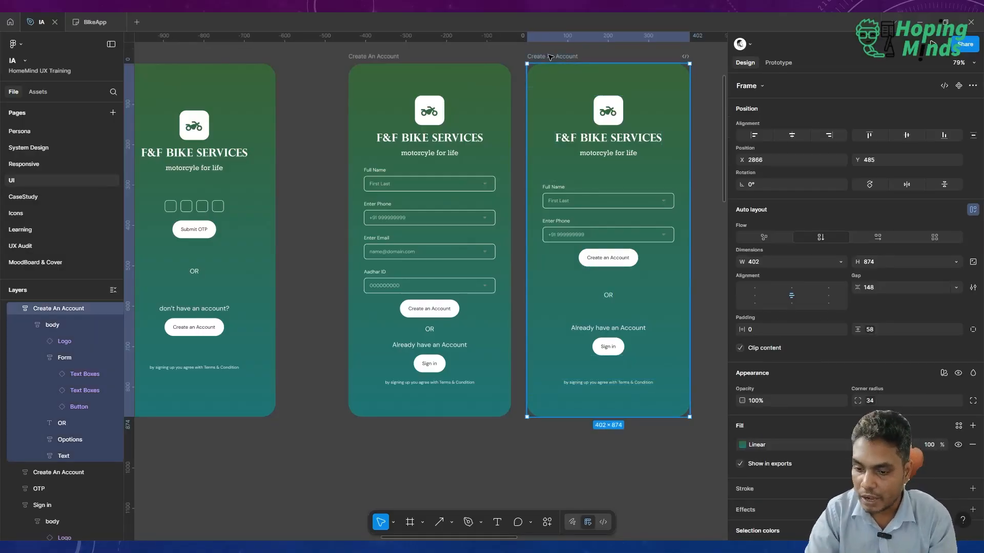
Delete the duplicated Create An Account frame and bring up the button components on the System Design page.
key(Delete)
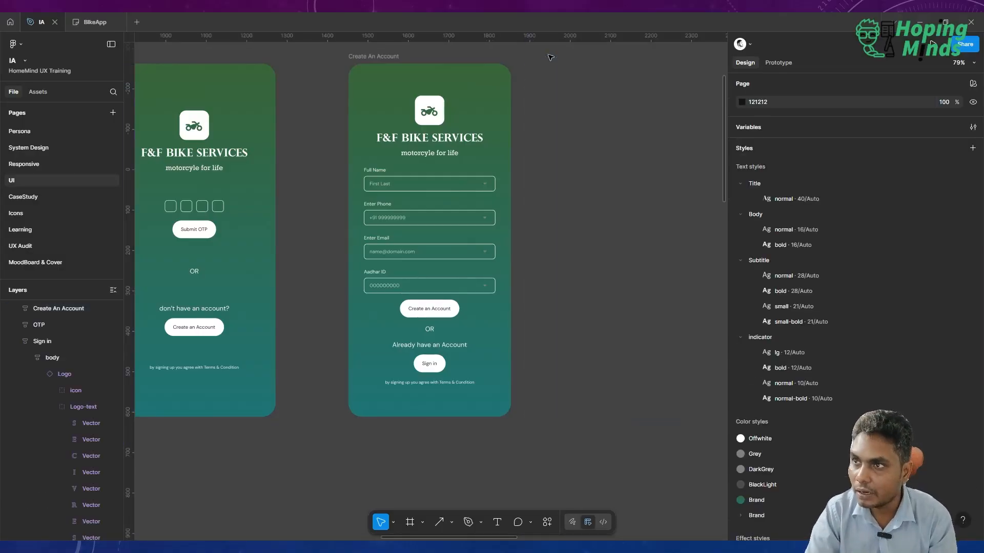
click(74, 147)
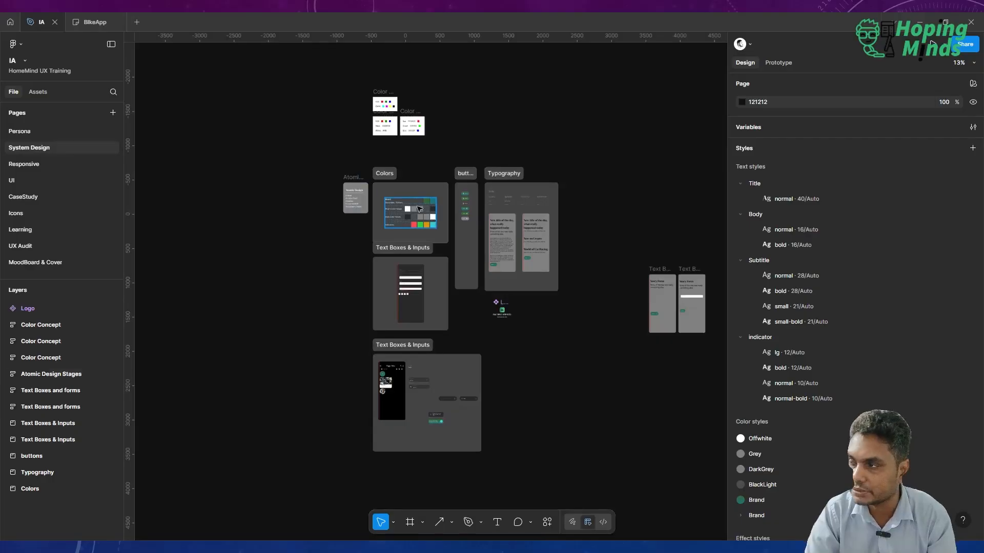
scroll(419, 209, up, 3)
scroll(419, 209, up, 3)
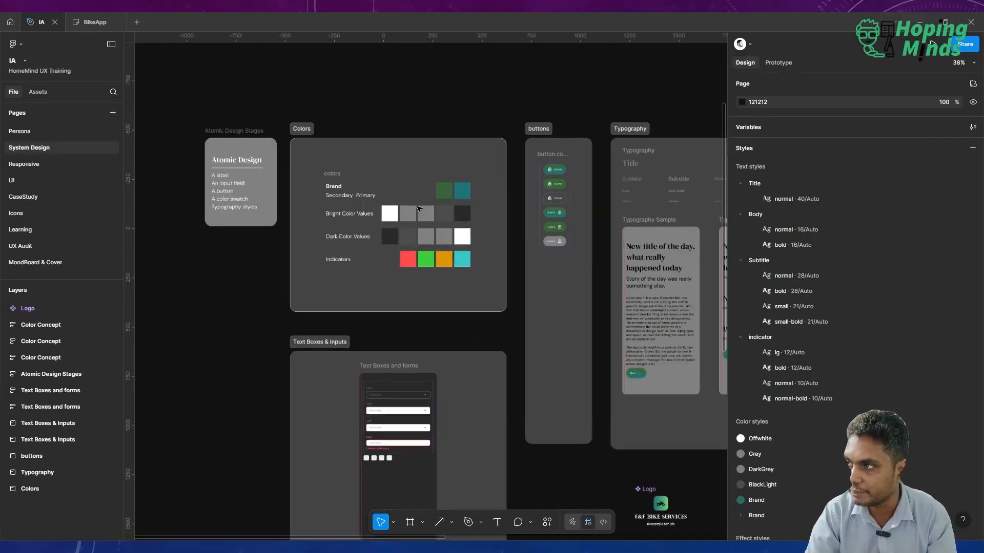
scroll(589, 170, up, 5)
scroll(485, 163, up, 3)
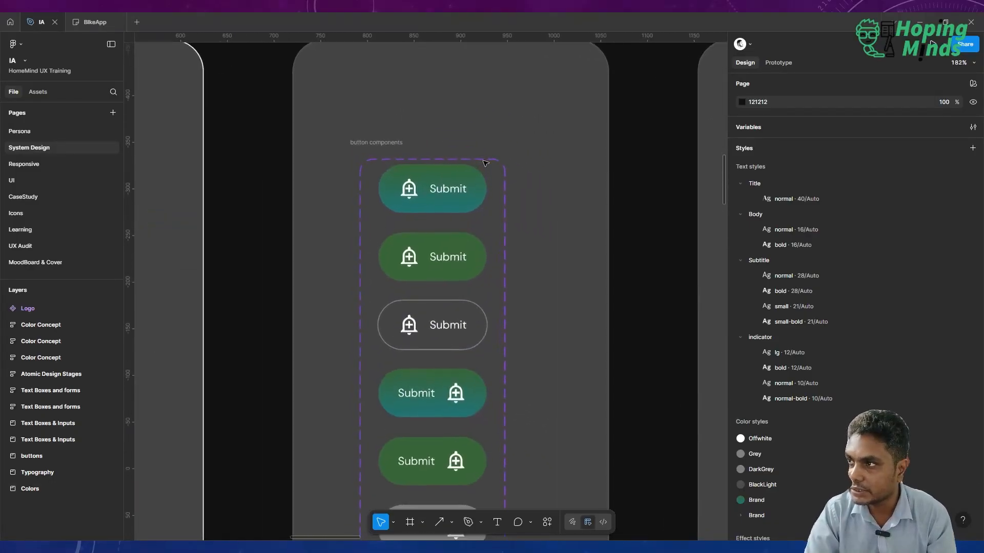
scroll(485, 163, up, 1)
scroll(446, 192, down, 3)
scroll(446, 192, up, 2)
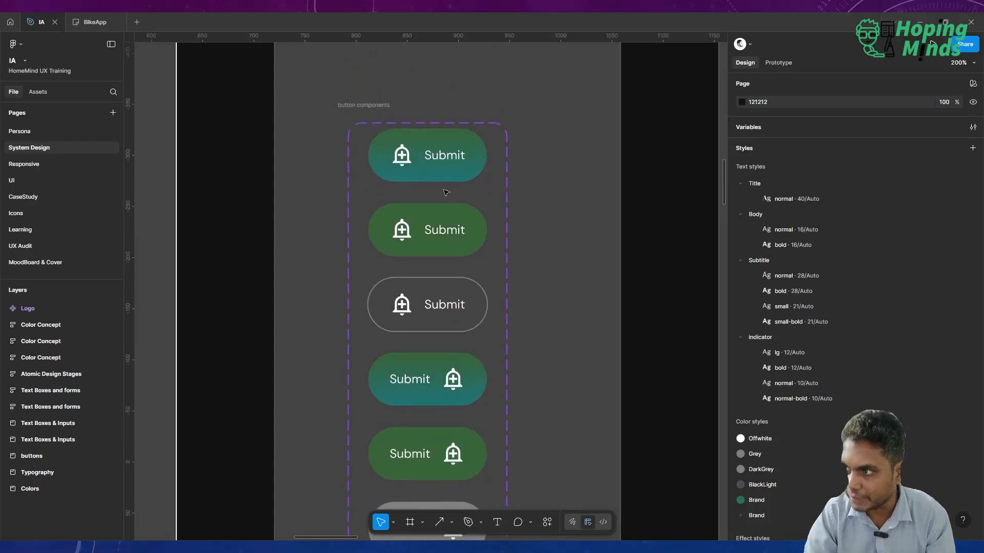
Select the Submit text in all six Button variants and apply the Body/normal 16 text style.
click(443, 159)
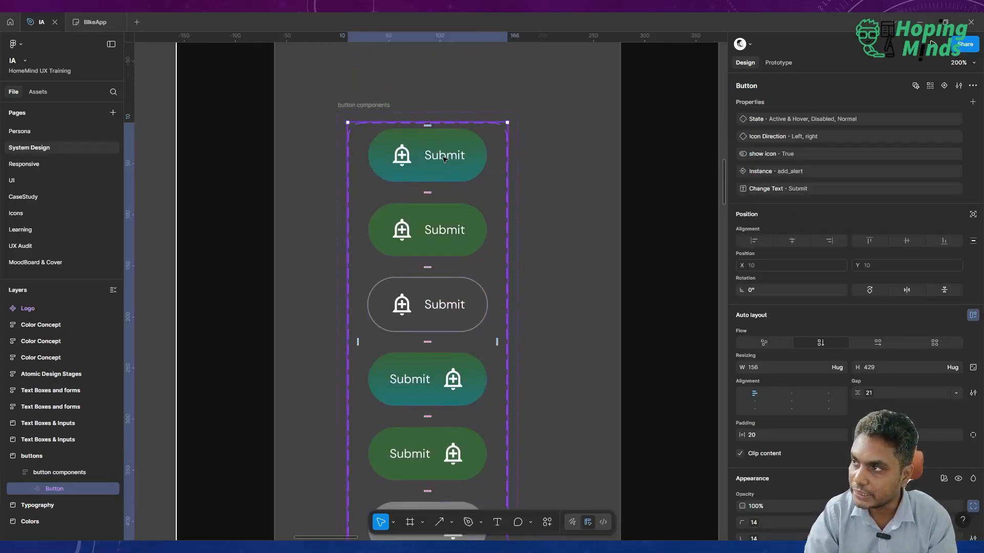
click(444, 159)
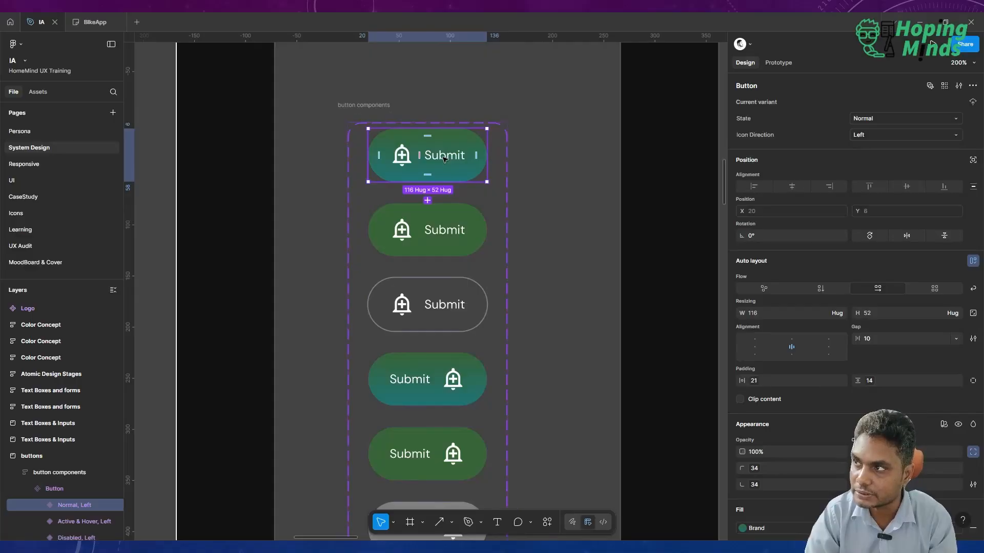
click(444, 156)
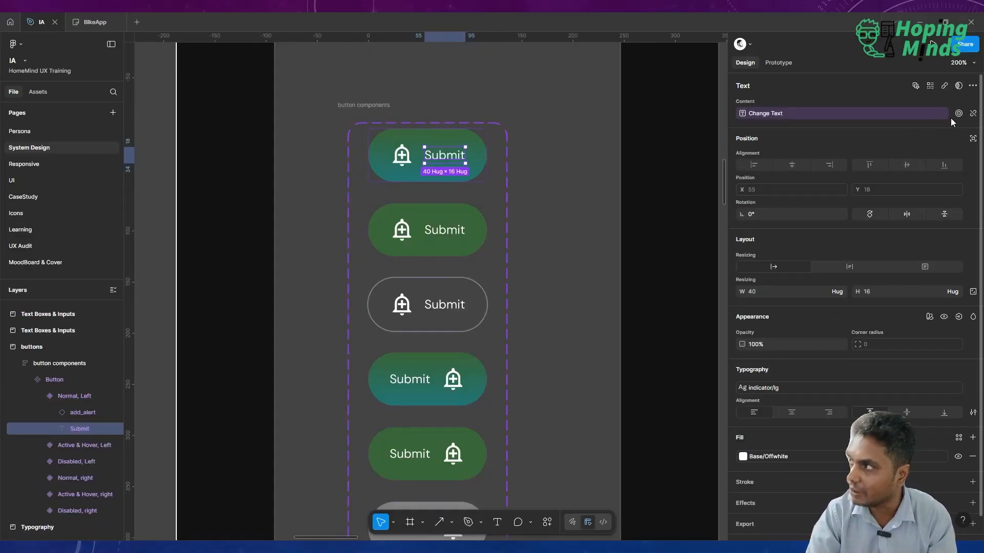
click(933, 84)
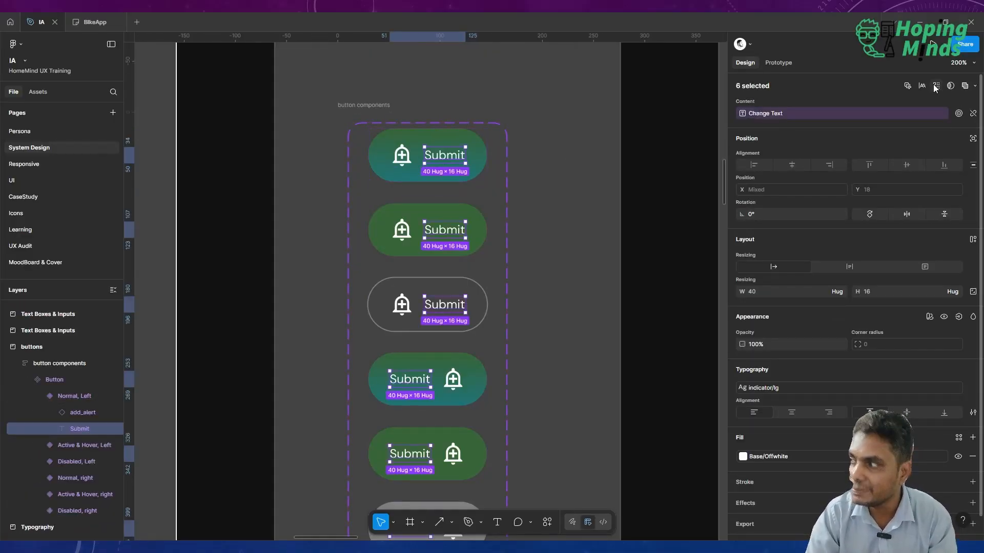
scroll(875, 340, down, 1)
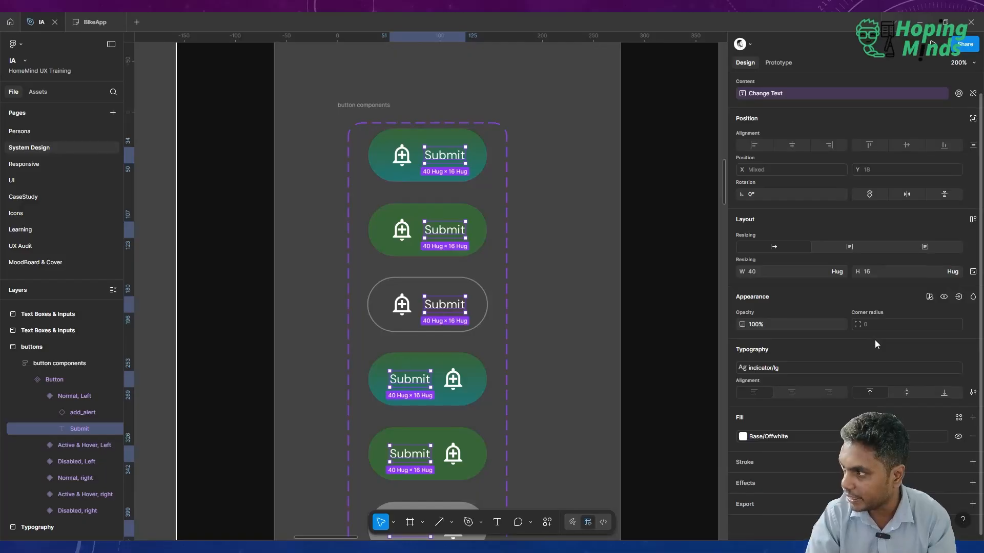
click(769, 370)
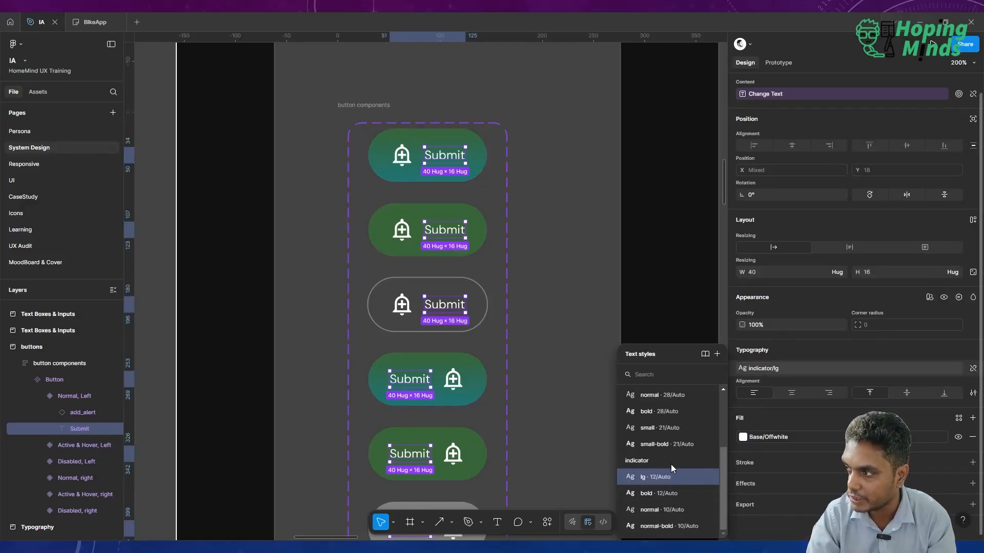
scroll(669, 428, up, 1)
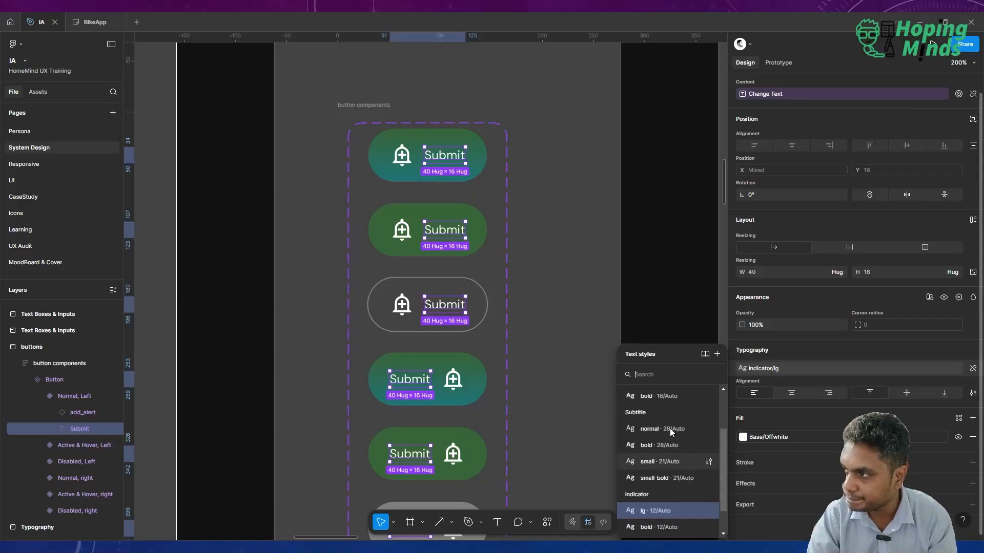
scroll(671, 475, down, 1)
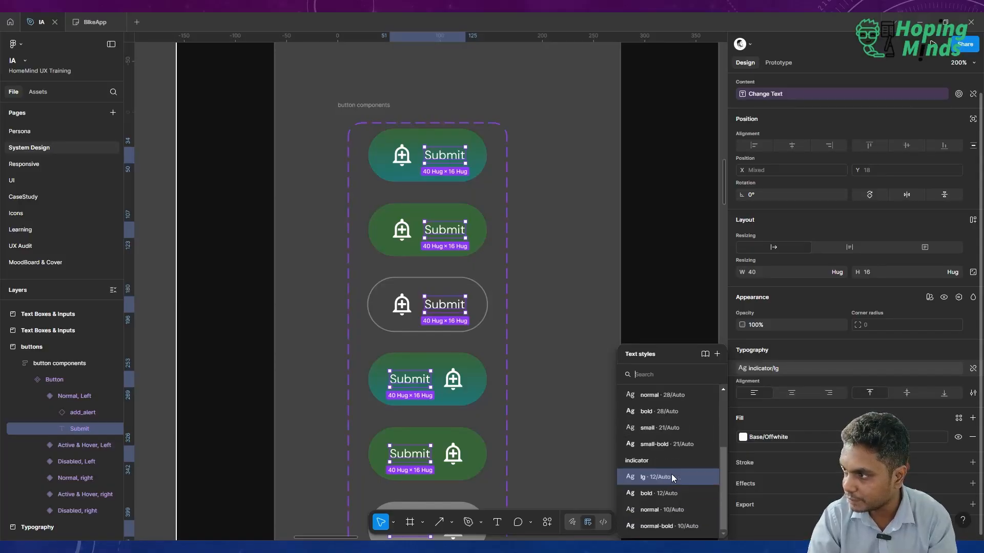
scroll(671, 474, up, 3)
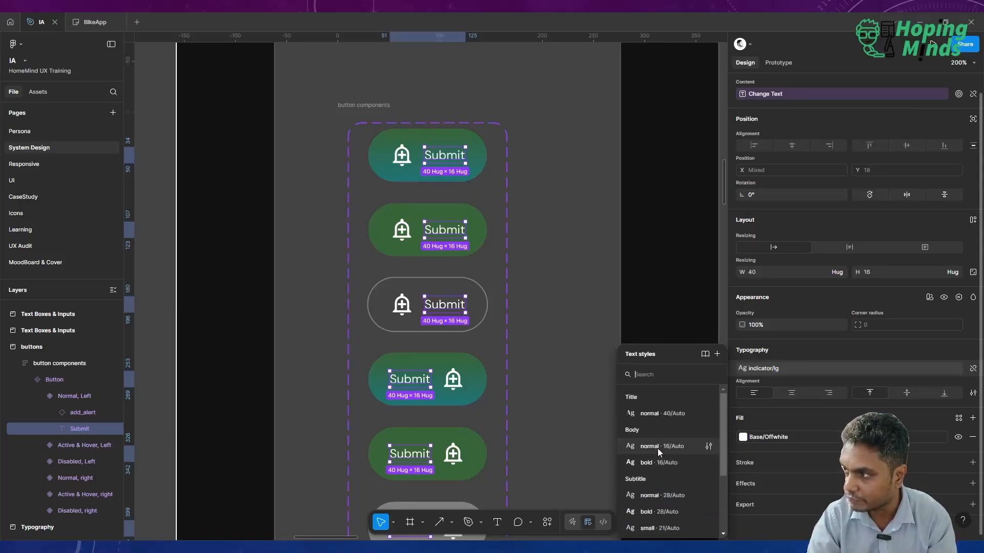
click(657, 448)
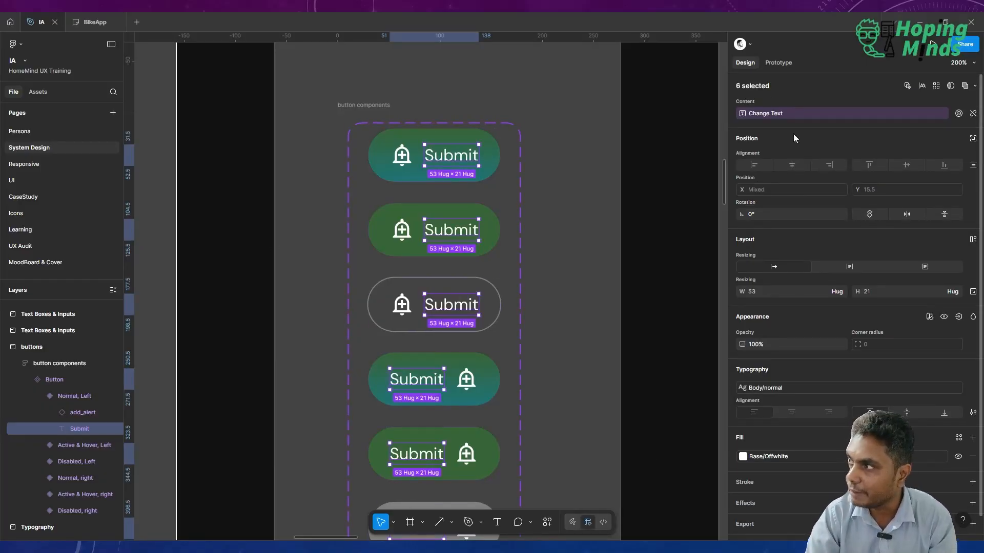
Switch the Submit text of all Button variants to the indicator/normal 10 text style and inspect the buttons on the UI page.
scroll(803, 277, down, 1)
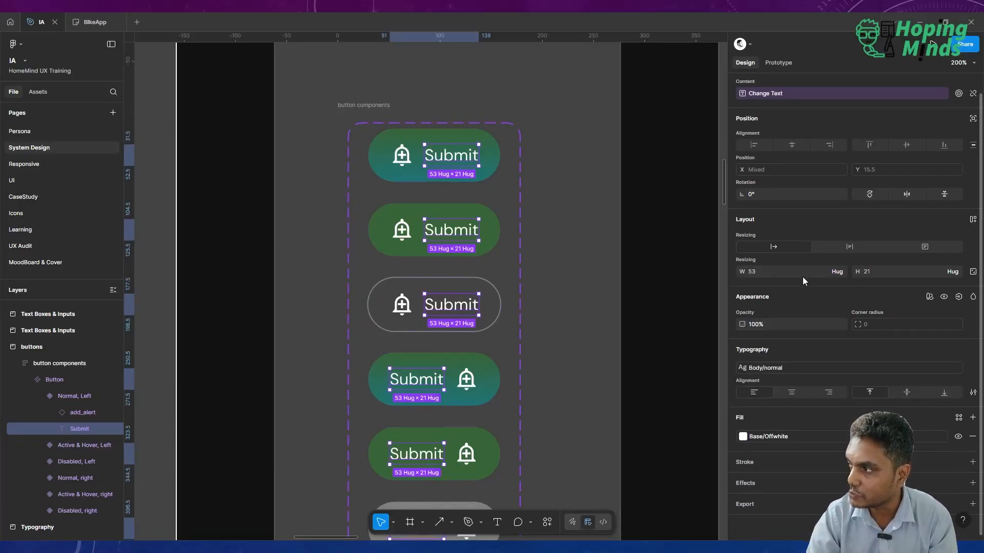
click(795, 368)
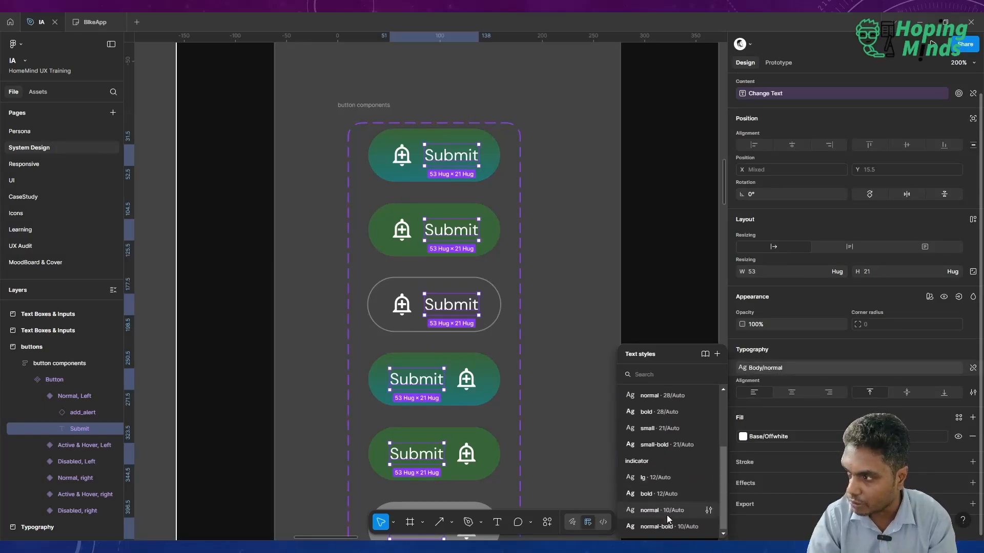
click(669, 512)
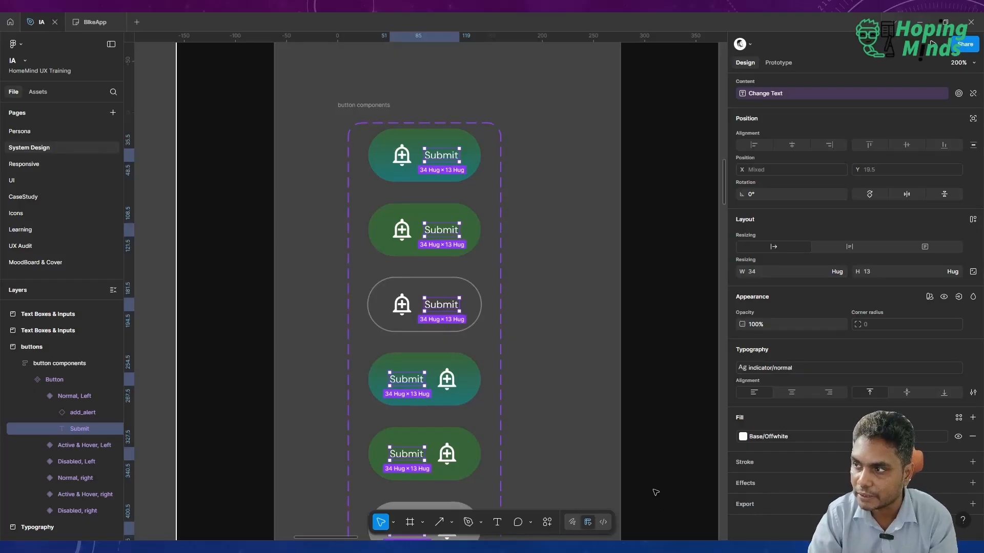
click(655, 492)
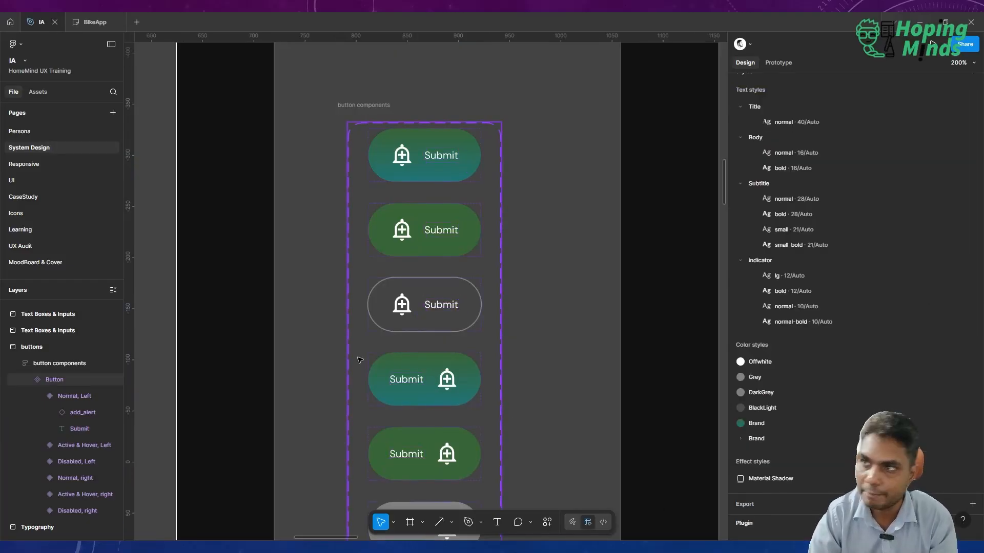
click(48, 180)
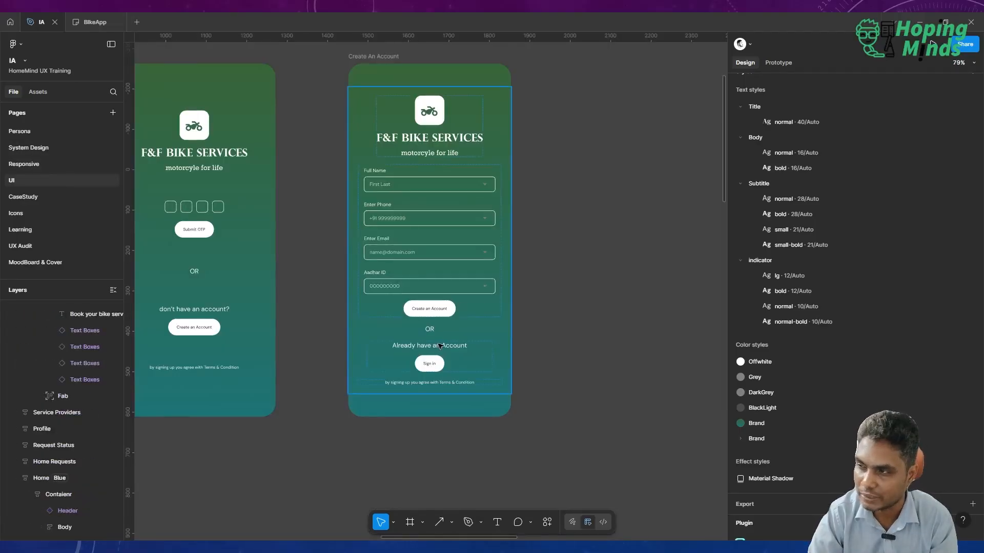
scroll(327, 321, left, 3)
scroll(328, 321, left, 10)
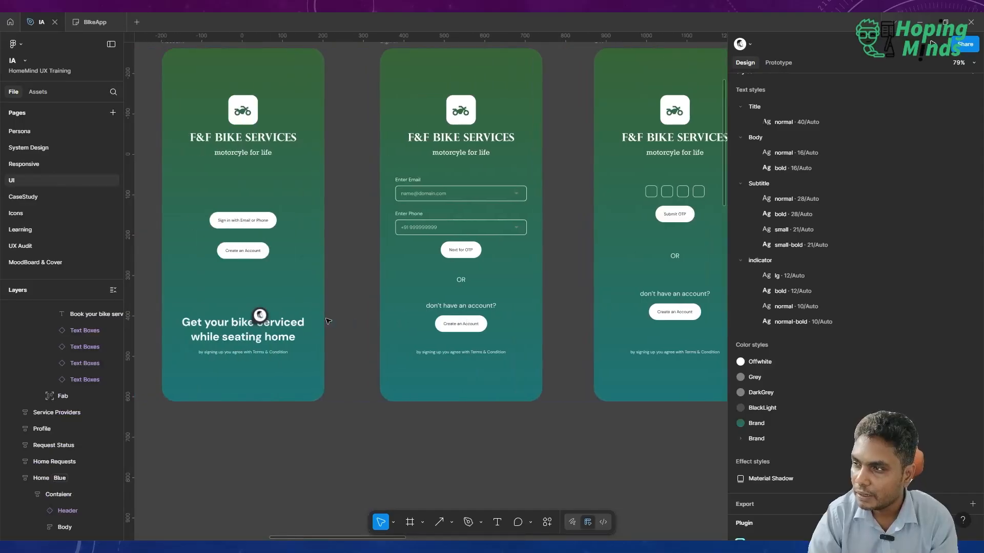
ctrl+scroll(326, 320, up, 5)
scroll(326, 321, left, 3)
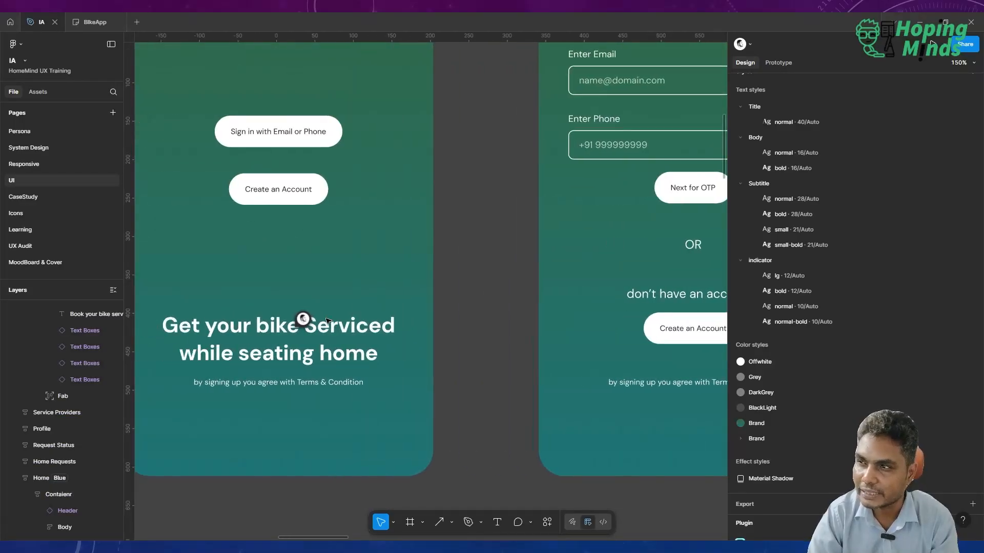
Set the Submit text of all six Button variants on the System Design page to the indicator/lg 12 text style.
click(54, 149)
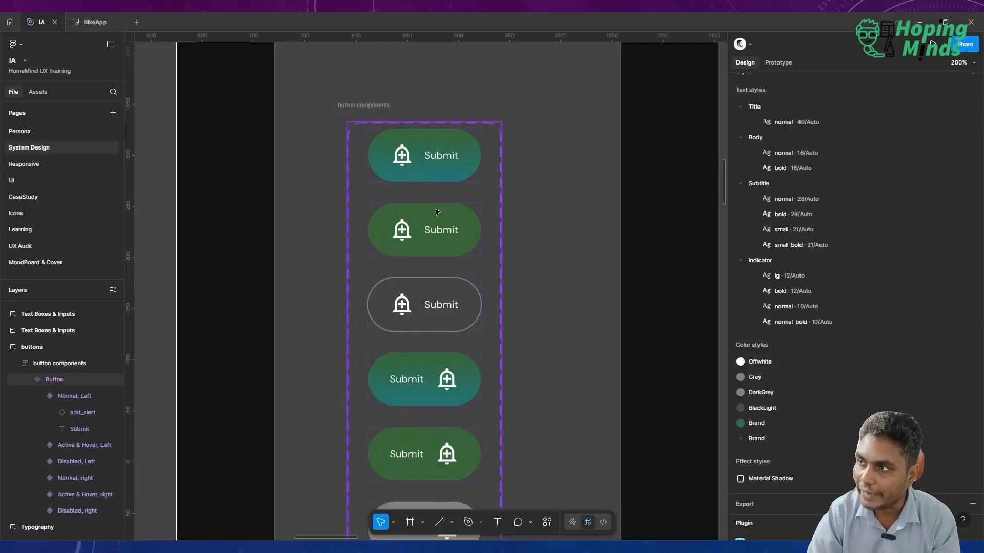
double_click(447, 156)
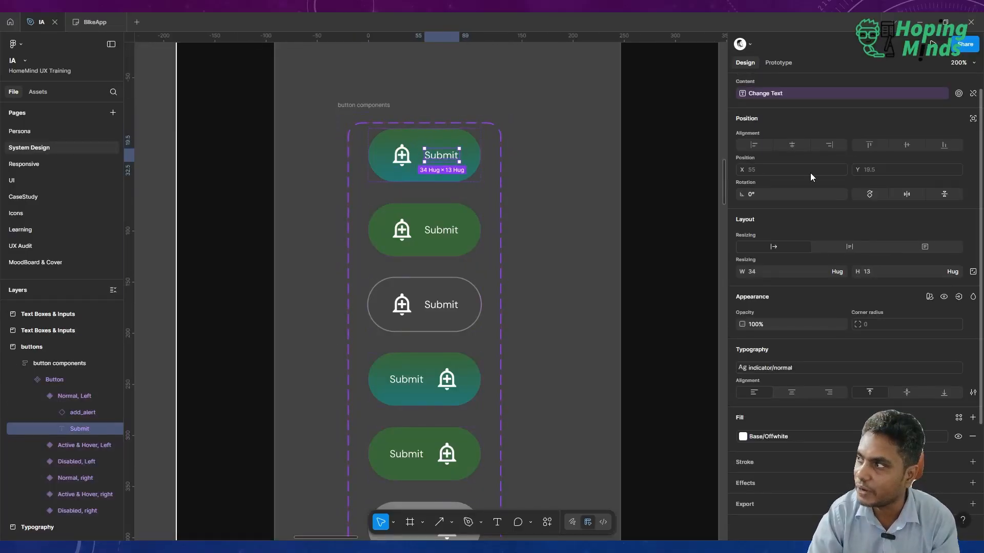
click(929, 86)
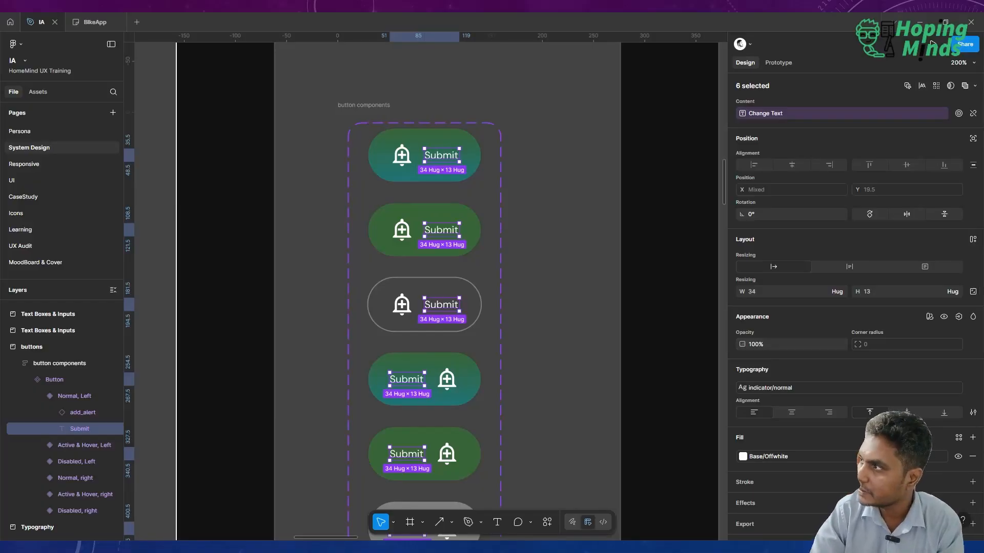
click(786, 389)
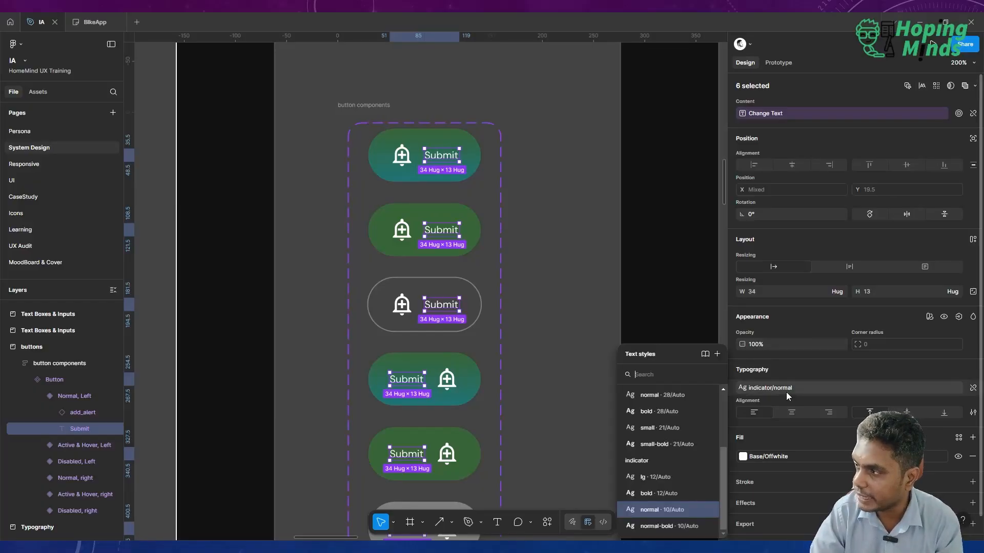
click(671, 480)
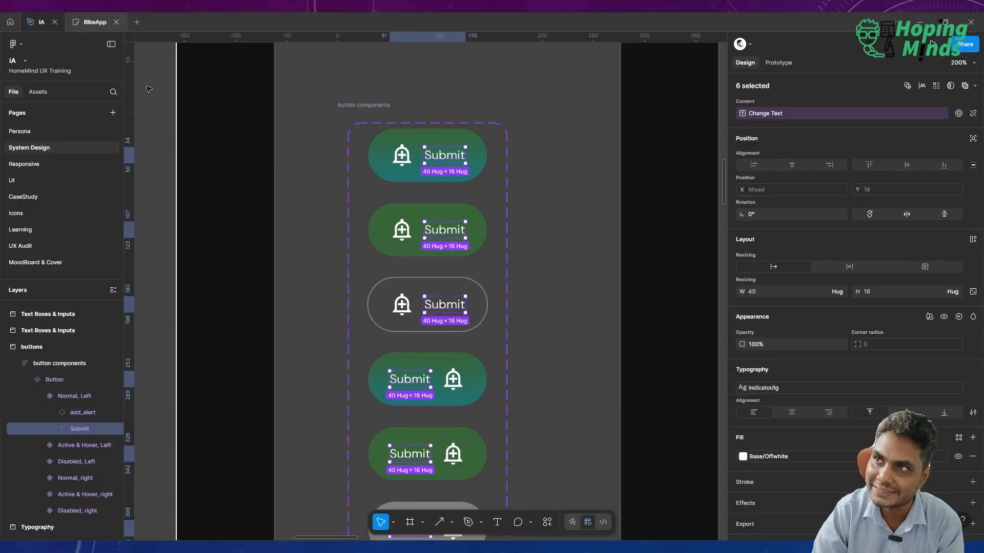
click(246, 155)
scroll(246, 155, down, 5)
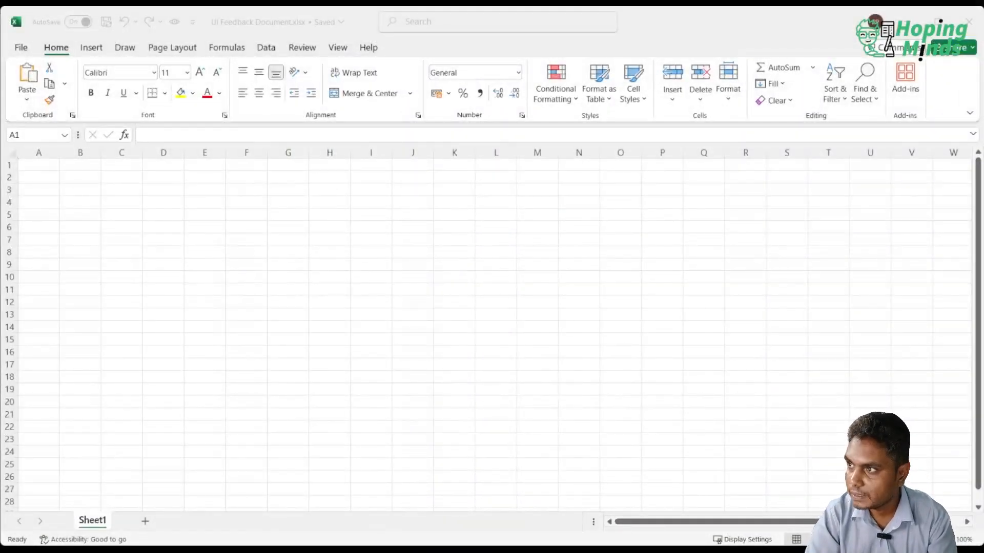
Switch to the UI Feedback Document workbook in Excel, enter the heading "Change Task" in cell H6 and widen column H.
click(330, 228)
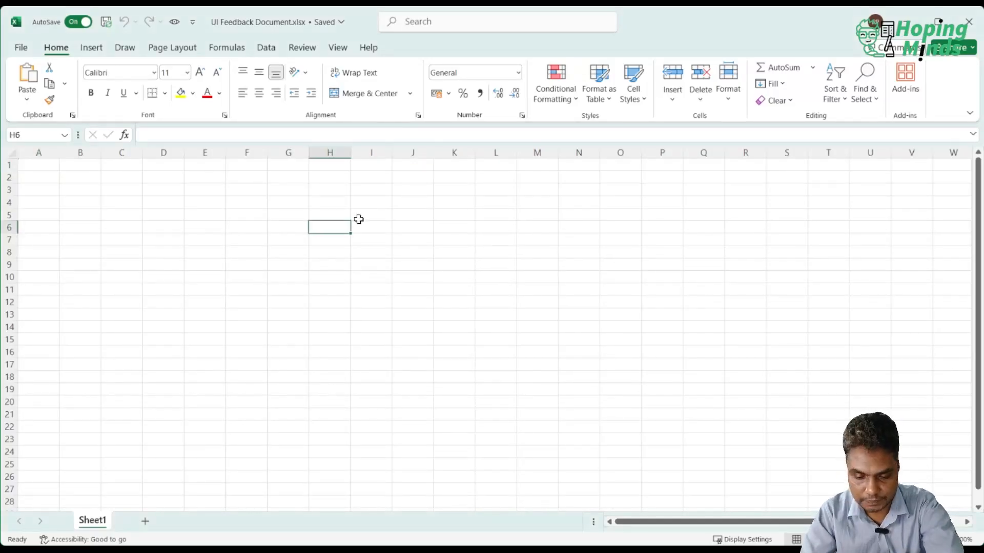
text(T)
key(BackSpace)
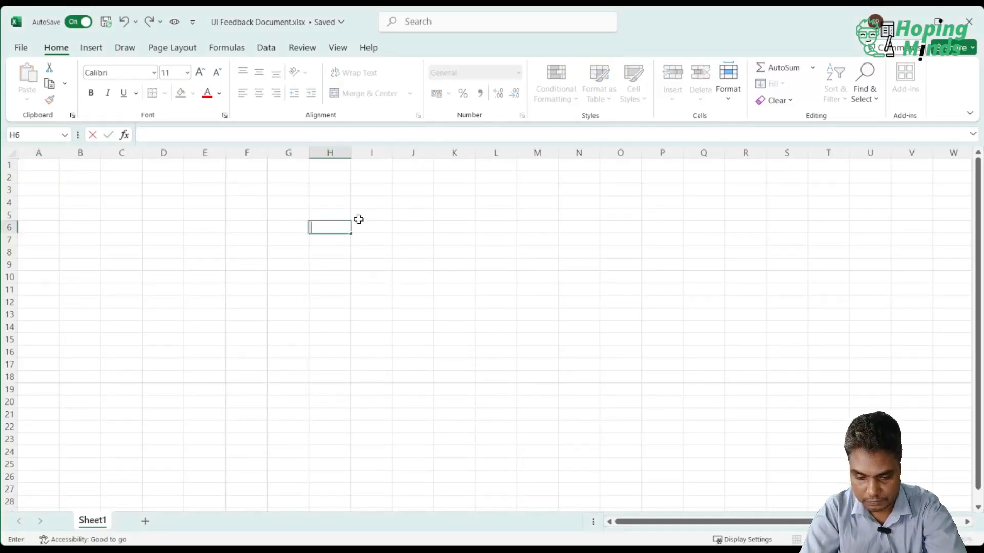
text(C)
key(BackSpace)
text(Change)
key(Return)
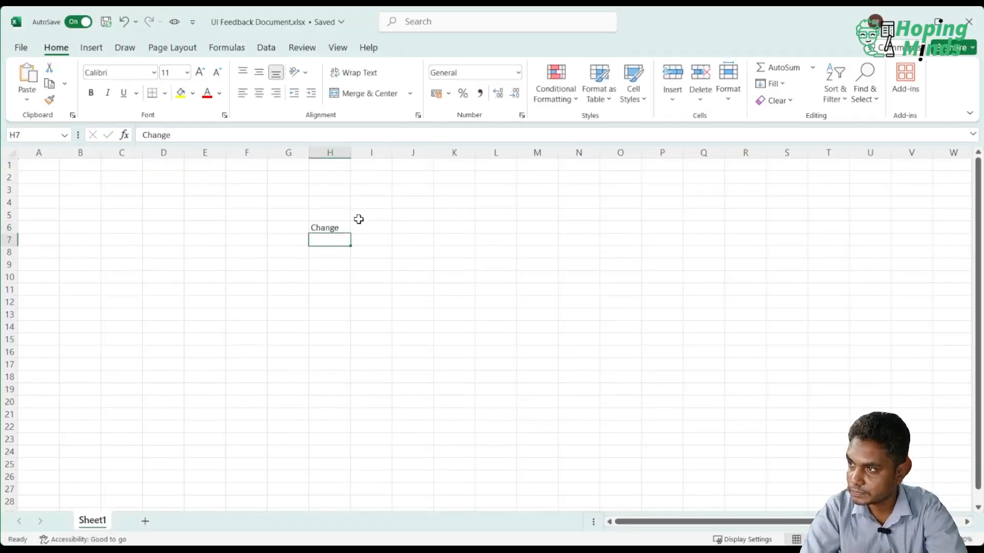
drag(350, 152, 433, 163)
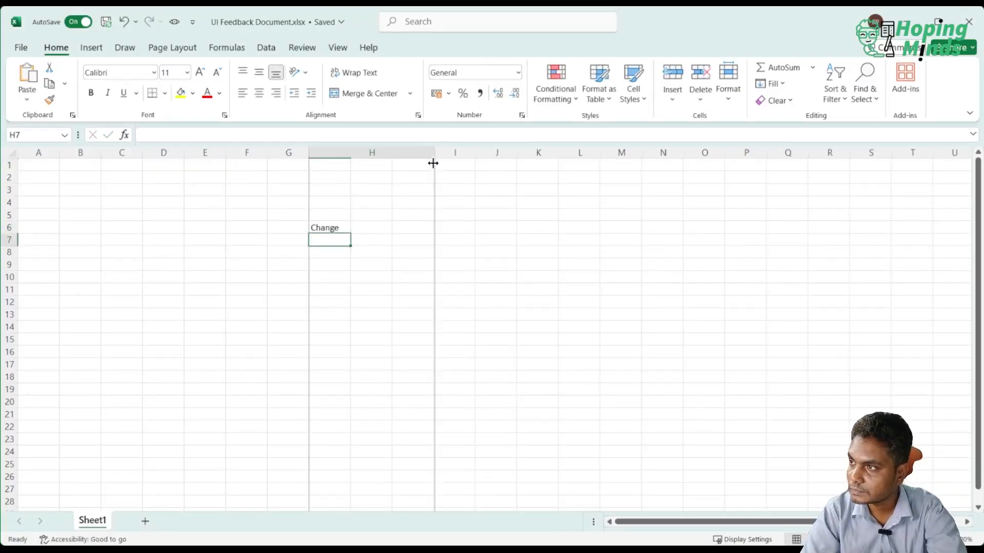
double_click(409, 226)
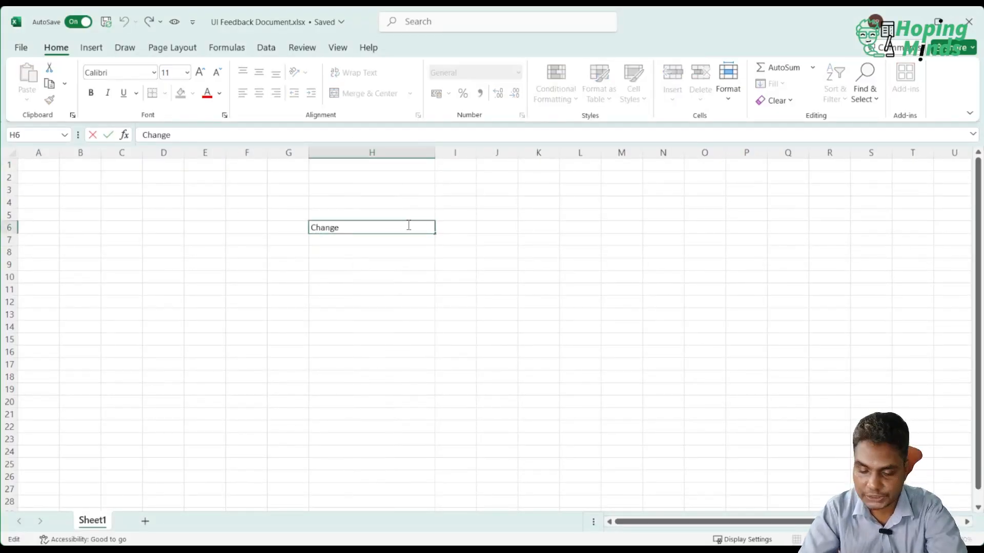
text(Task)
key(Return)
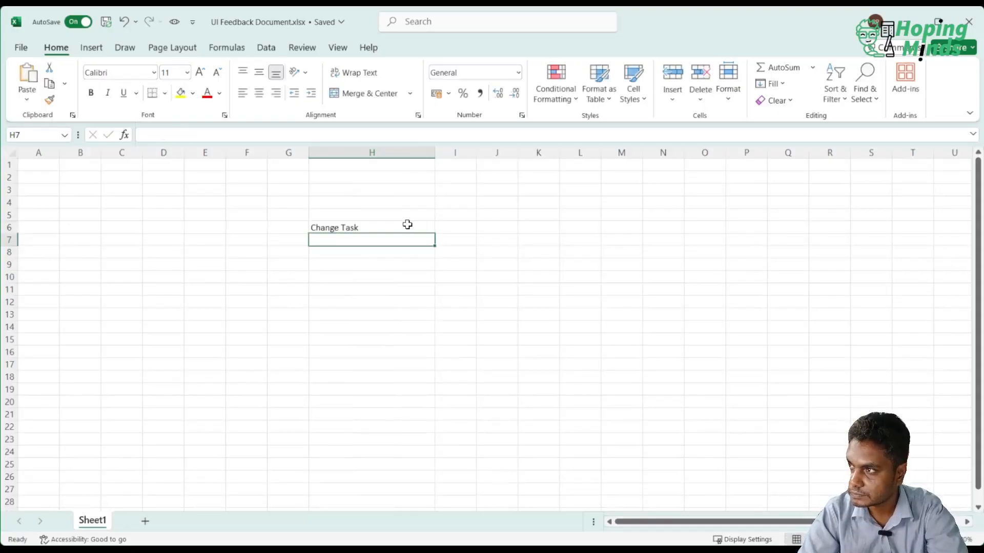
Enter the heading "Chane Type" in cell I6 and widen column I to fit it.
click(451, 226)
text(Chane)
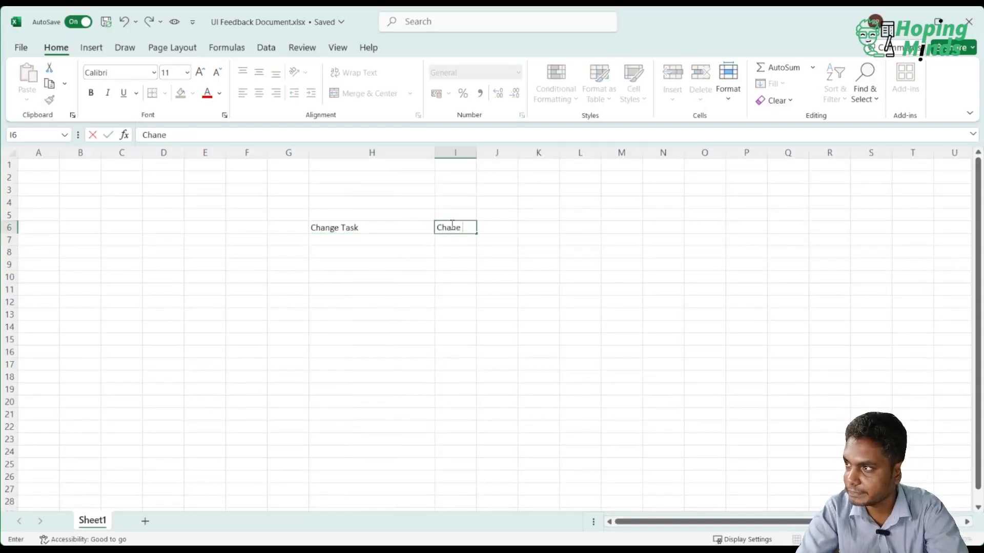
text( TTas)
key(BackSpace)
key(BackSpace)
key(BackSpace)
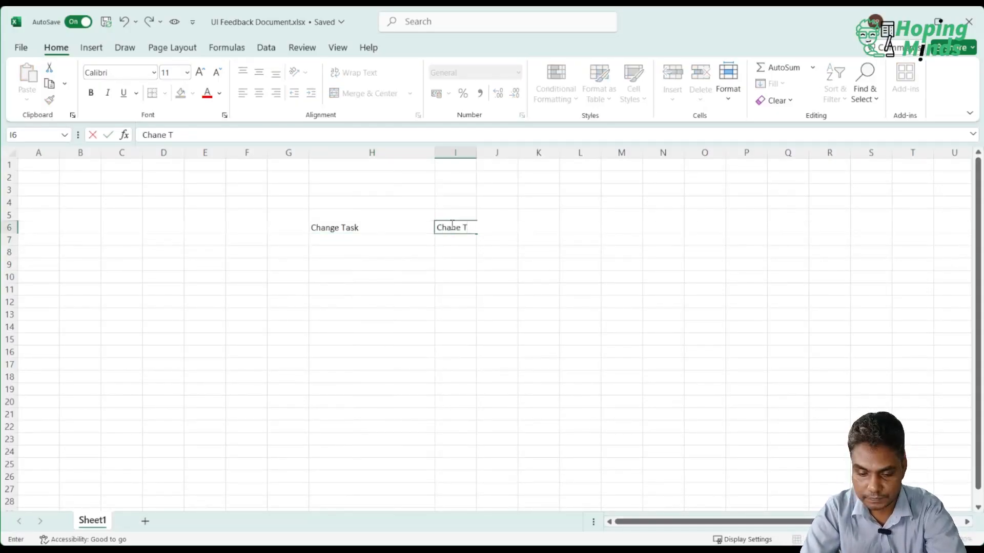
text(ype)
click(486, 301)
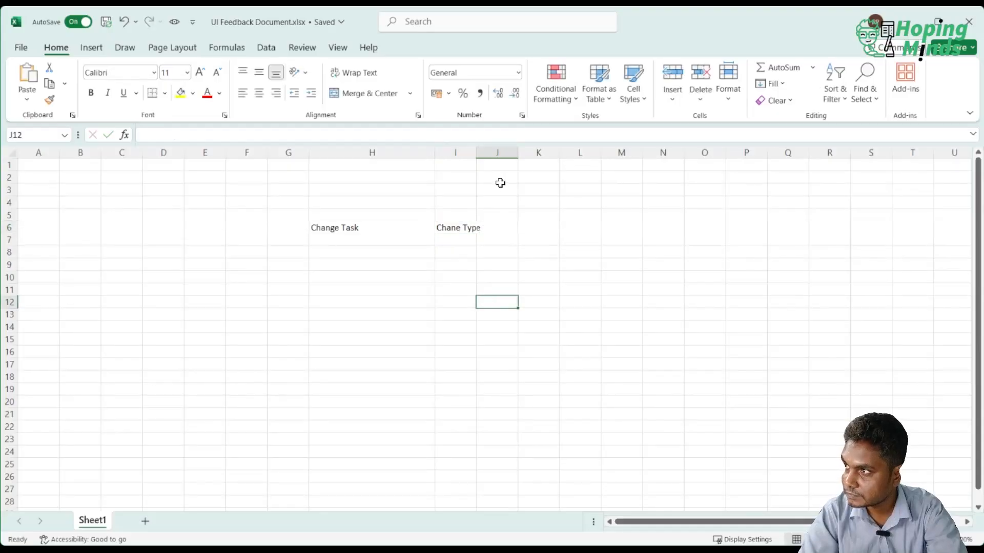
drag(476, 151, 524, 151)
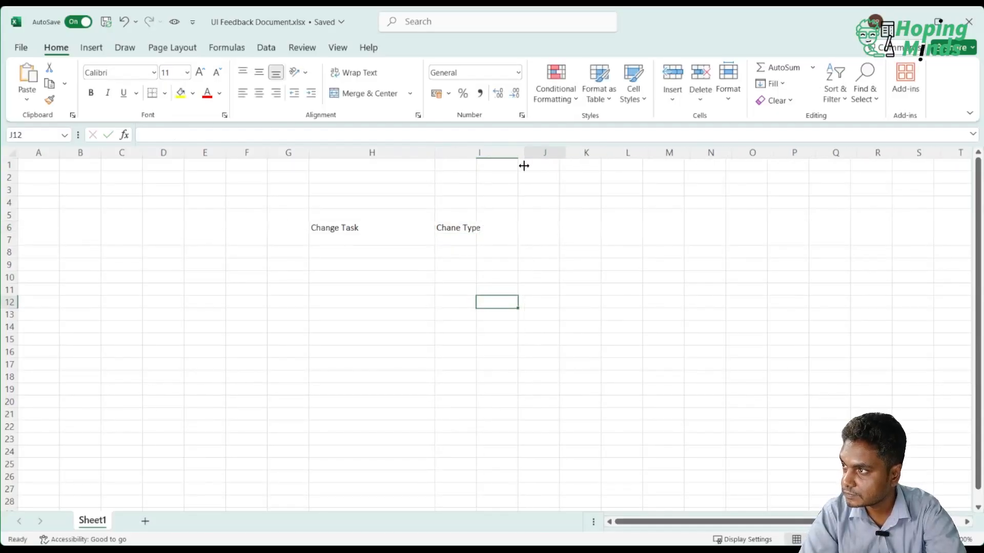
Enter the heading "Request Date" in cell J6 and widen column J to fit it.
click(551, 231)
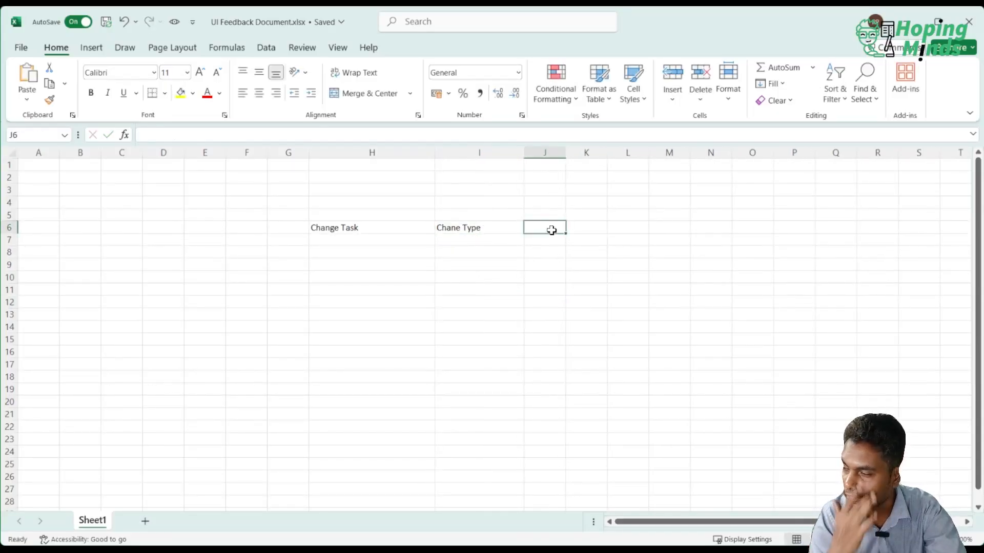
text(Request Date)
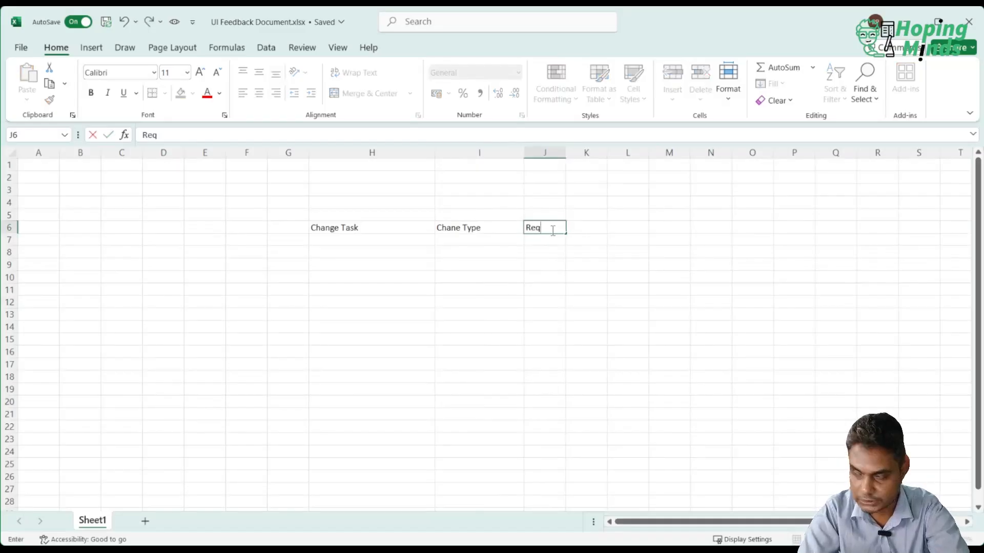
key(Return)
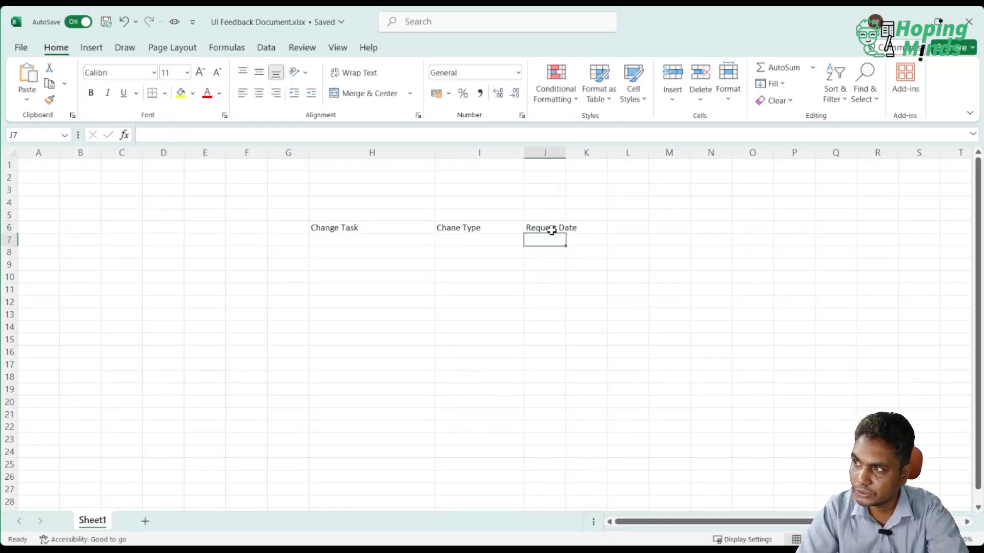
drag(562, 158, 597, 170)
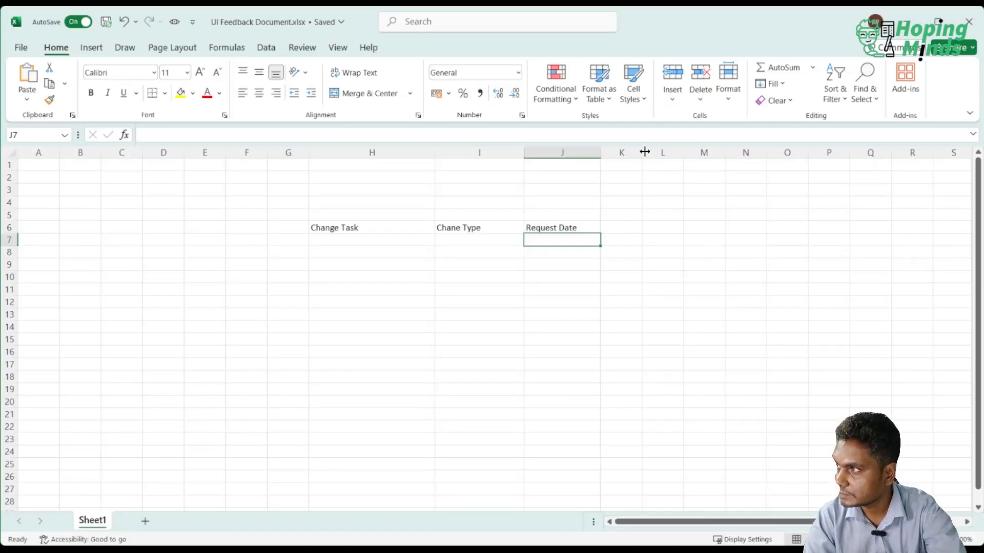
Enter the heading "Resolution Date" in cell K6 and widen columns K and J.
drag(642, 152, 673, 152)
click(679, 164)
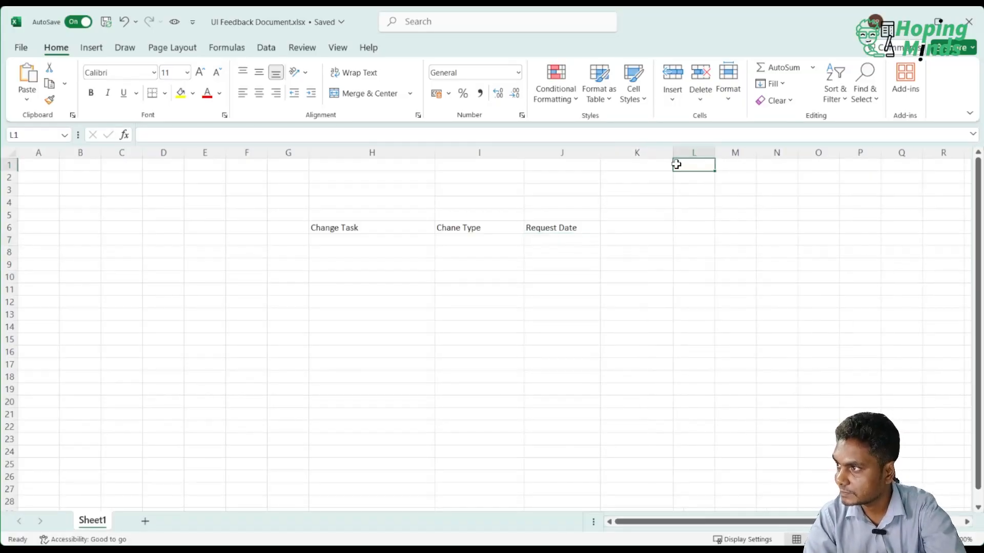
click(622, 227)
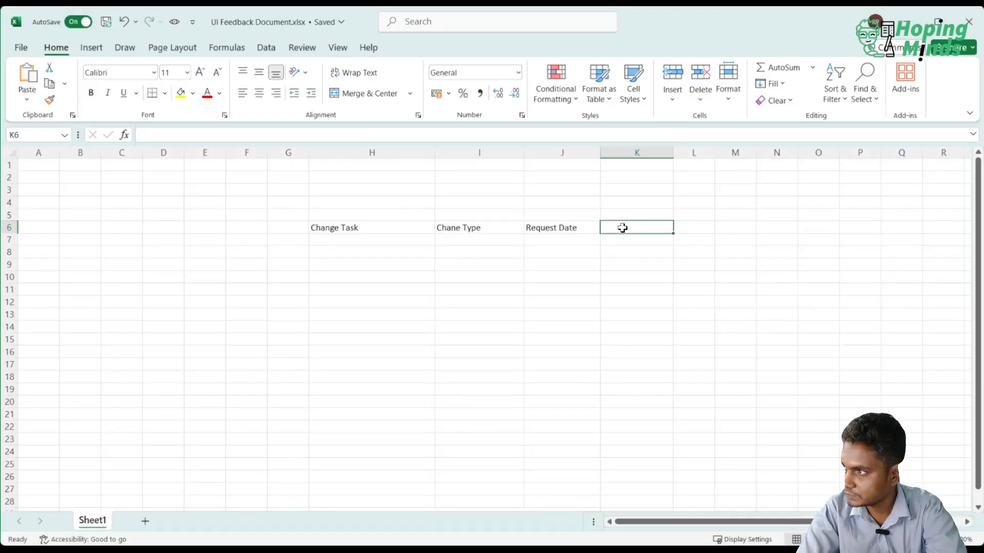
text(C)
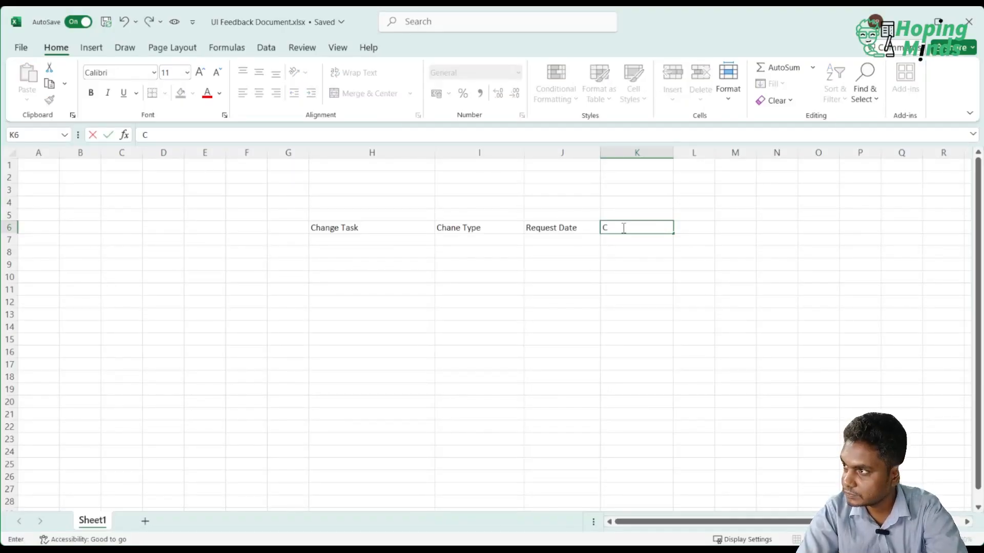
text(hange Su)
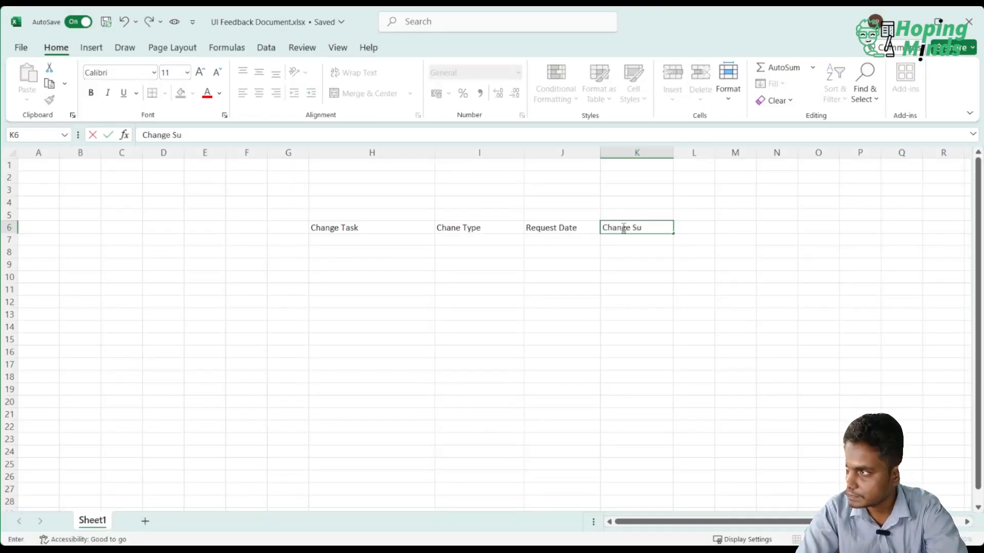
text(bmitte)
key(BackSpace)
key(BackSpace)
key(BackSpace)
key(BackSpace)
key(BackSpace)
key(BackSpace)
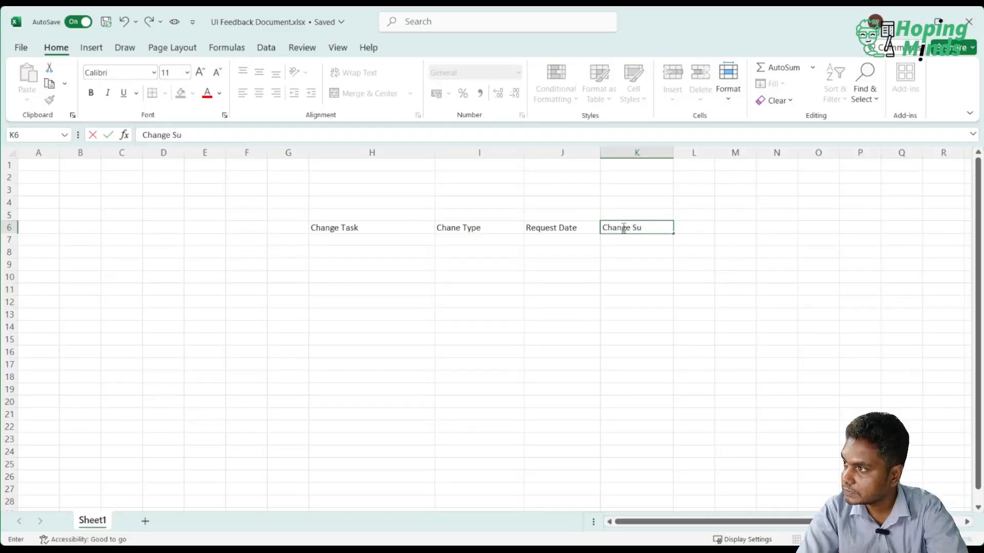
key(BackSpace)
key(BackSpace)
key(BackSpace)
key(BackSpace)
key(BackSpace)
key(BackSpace)
key(BackSpace)
key(BackSpace)
key(BackSpace)
text(Res)
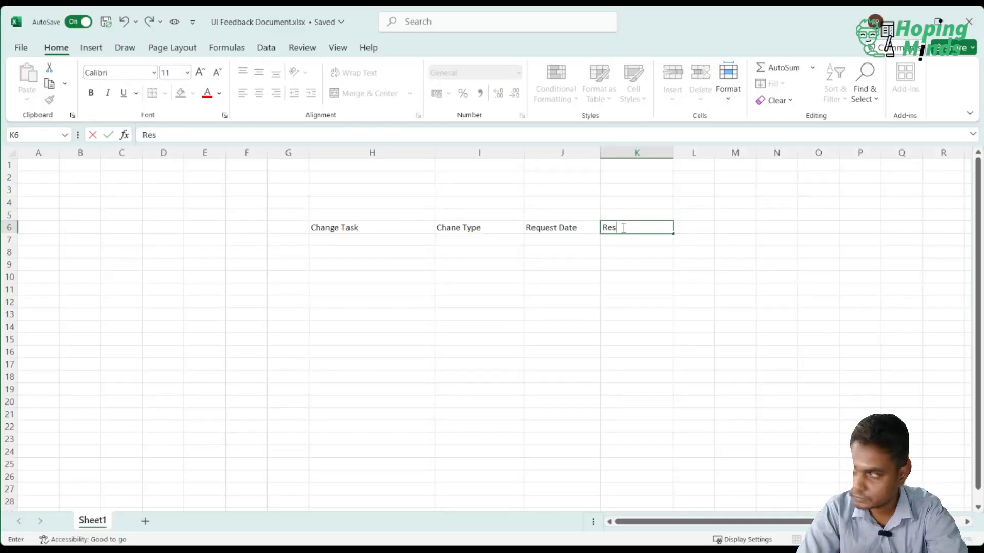
text(oluti)
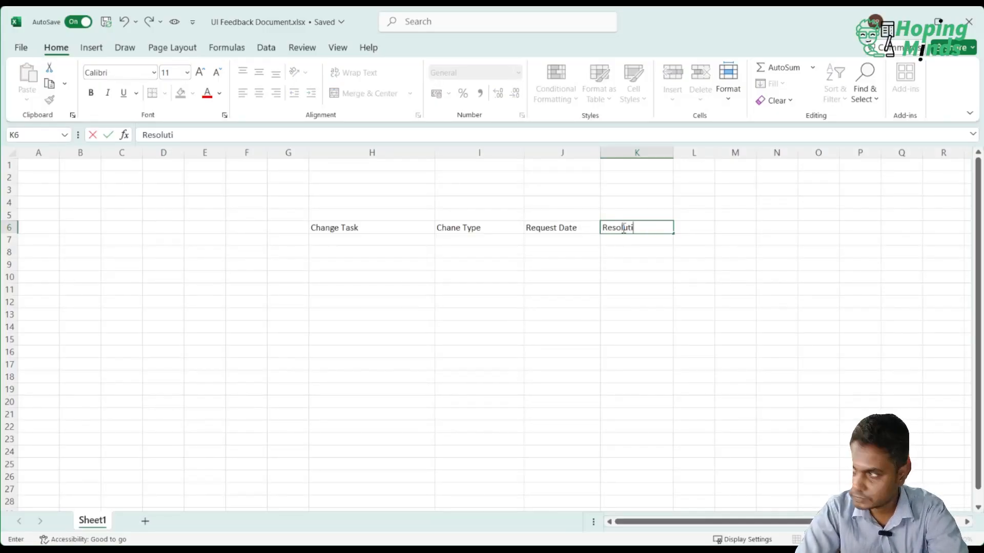
text(on Date)
key(Return)
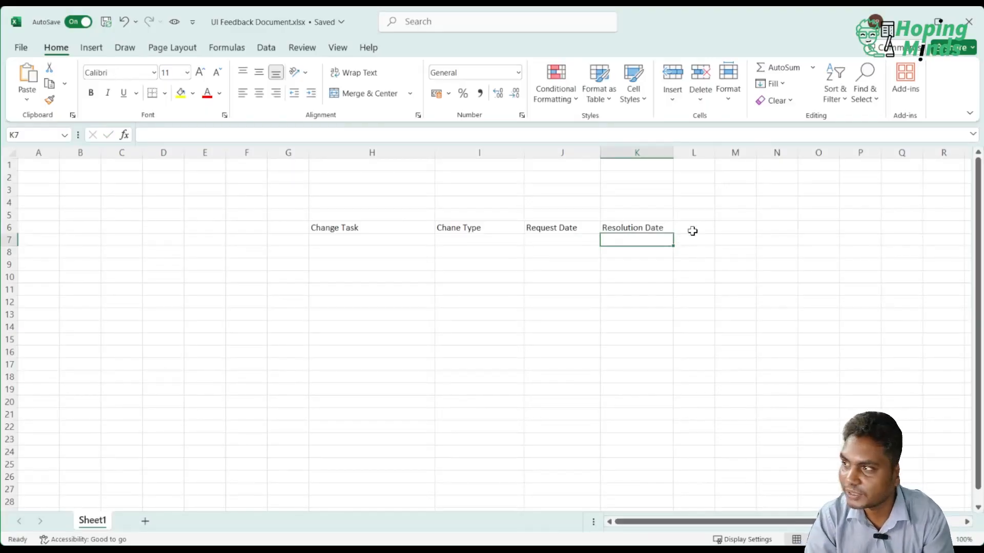
click(527, 227)
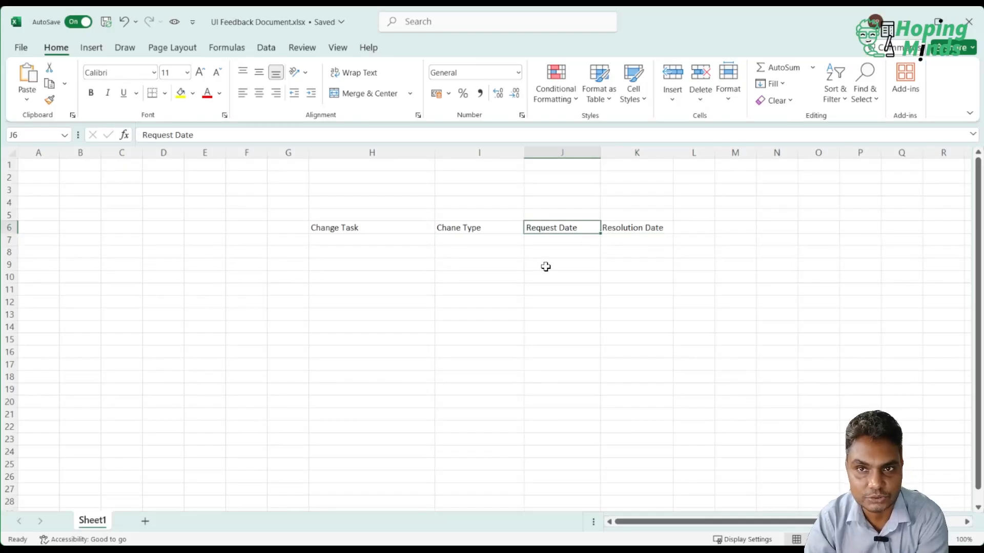
drag(600, 152, 626, 151)
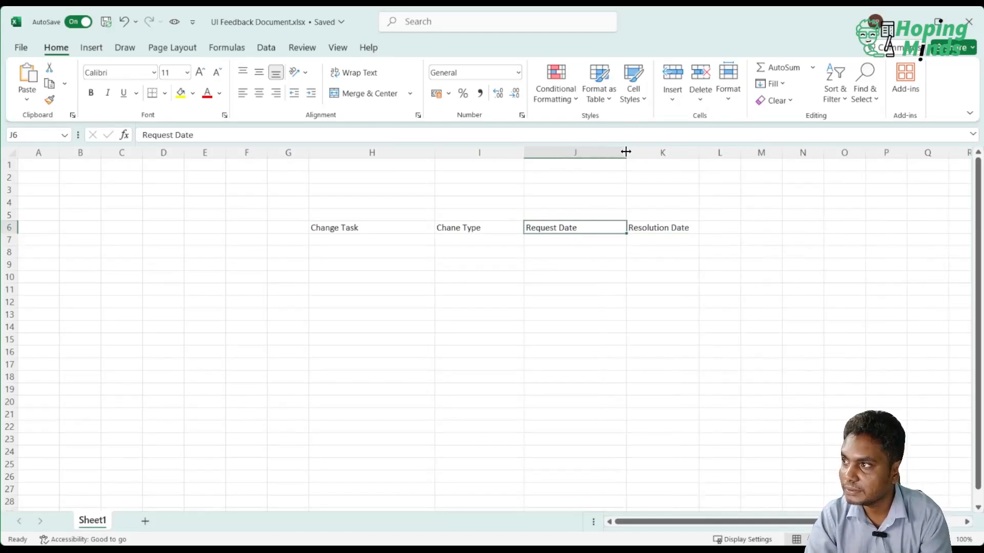
Enter the heading "Estimate" in cell L6 and widen column L slightly.
click(692, 225)
click(718, 224)
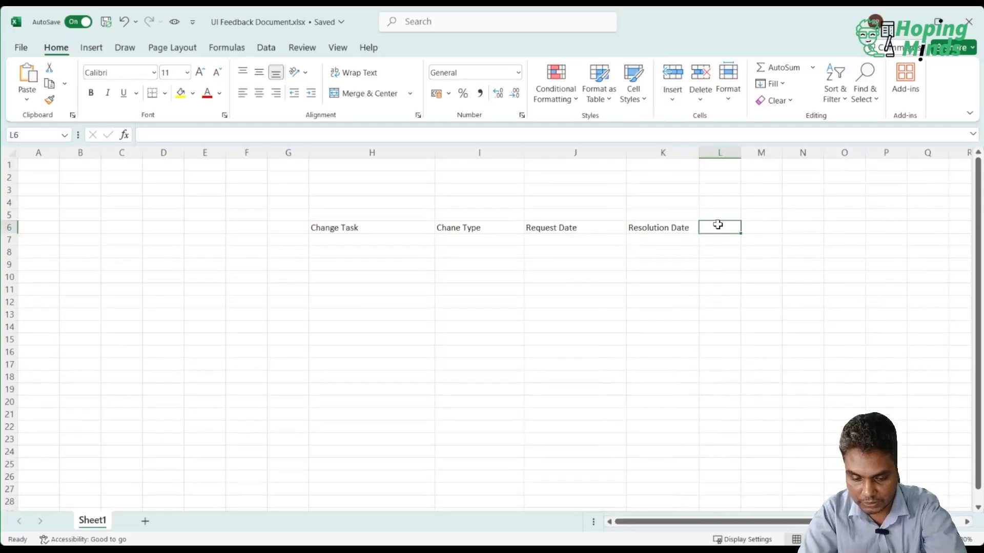
text(E)
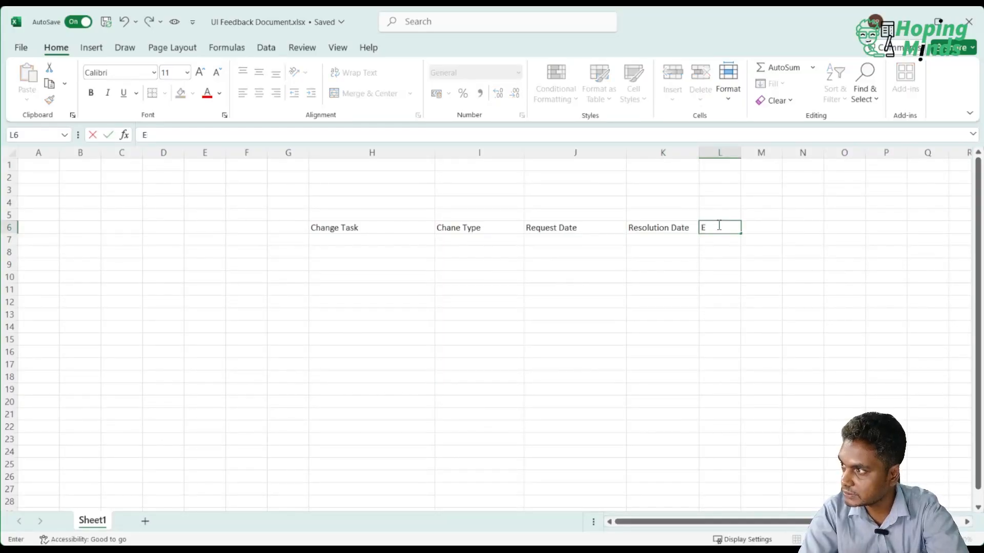
text(stimate)
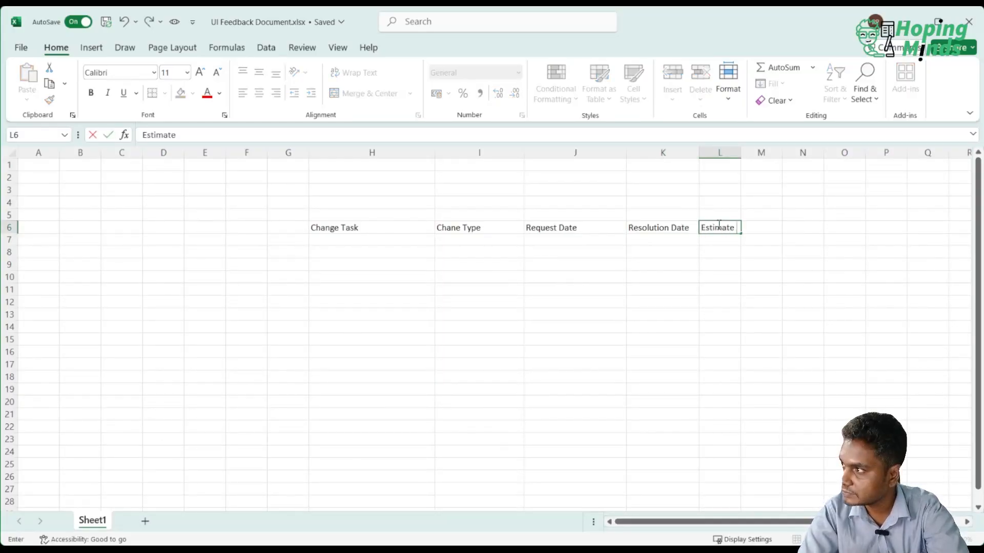
key(Return)
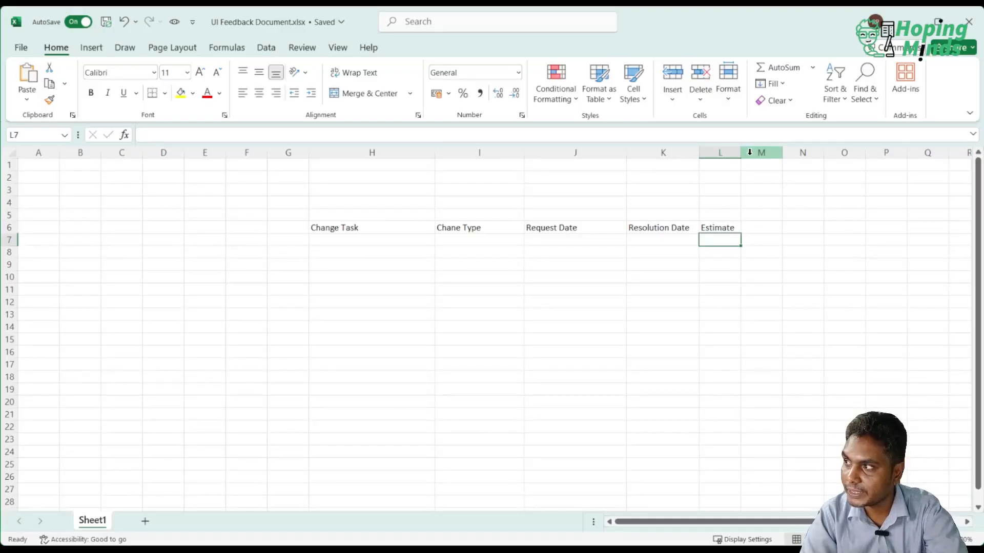
drag(735, 158, 762, 157)
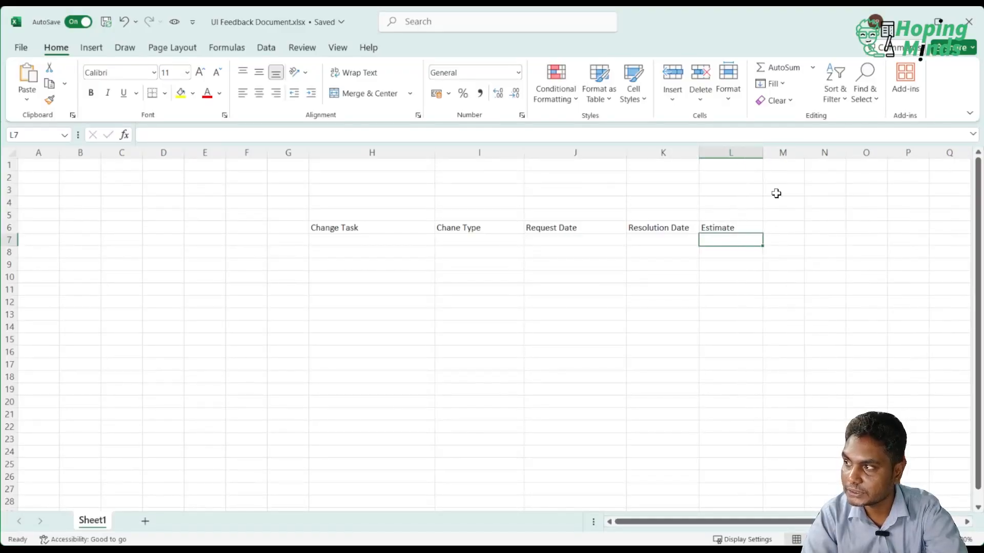
Enter the heading "Status" in cell M6 as the last column of the header row.
click(784, 216)
click(787, 229)
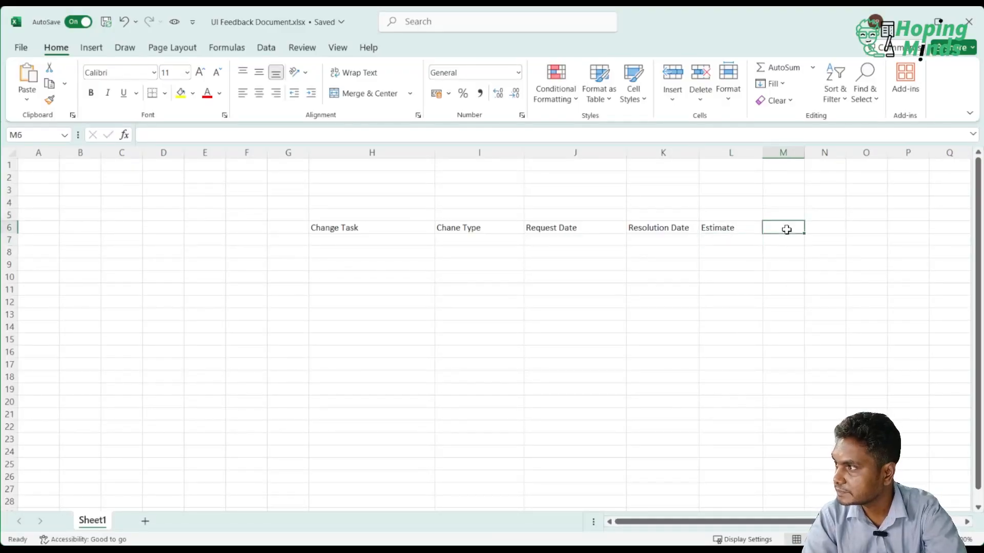
text(Status)
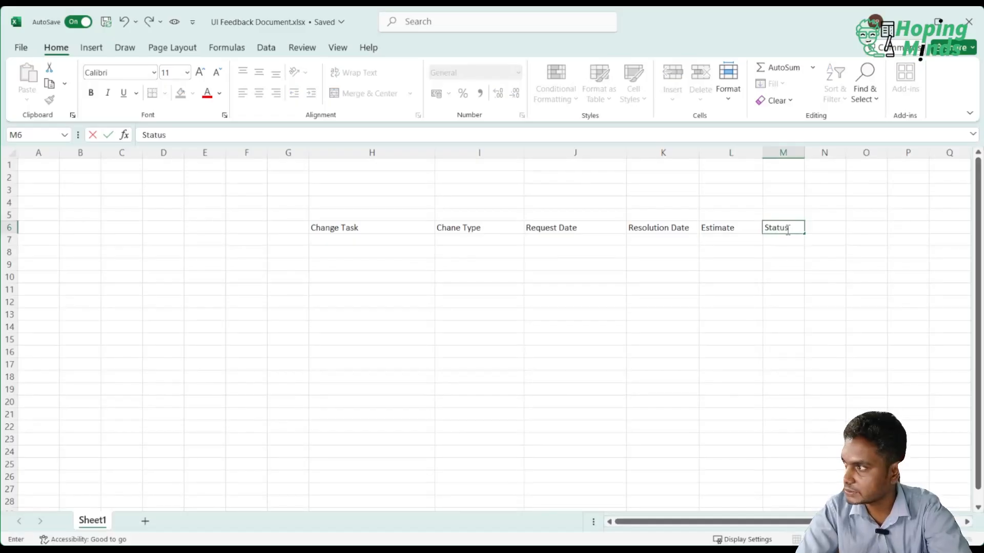
key(Return)
Format the range H6:M23 as a table in a blue style, with row 6 as the header row.
scroll(525, 279, right, 3)
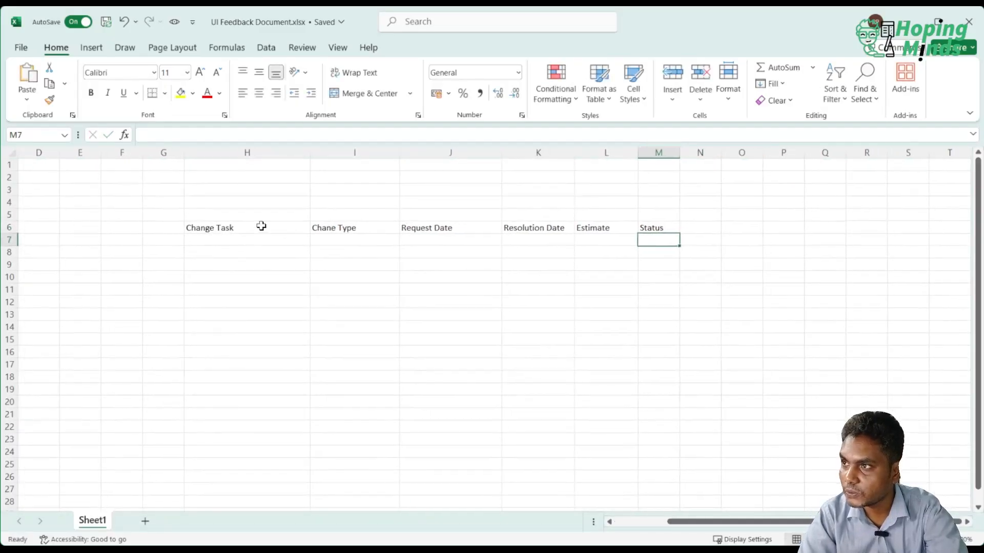
drag(259, 225, 650, 446)
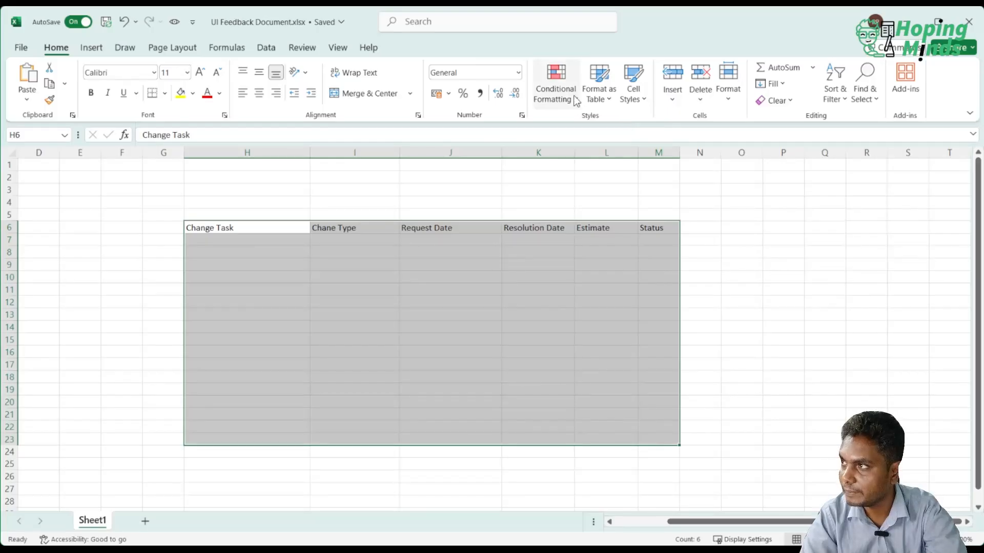
click(595, 98)
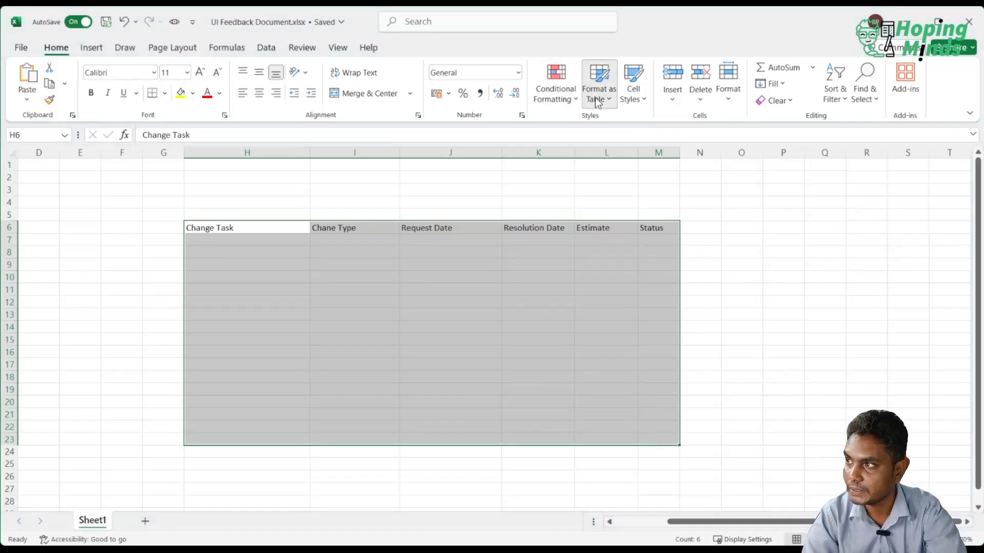
click(644, 182)
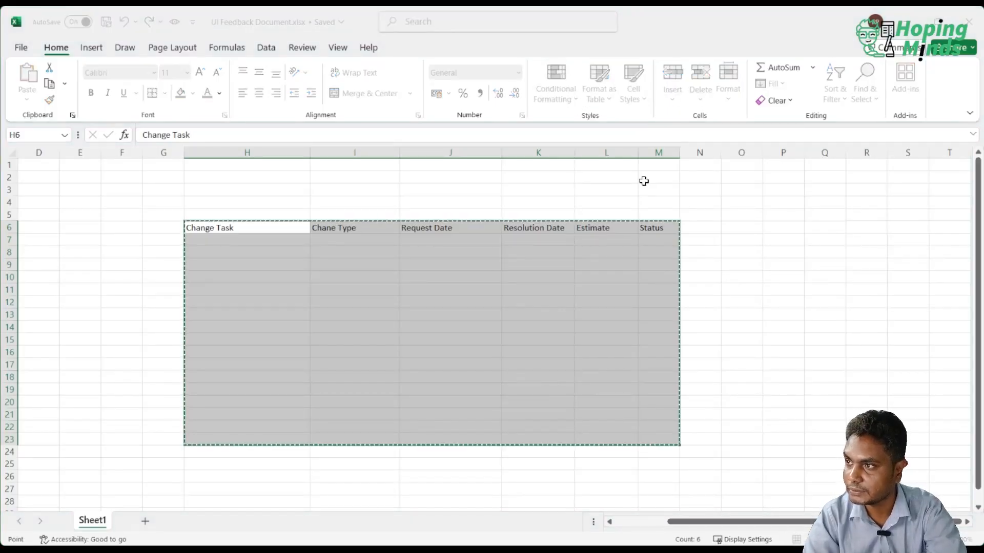
click(276, 226)
click(313, 306)
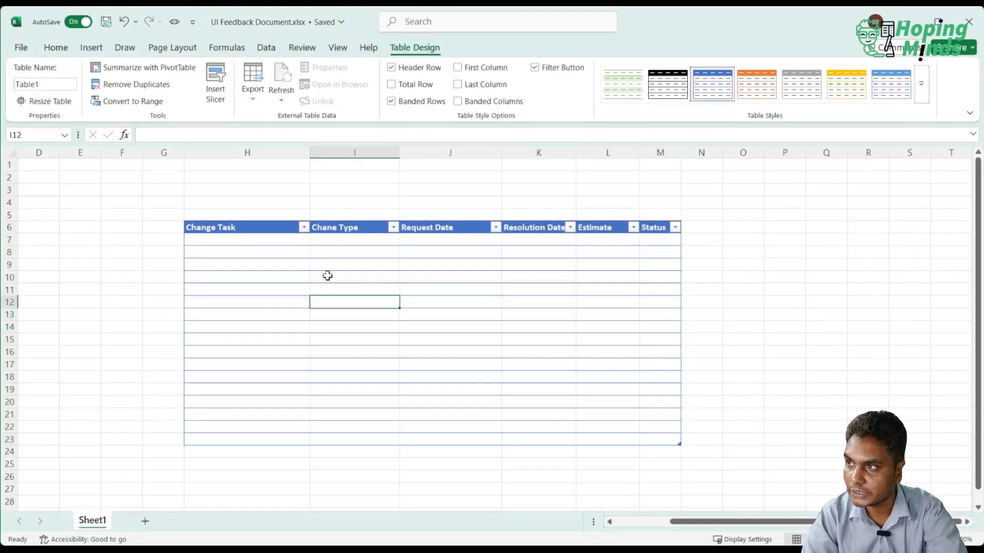
Enter the change task "Change The brand Color" in cell H7 and its change type "Normal" in cell I7.
click(262, 239)
text(Ch)
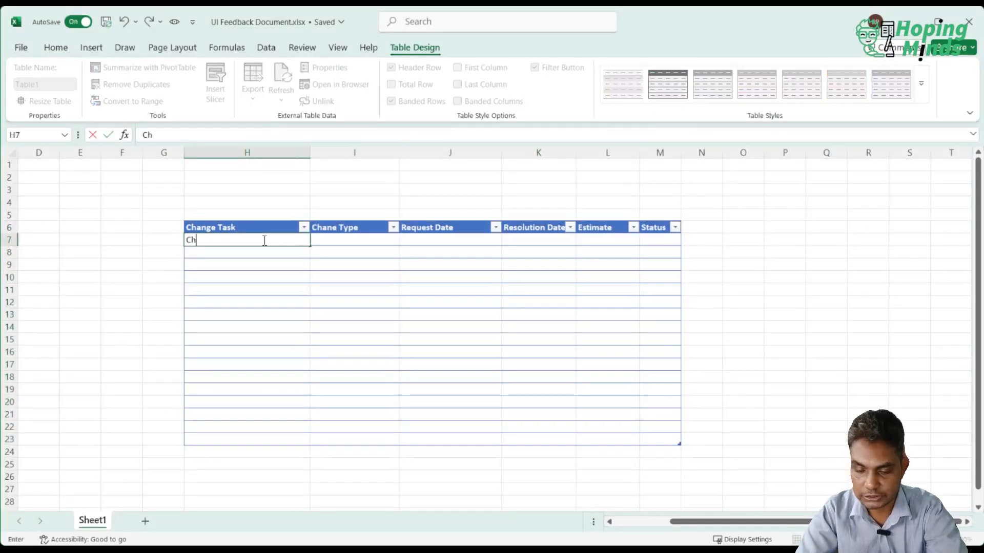
text(ange The )
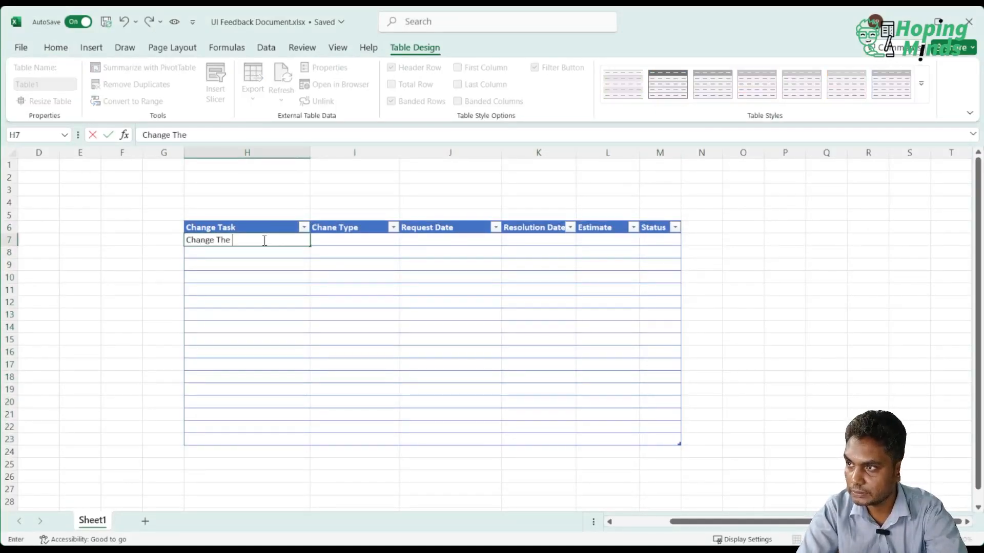
text(brand Color)
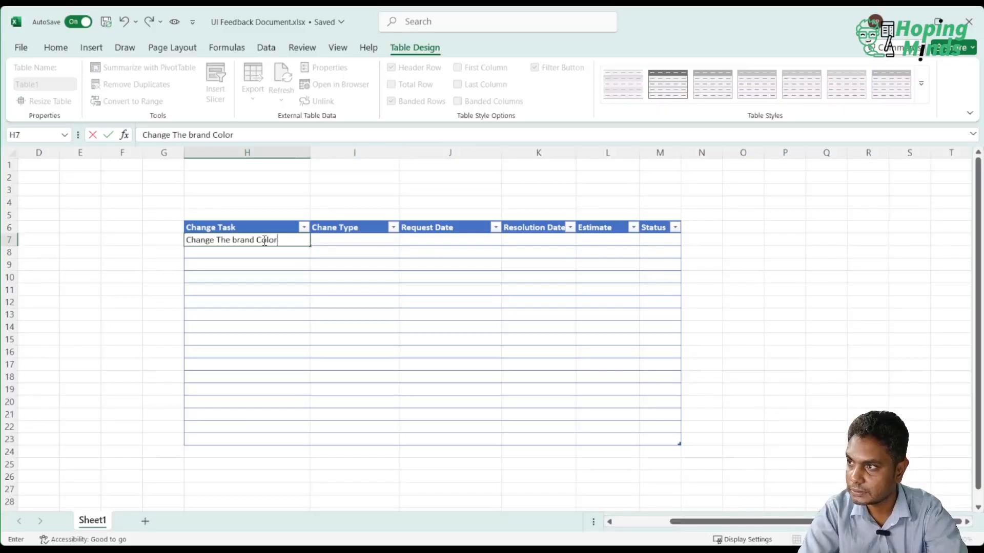
key(Tab)
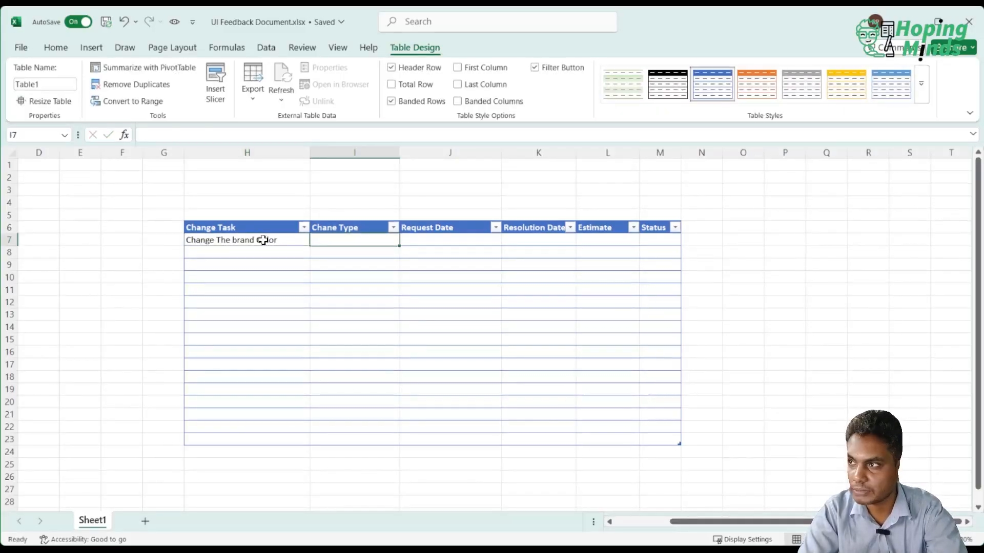
text(N)
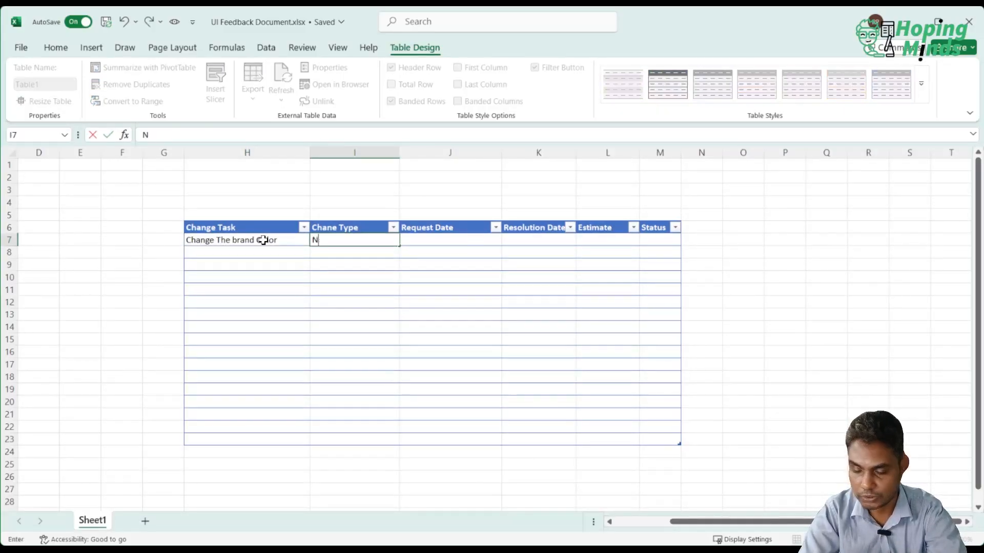
text(ormal)
key(Tab)
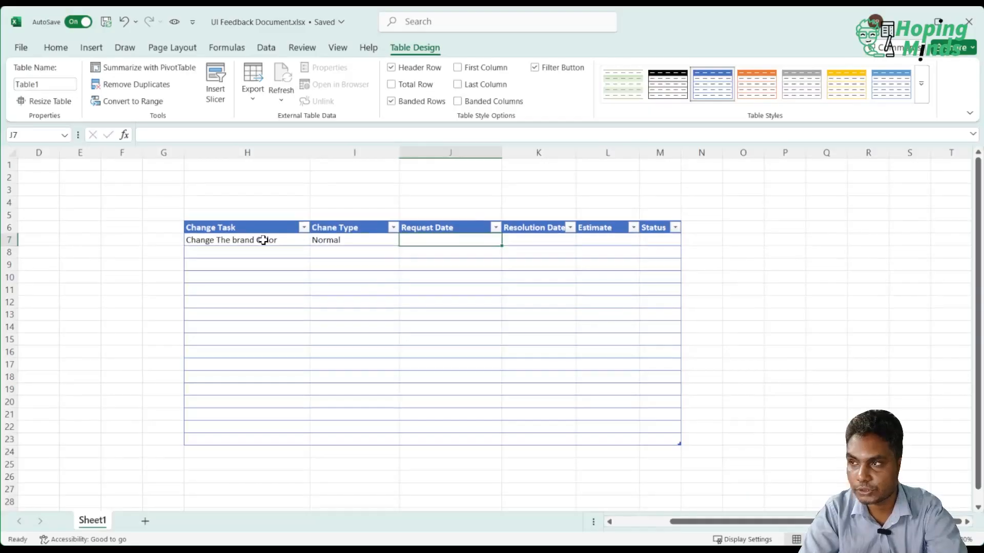
Apply a drop-down list data validation to the change type cells I7:I23.
drag(339, 241, 338, 440)
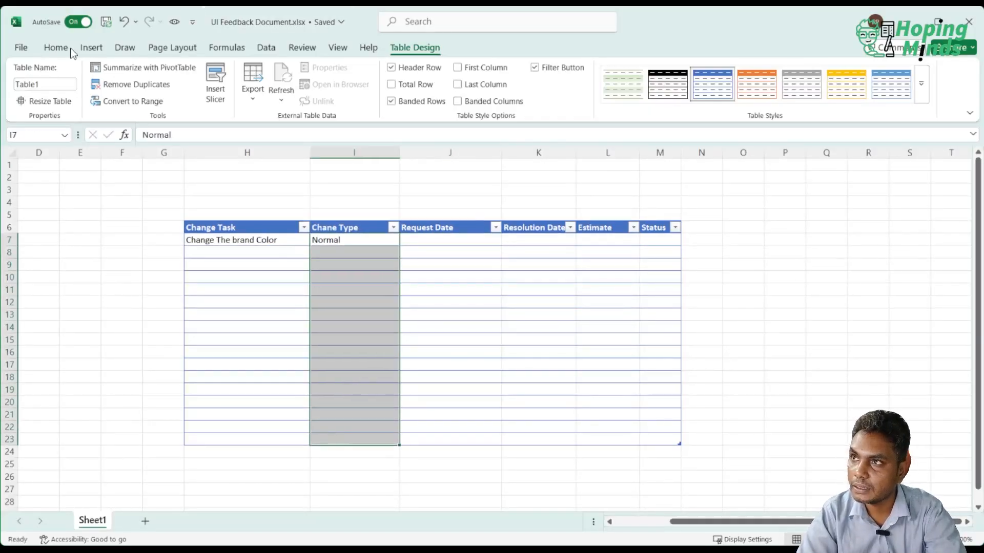
click(267, 49)
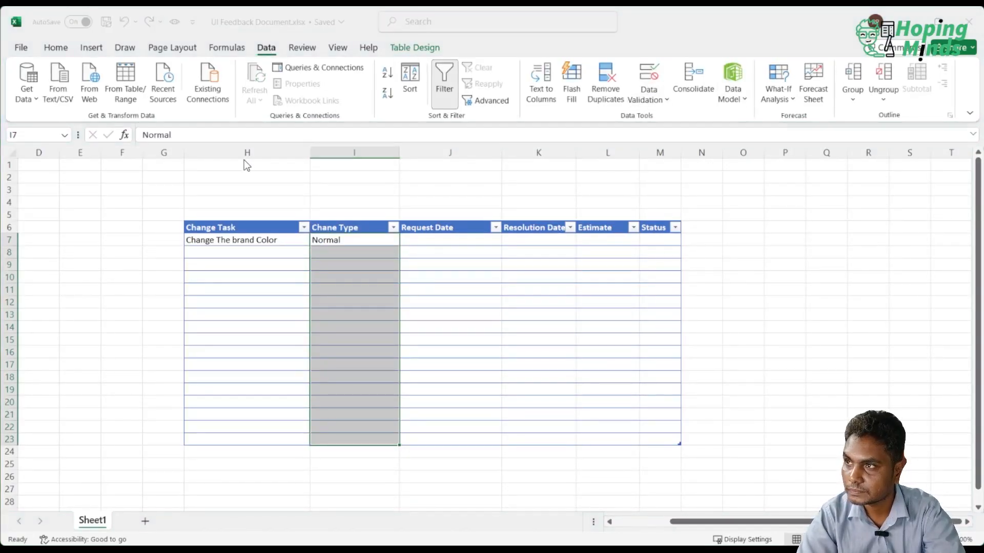
click(218, 217)
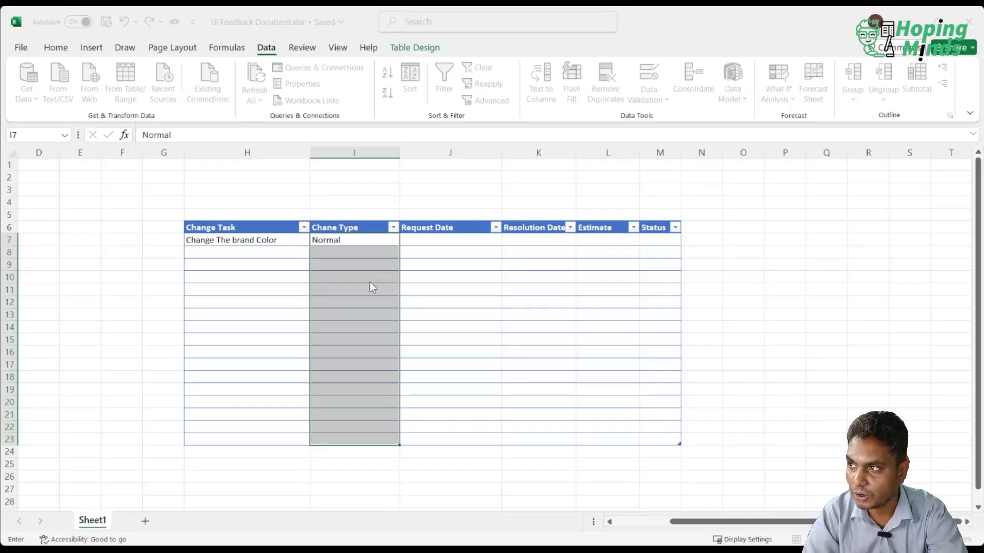
click(446, 282)
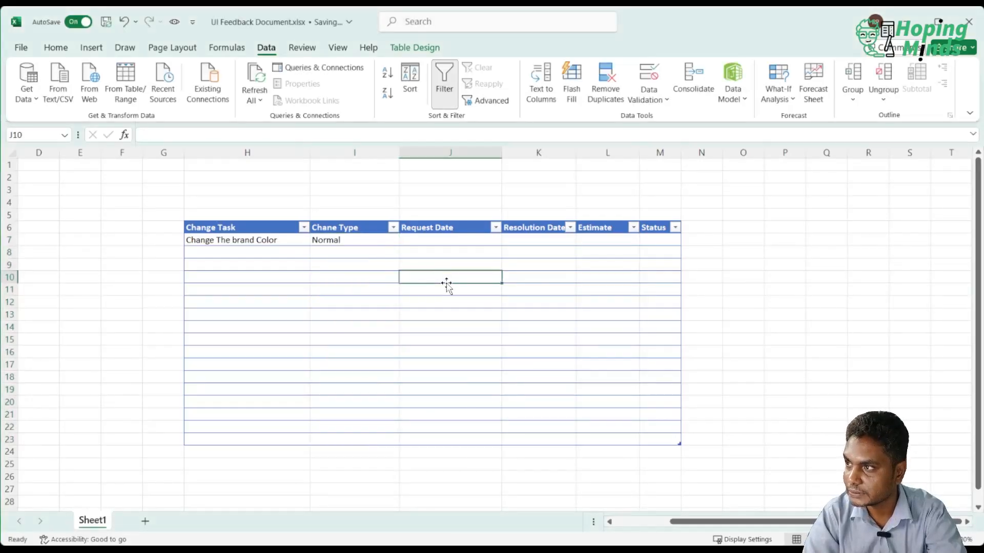
Choose "New" from the drop-down list as the change type in cell I8.
click(385, 245)
click(395, 253)
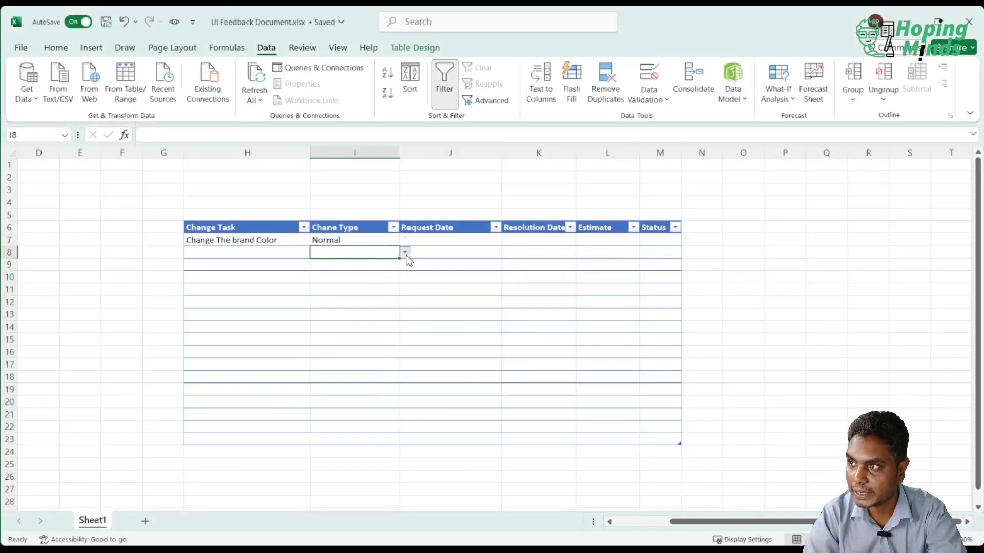
click(405, 252)
click(371, 274)
click(381, 326)
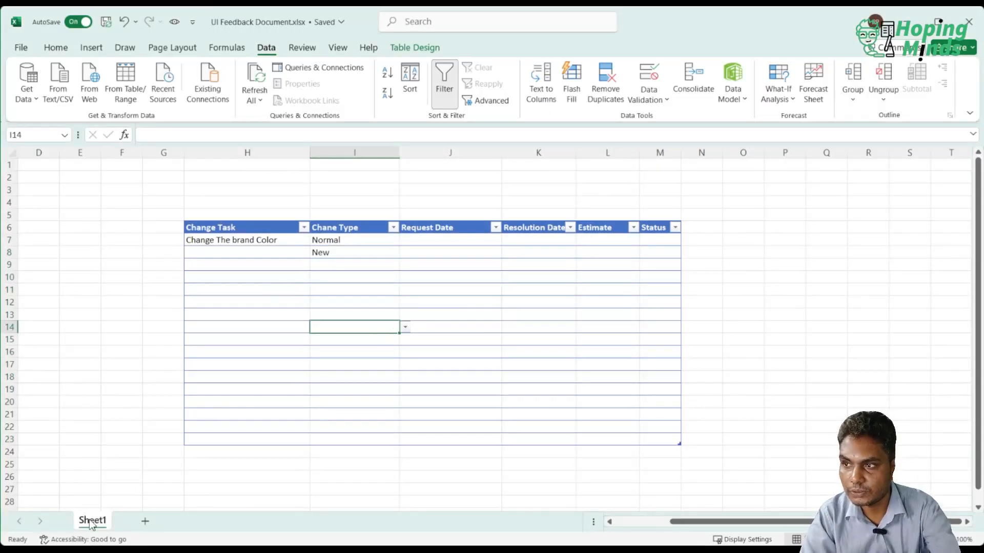
Rename the worksheet Sheet1 as "Sprint 5".
click(145, 358)
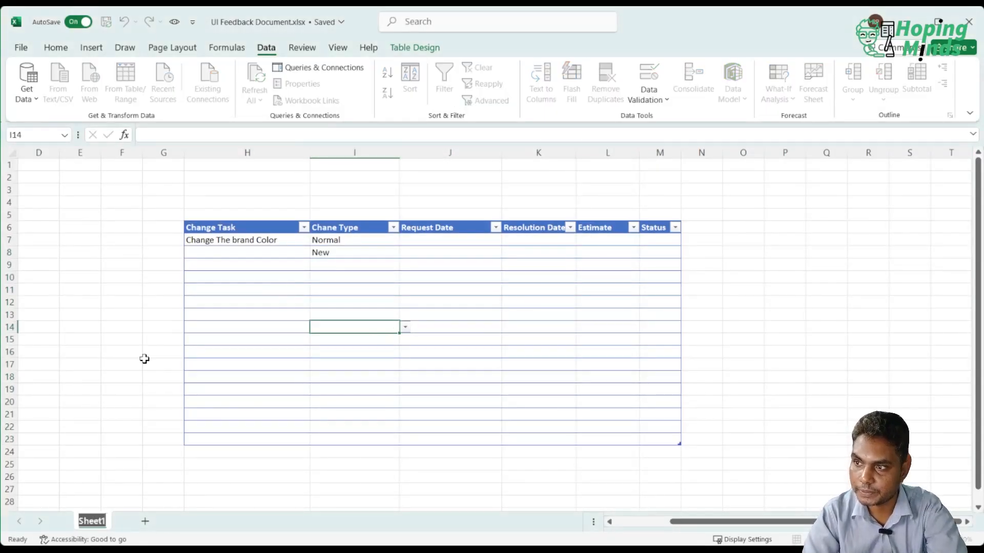
text(Sprint 5)
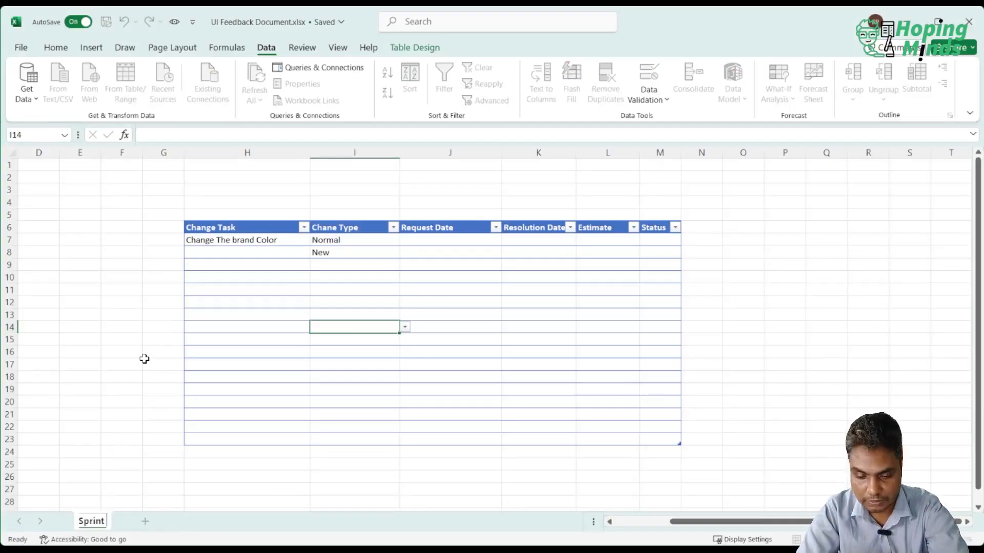
key(Return)
click(393, 338)
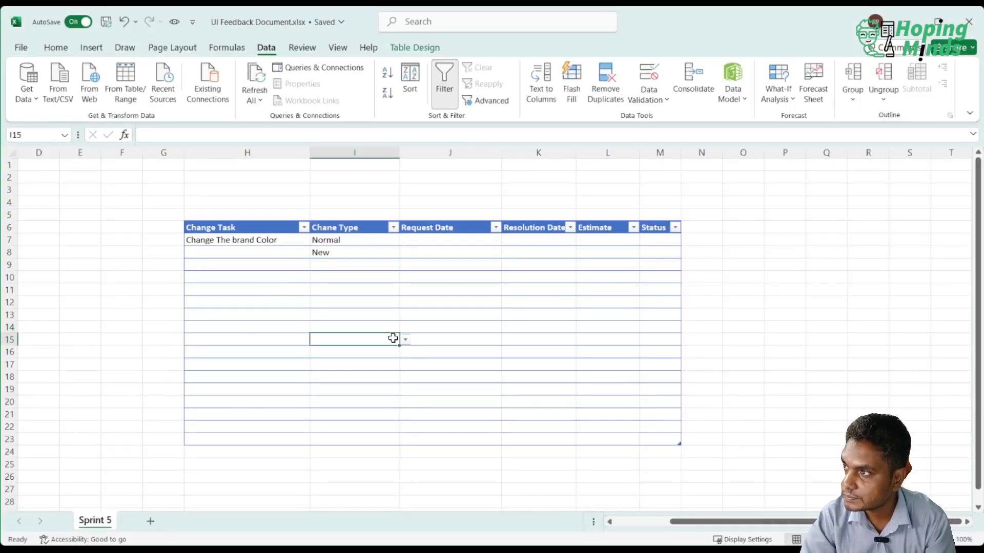
Enter the current date, 28-06-2025, as the request date in J7 and the resolution date in K7.
click(433, 241)
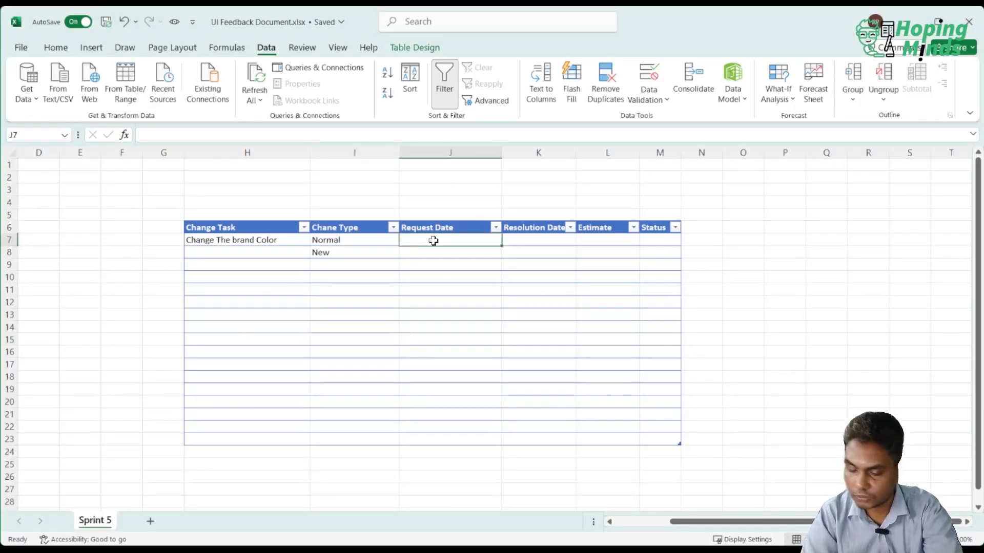
key(ctrl+semicolon)
click(506, 291)
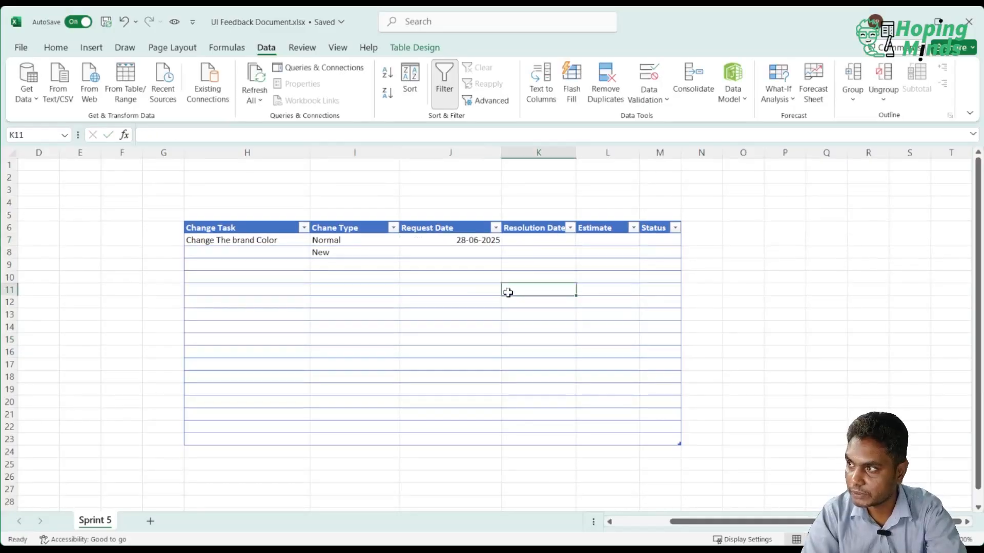
click(533, 240)
key(ctrl+semicolon)
key(Return)
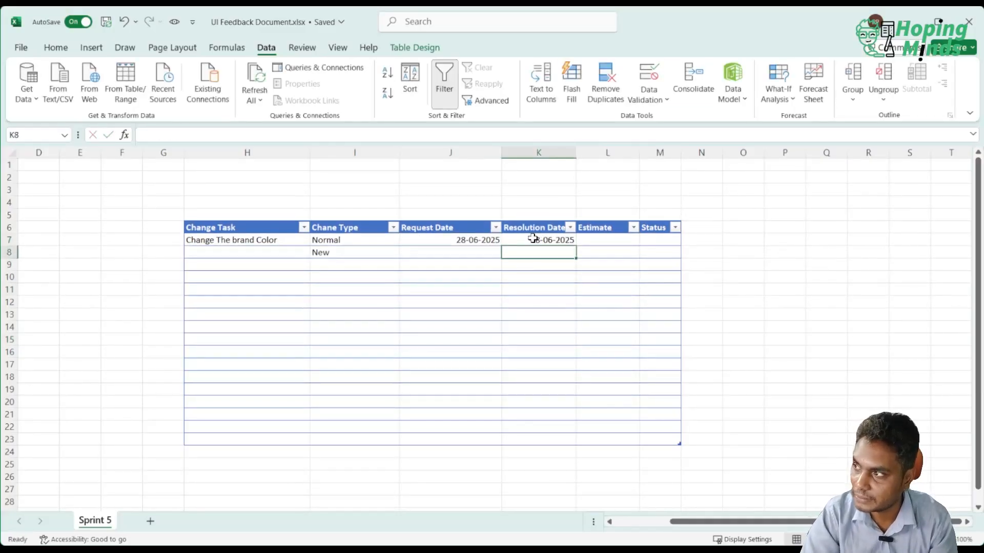
Enter the estimate 1:00 for the brand color task in cell L7.
click(604, 238)
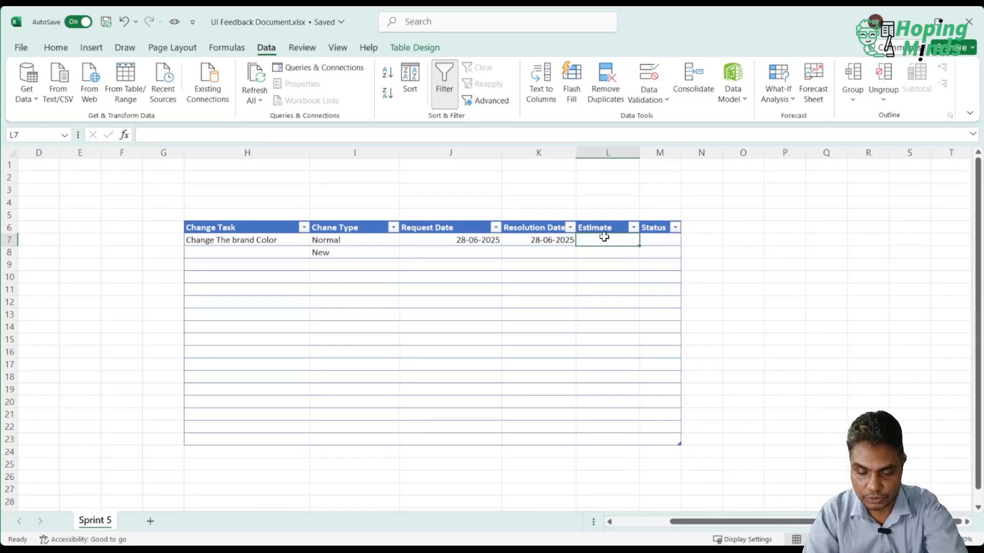
text(1:00)
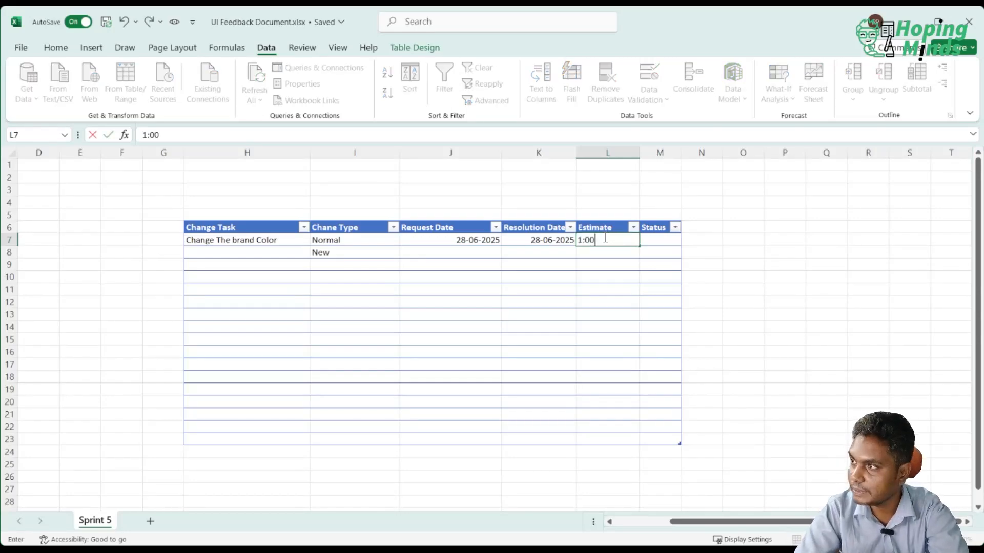
key(Return)
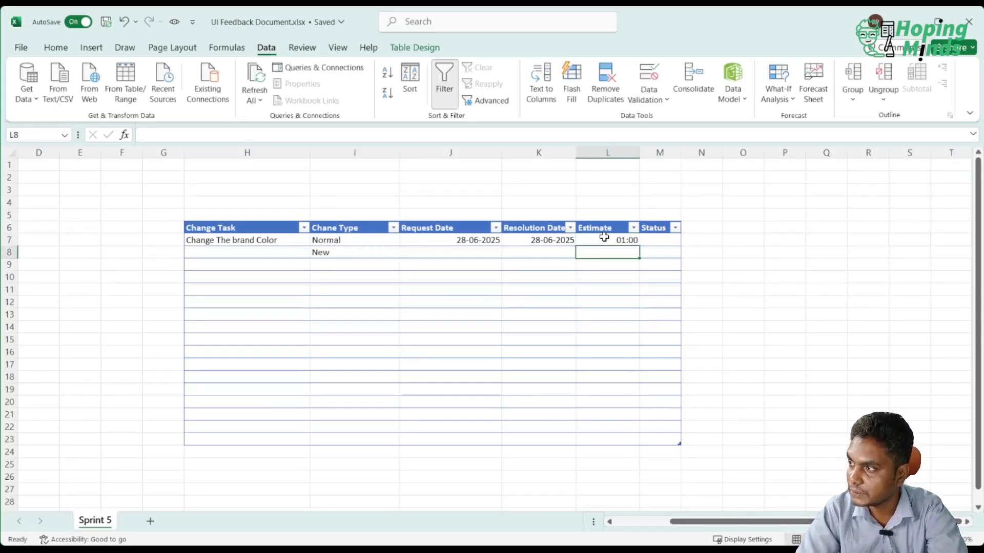
Apply a drop-down list data validation to the status cells M7:M23.
click(654, 240)
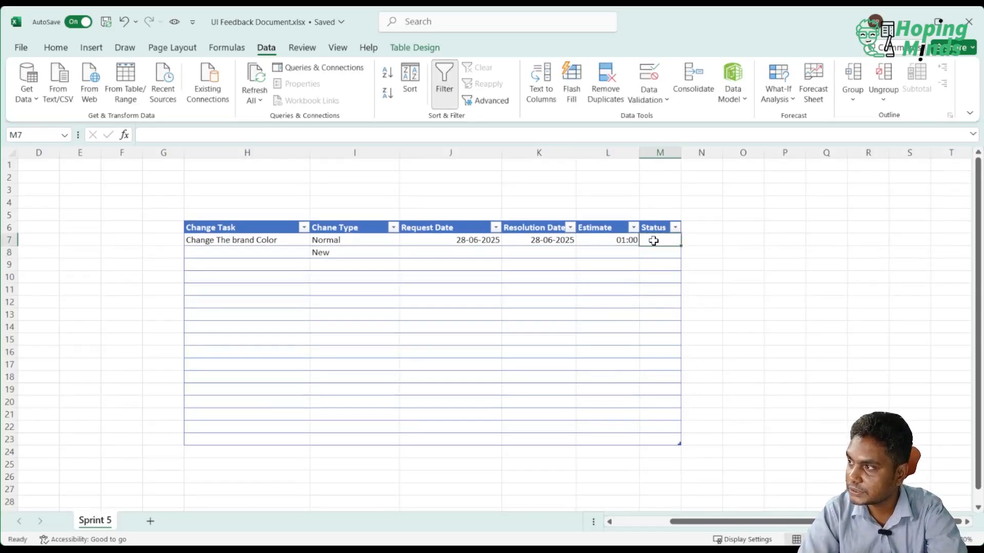
shift+click(659, 437)
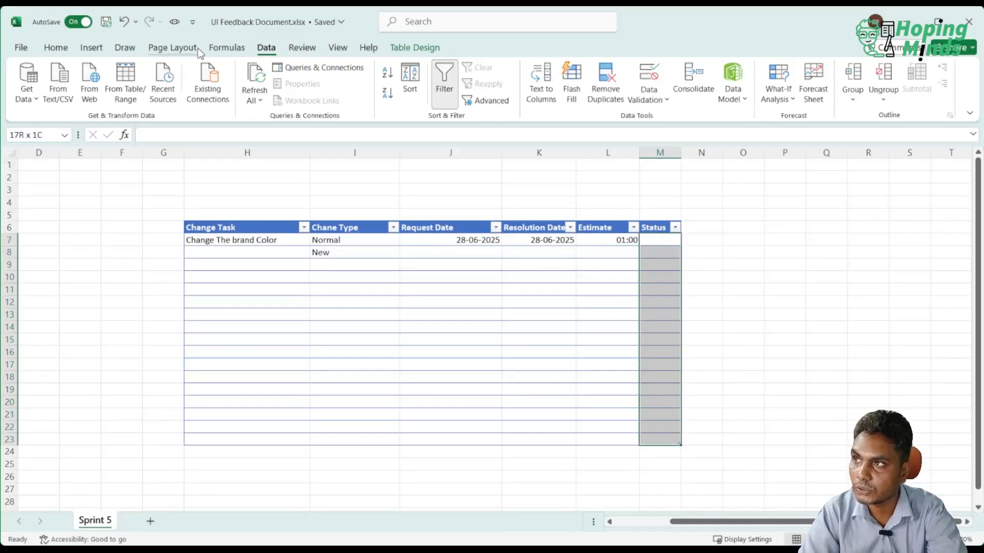
click(654, 82)
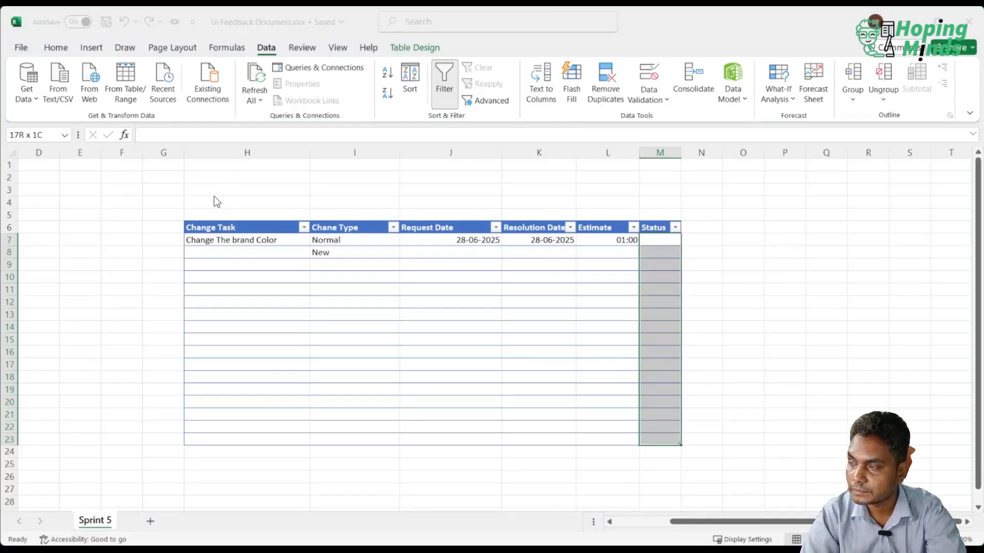
click(213, 216)
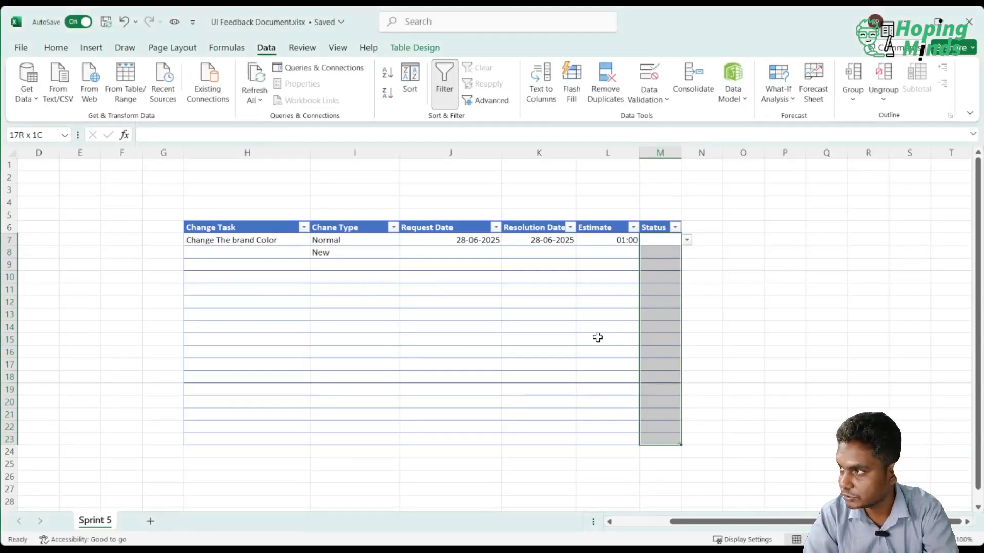
click(597, 338)
Set the status to "Done" in cell M7 and to "Not Valid" in cell M8.
click(677, 239)
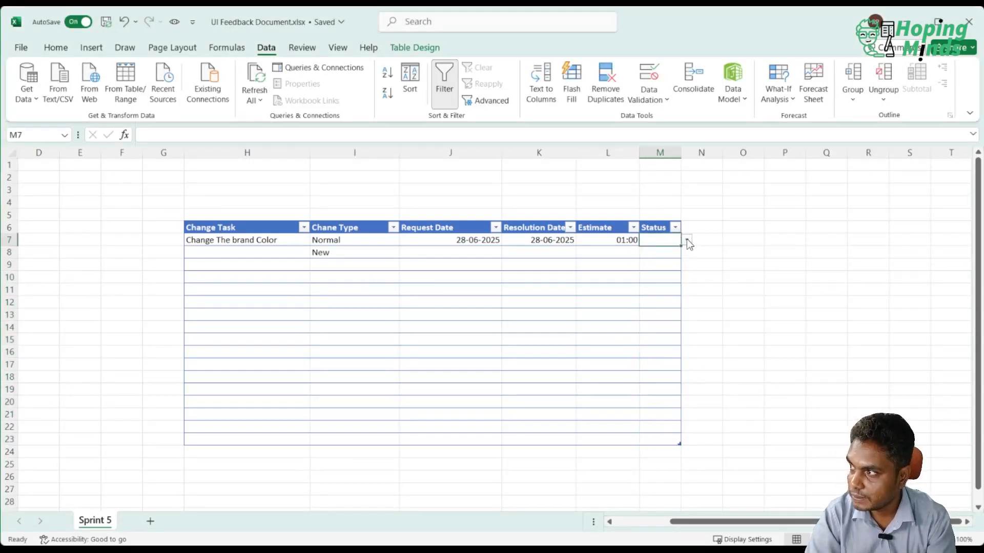
text(Done)
click(727, 287)
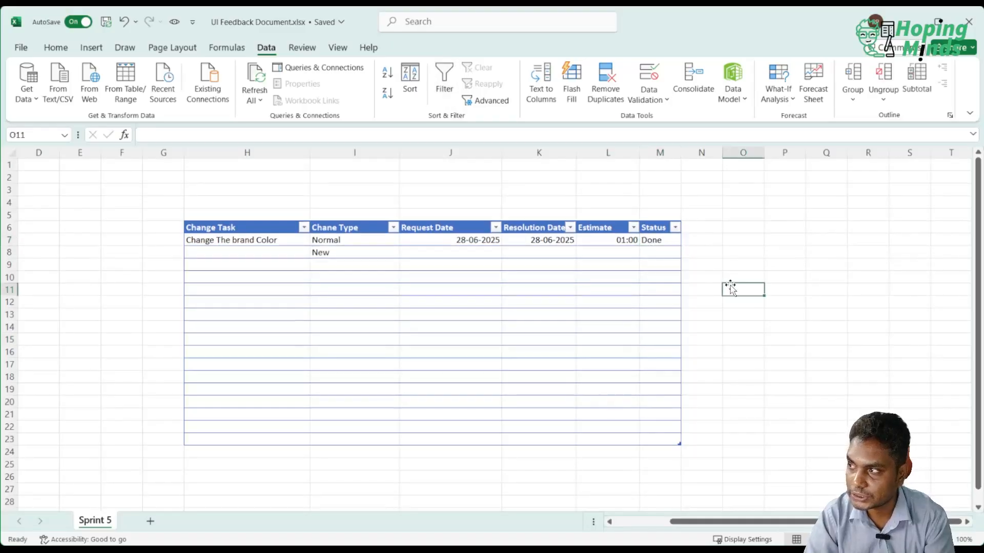
click(660, 251)
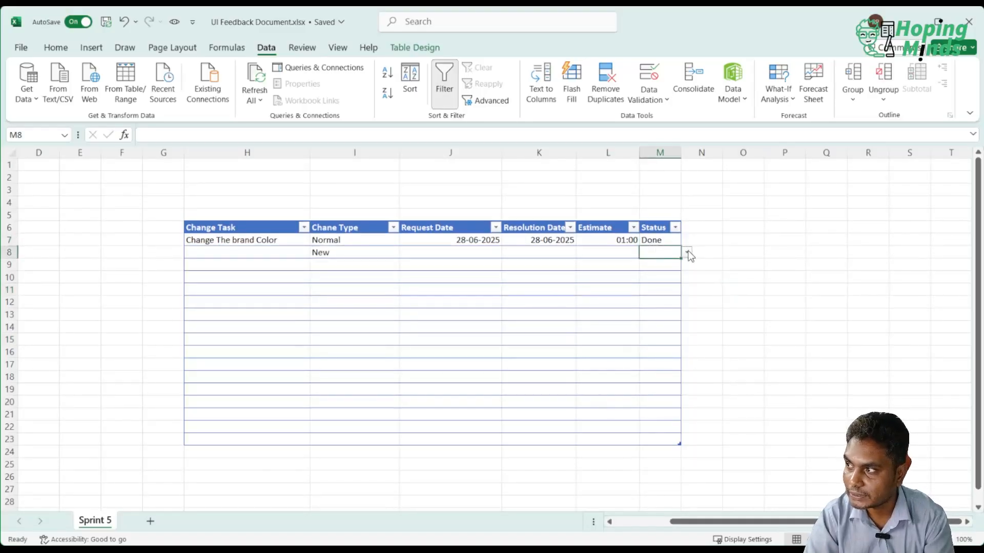
click(654, 292)
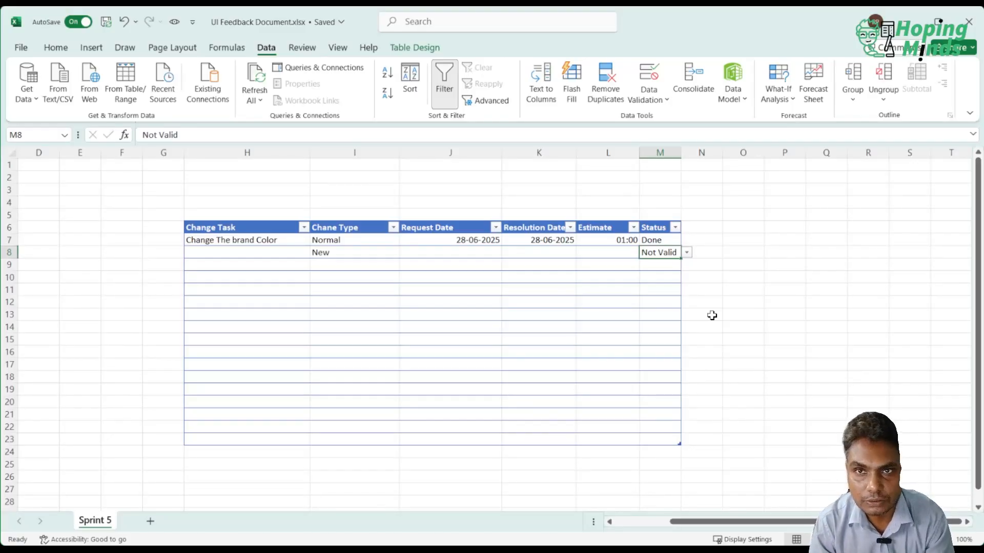
click(712, 315)
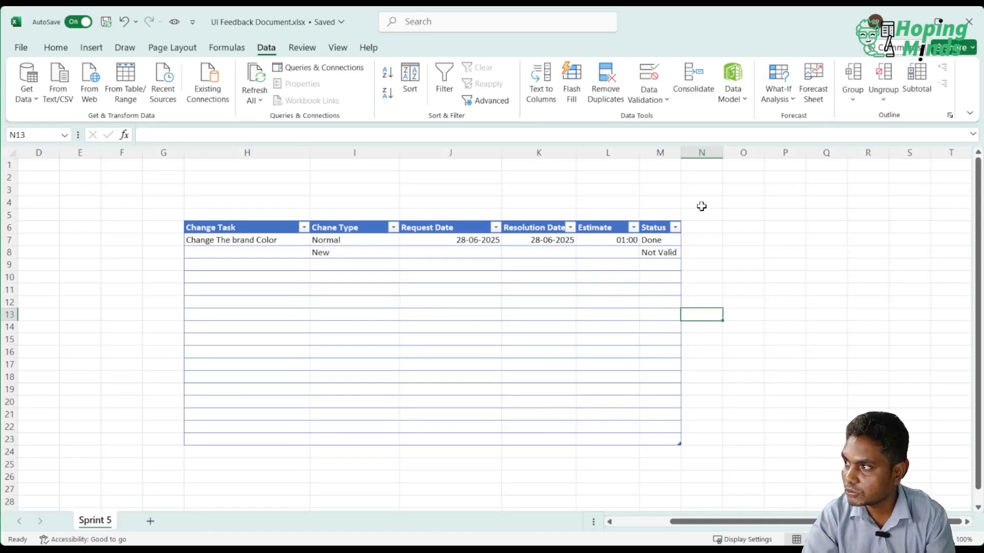
Add a "Link" column to the table by entering its heading in cell N6.
click(701, 226)
text(Link)
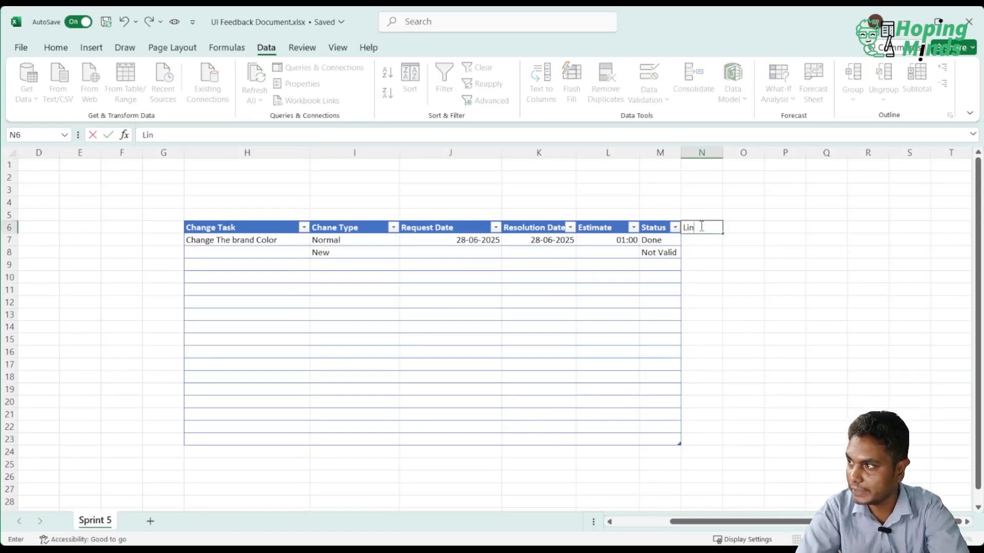
key(Return)
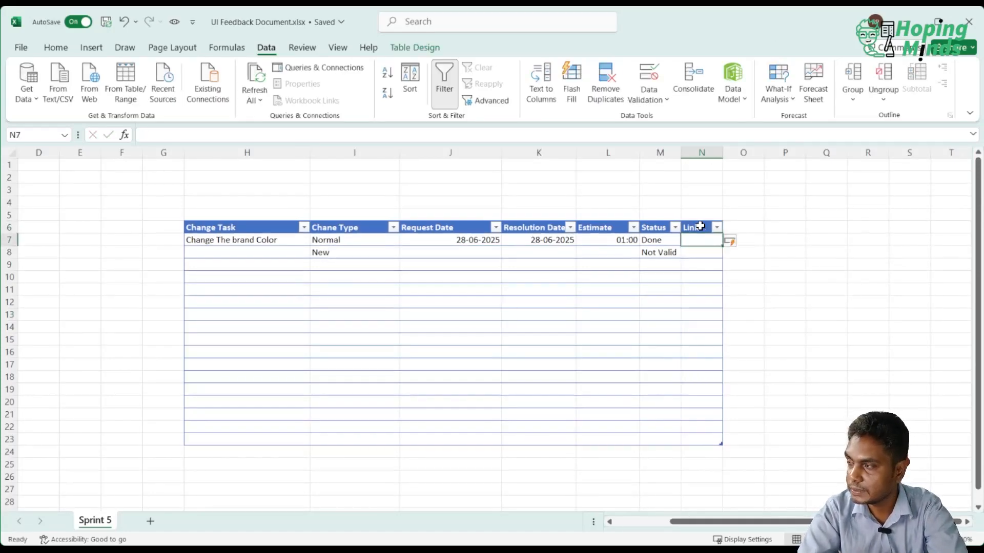
click(714, 286)
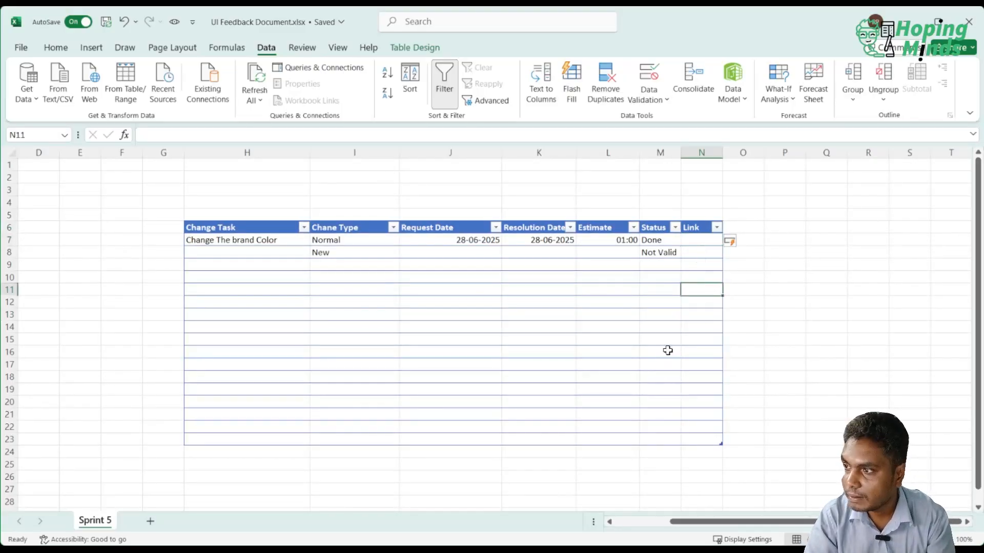
click(573, 350)
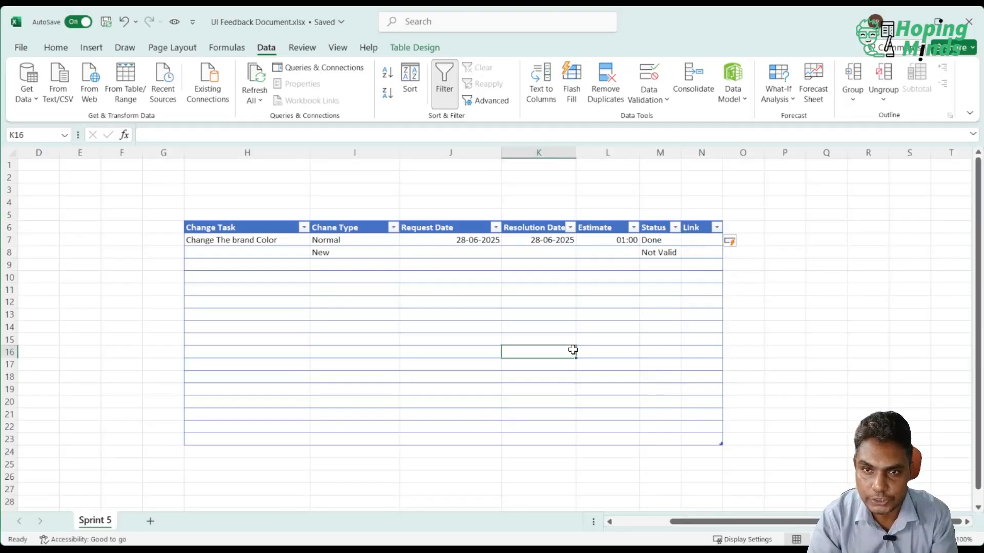
click(702, 243)
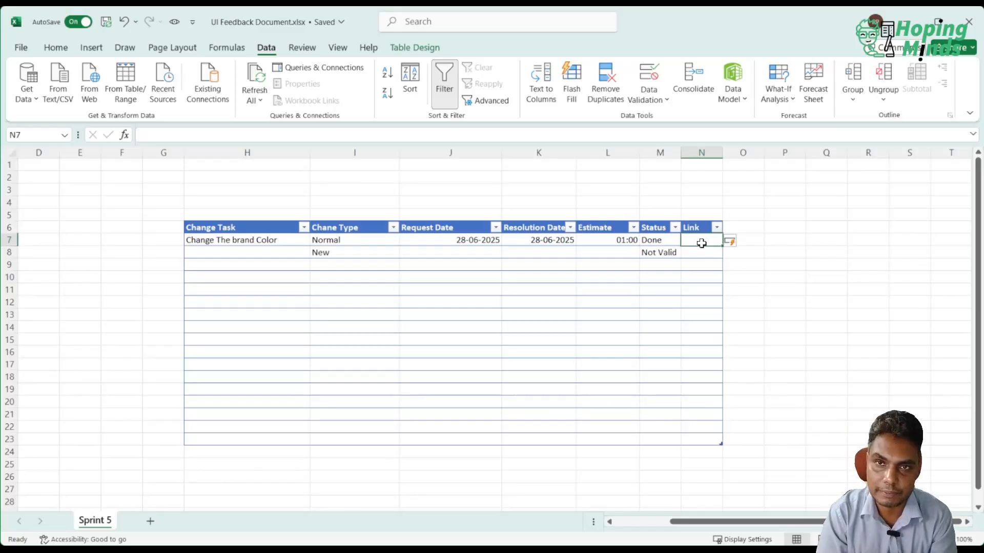
click(711, 311)
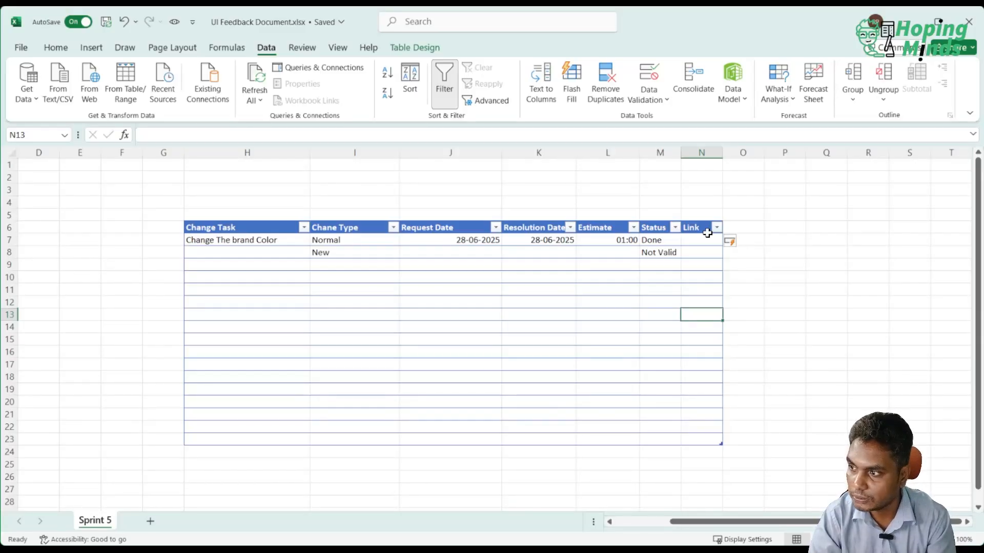
Save the feedback workbook with the completed table.
click(315, 551)
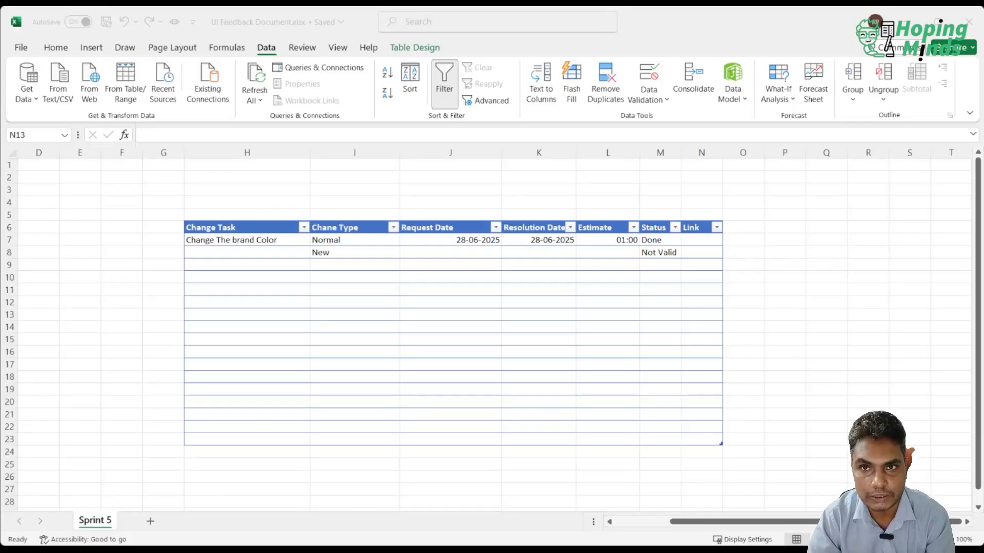
key(ctrl+s)
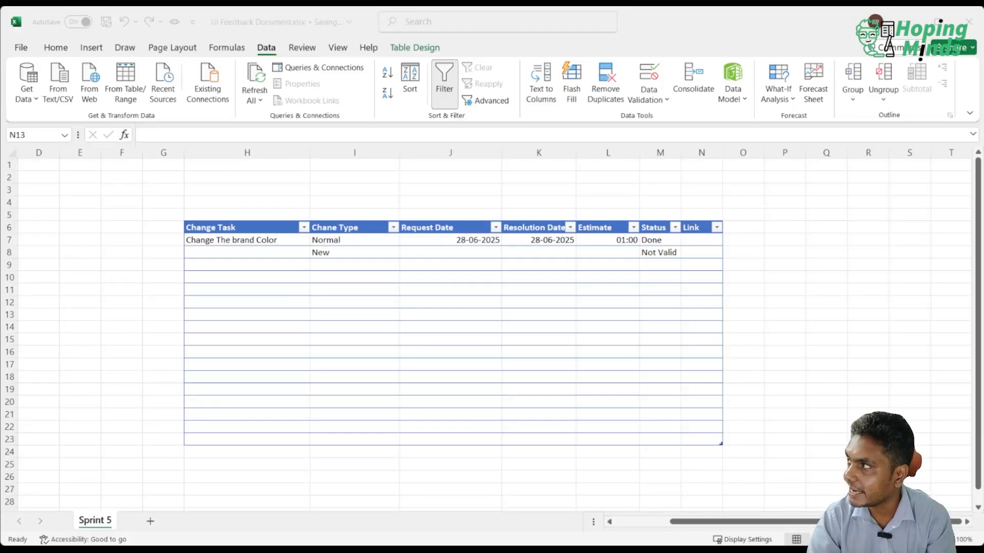